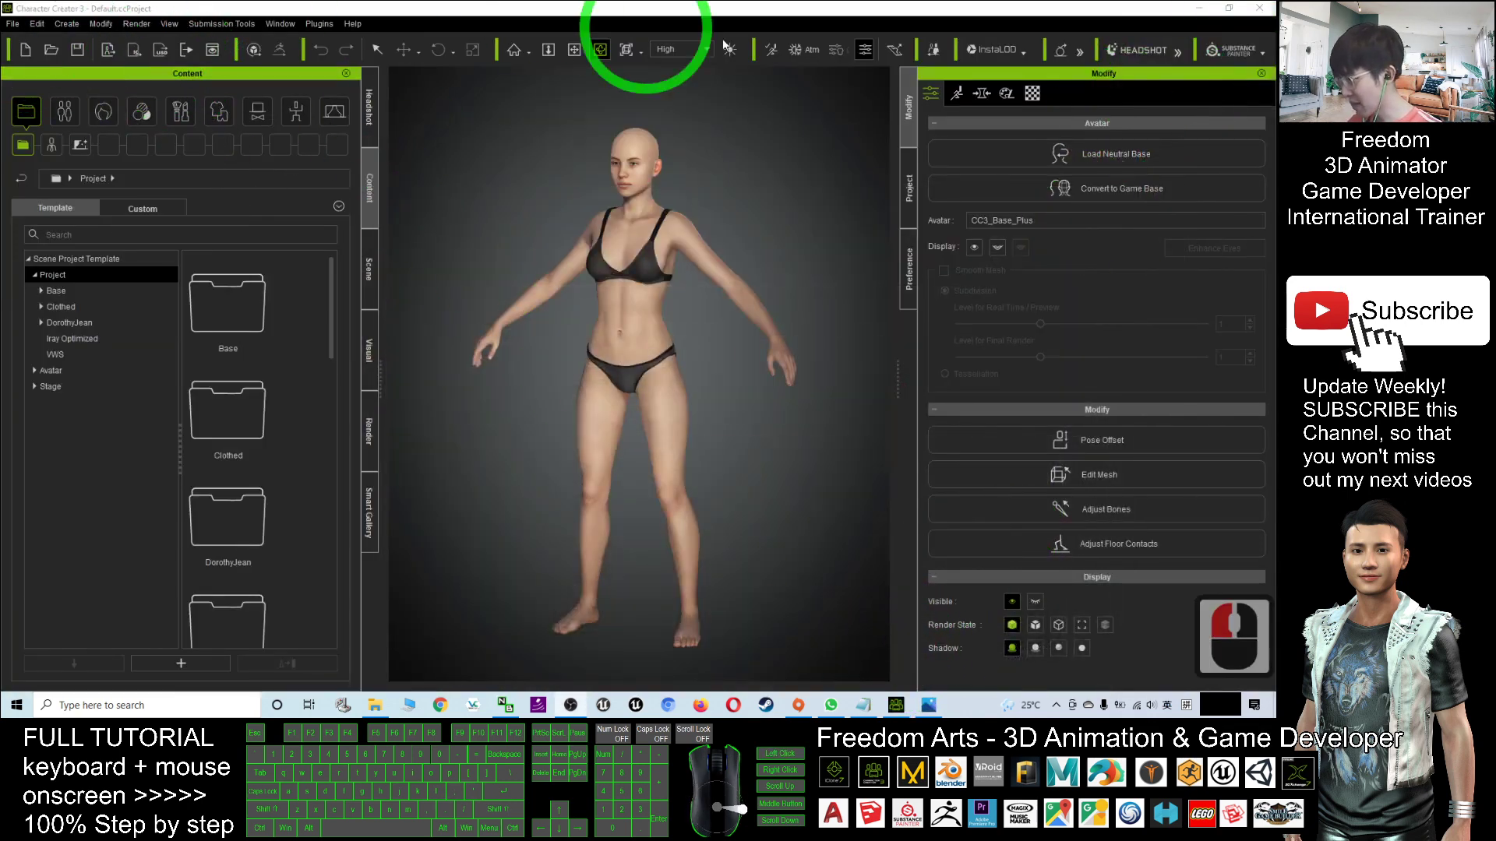
Step: Copy the 'Get Character Creator 3 Pipeline' title and its link from notes.txt
left_click(884, 705)
scroll(896, 257, "up", 7)
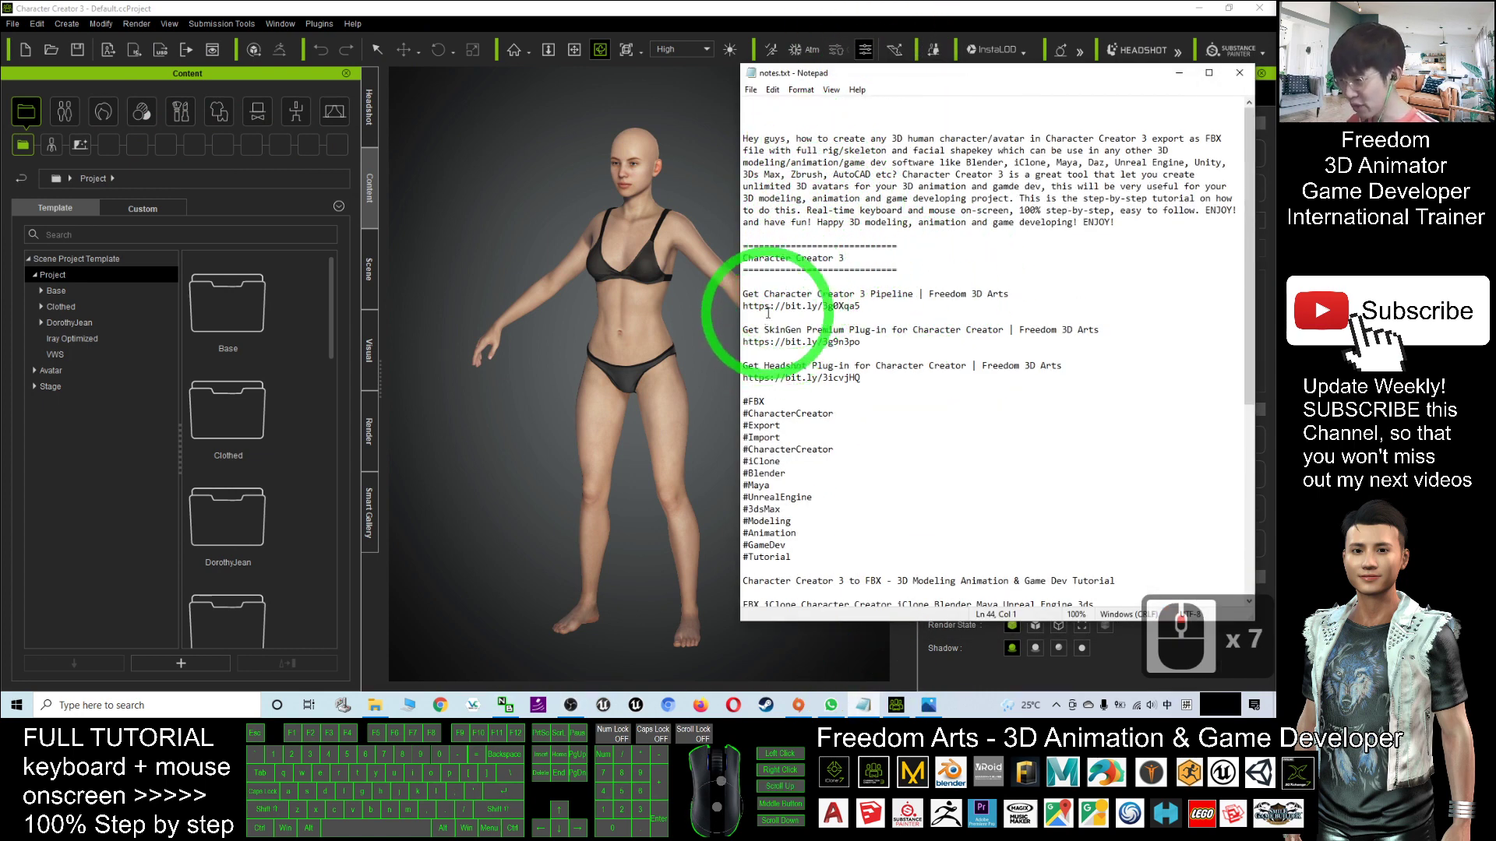
left_click_drag(792, 296, 931, 295)
left_click(934, 294)
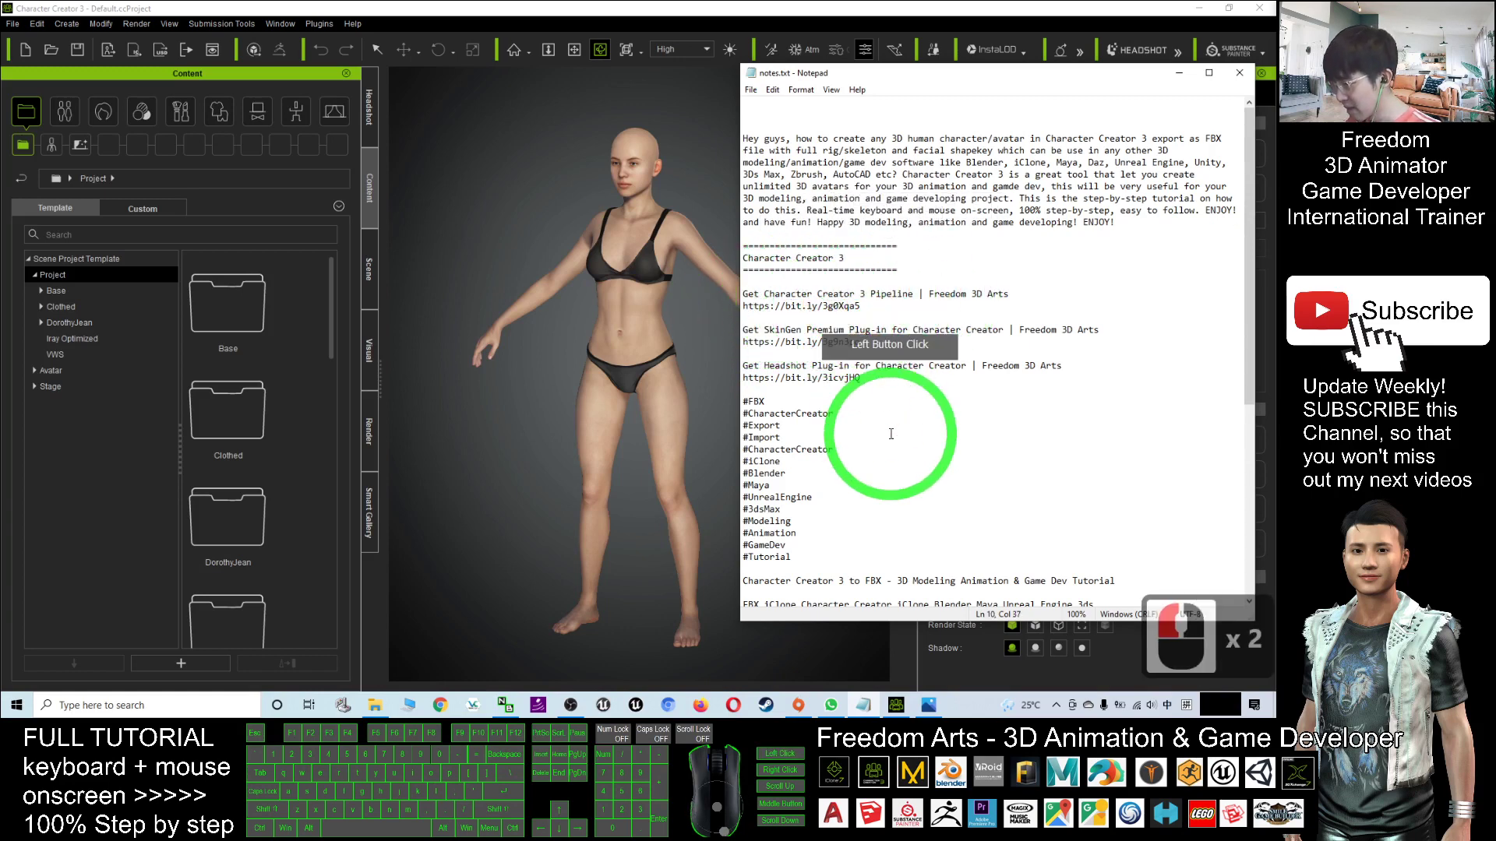
left_click(873, 401)
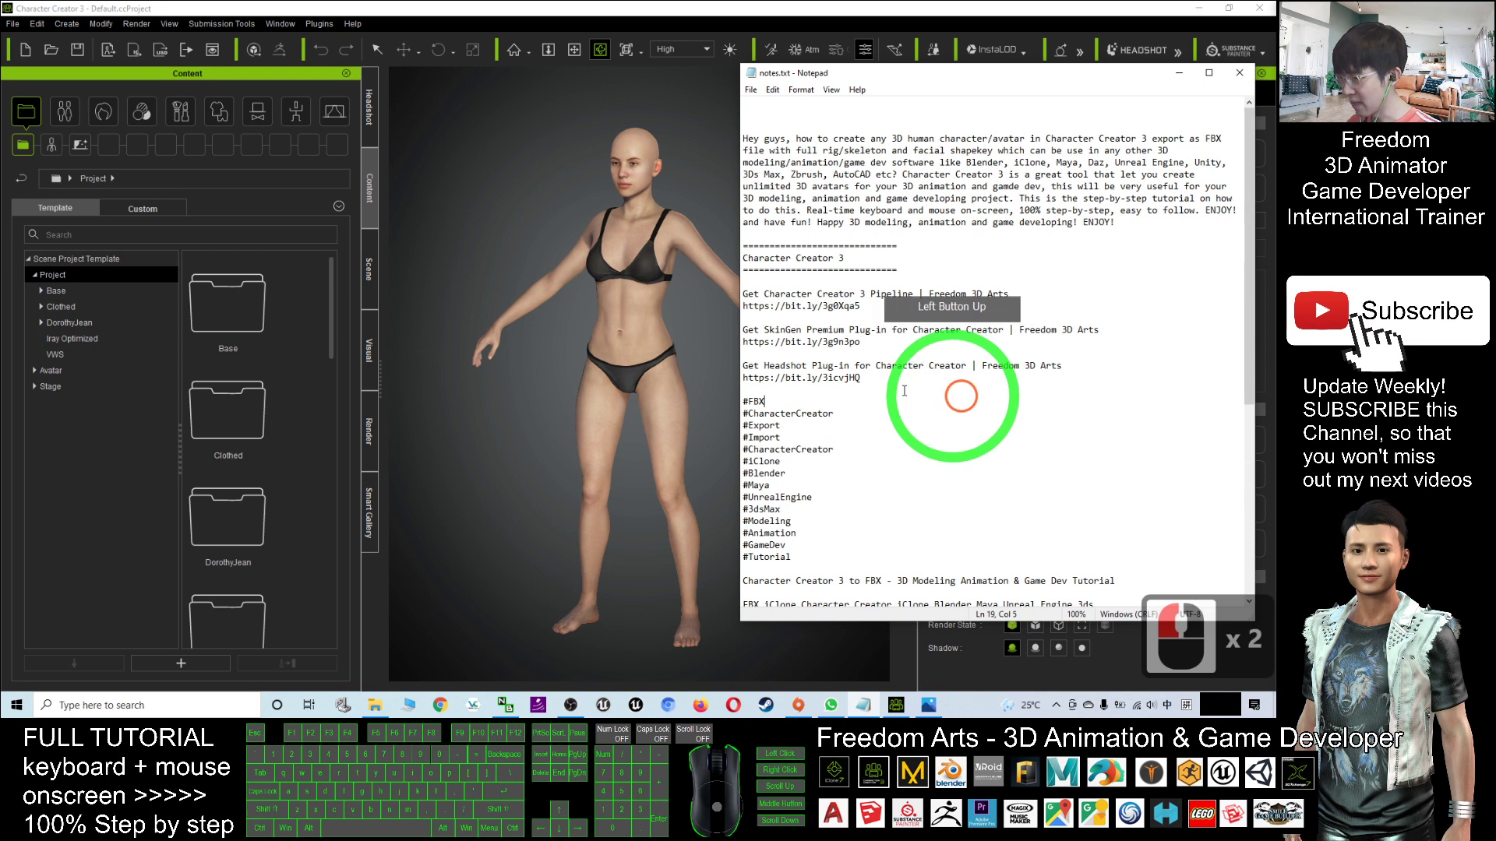
left_click_drag(761, 293, 927, 311)
left_click(899, 313)
left_click(799, 314)
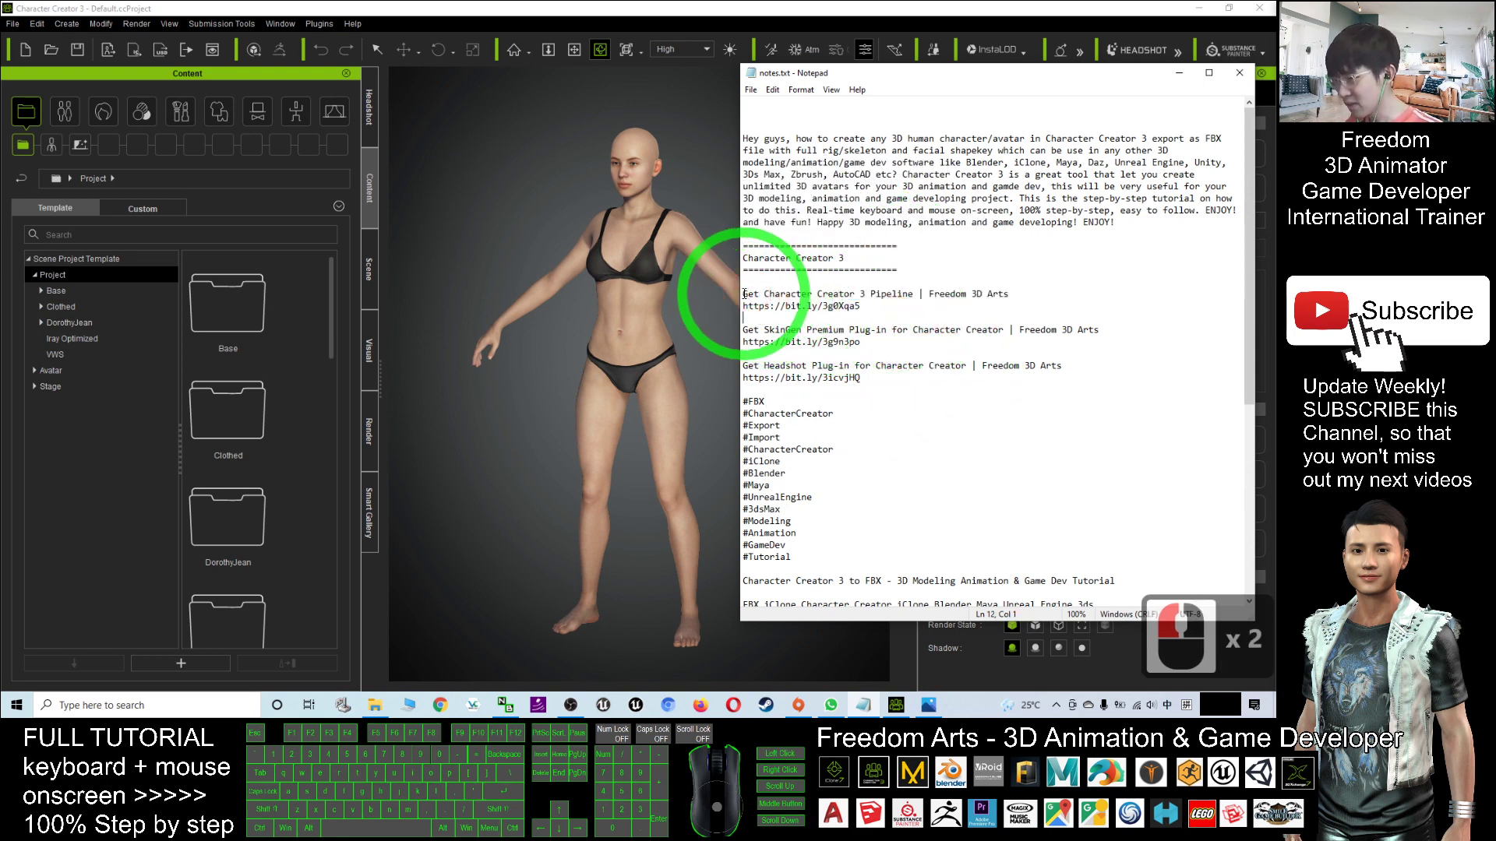
left_click_drag(744, 294, 768, 294)
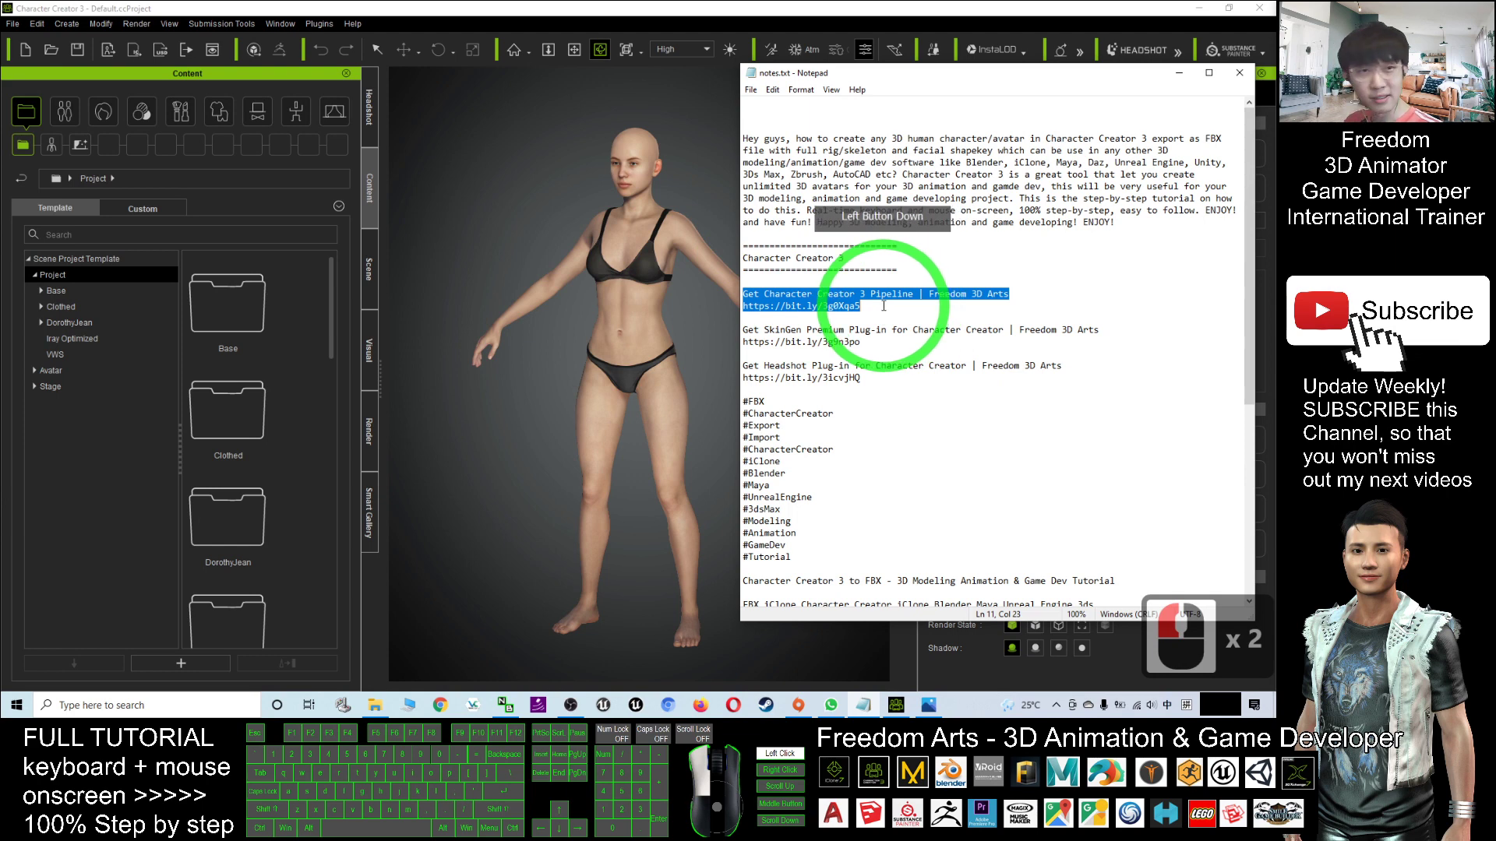
left_click_drag(883, 306, 870, 306)
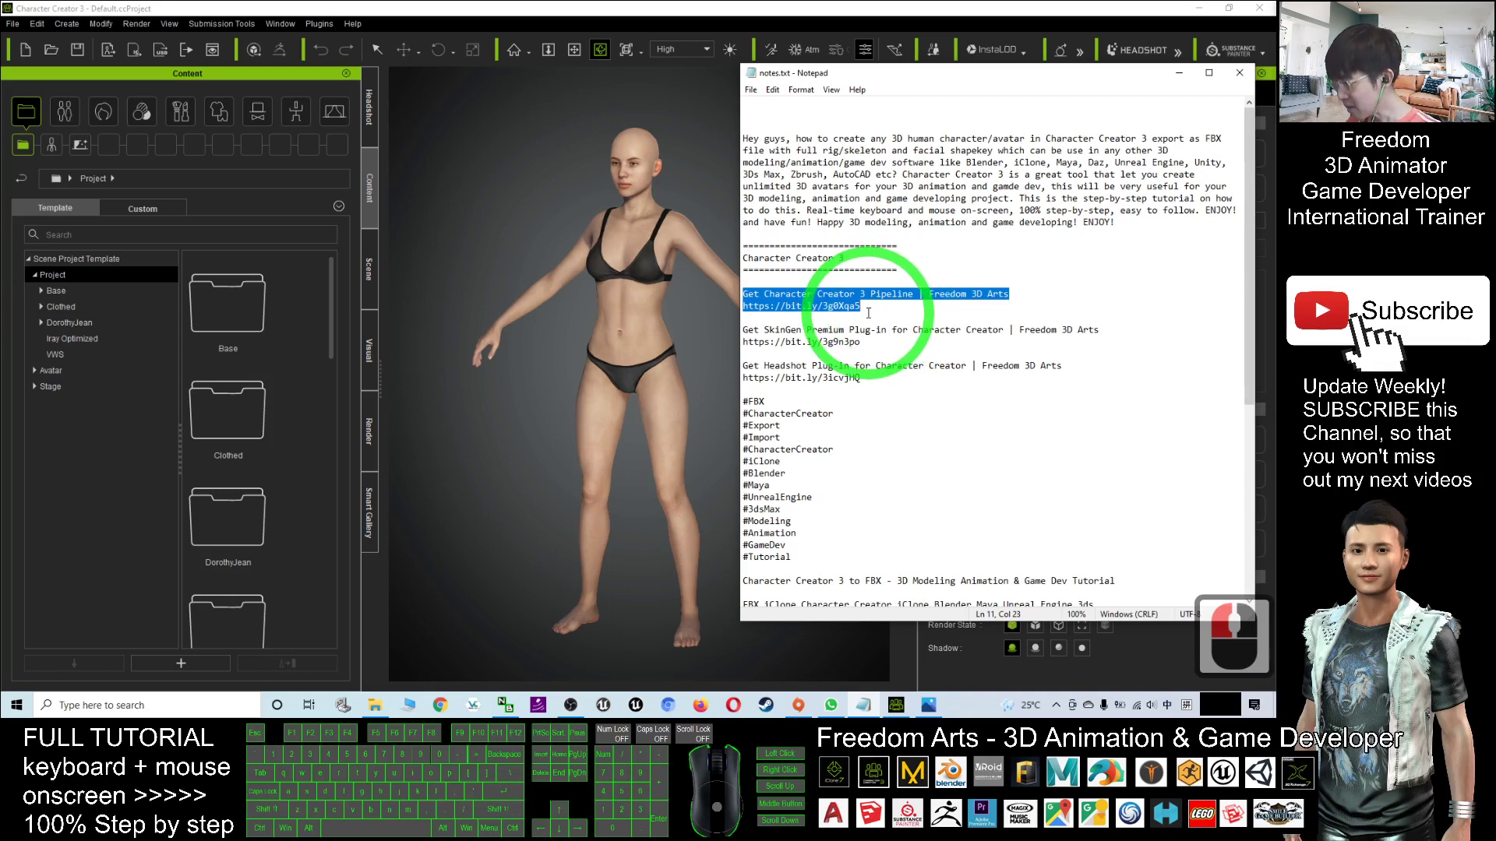
key("ctrl+c")
Step: Return to Character Creator, select the avatar and adjust the viewport around it
left_click(668, 6)
left_click(714, 260)
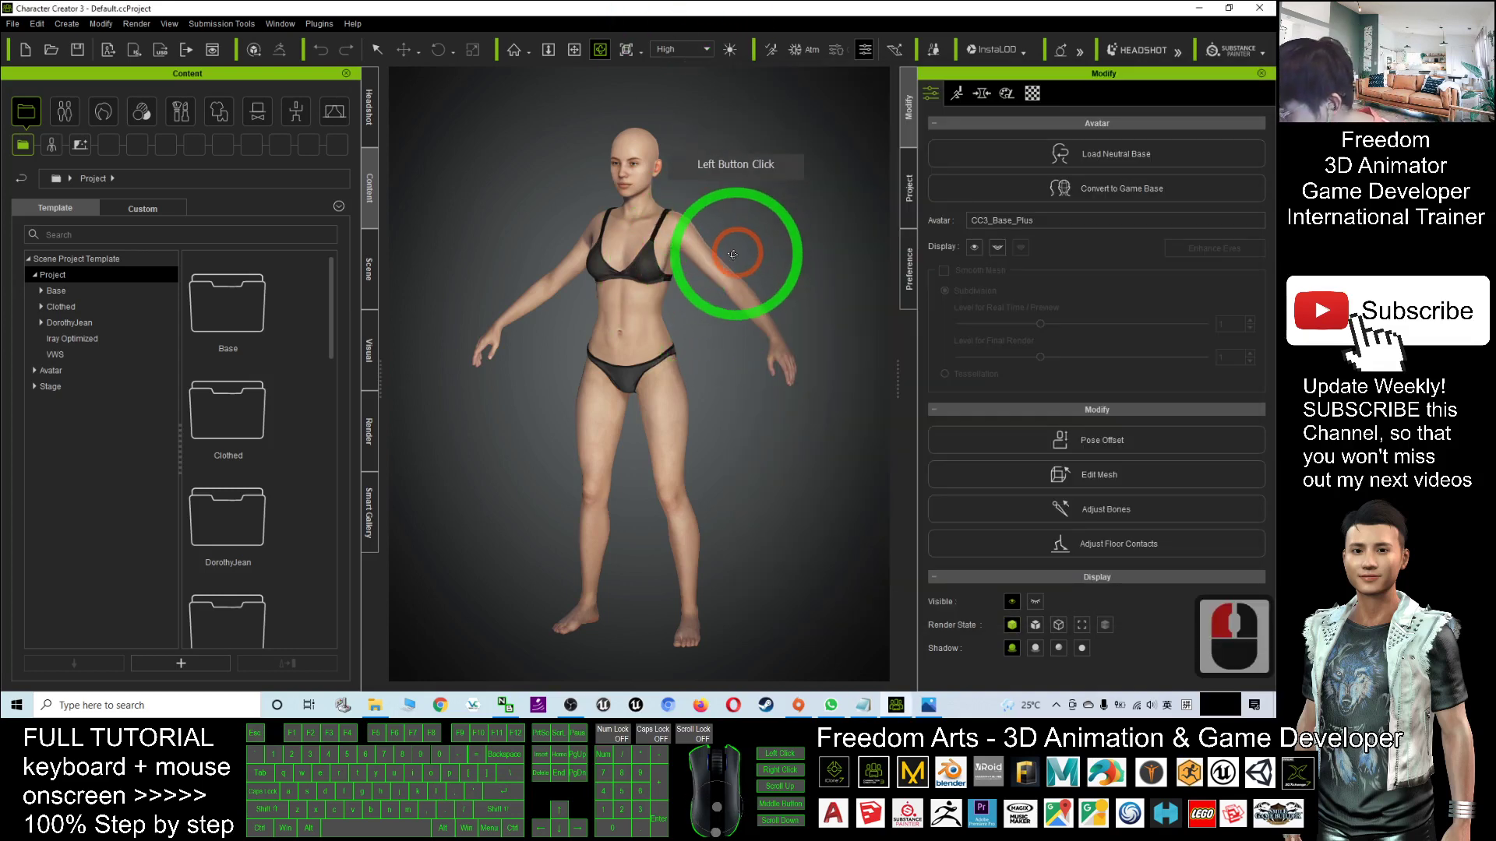
left_click(926, 131)
left_click(849, 289)
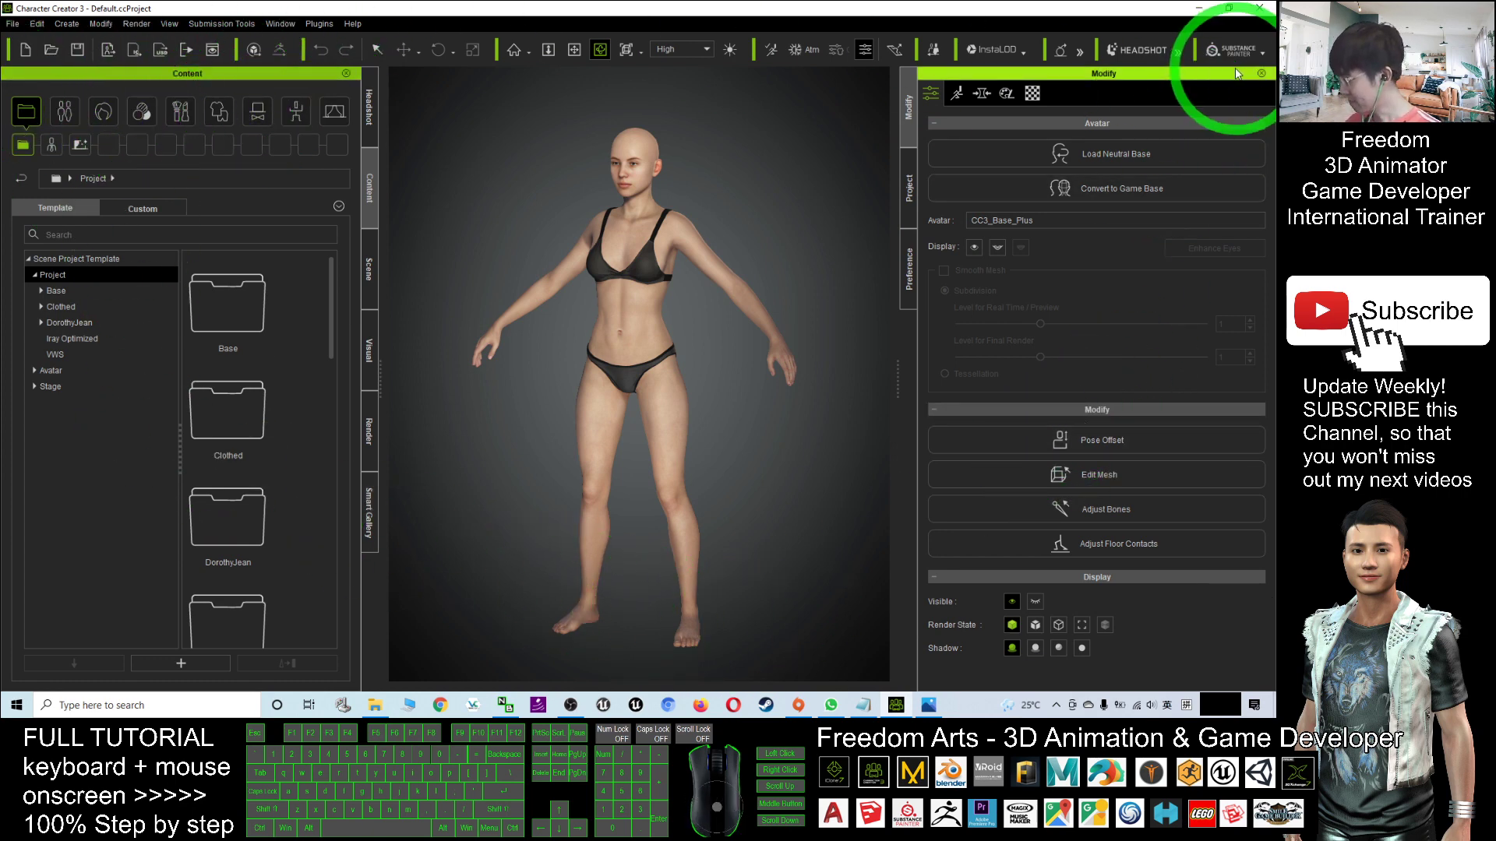
scroll(752, 290, "up", 7)
scroll(772, 359, "down", 6)
key("c")
left_click_drag(775, 380, 853, 101)
key("x")
key("c")
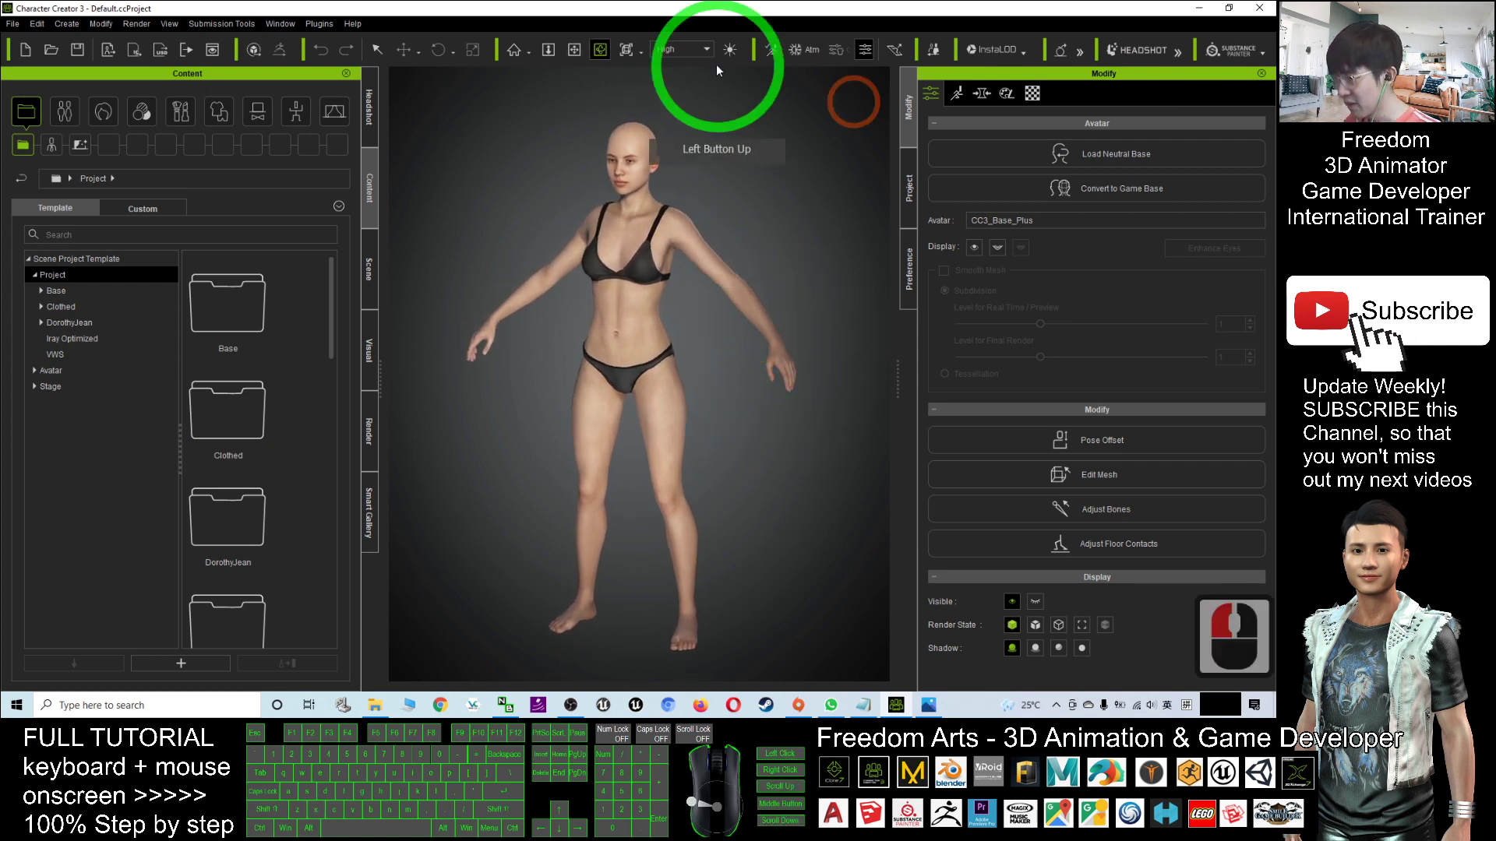
Step: Choose Modify > Load Neutral Base > CC3+ to start loading the base avatar
left_click(78, 25)
left_click(101, 27)
left_click(106, 27)
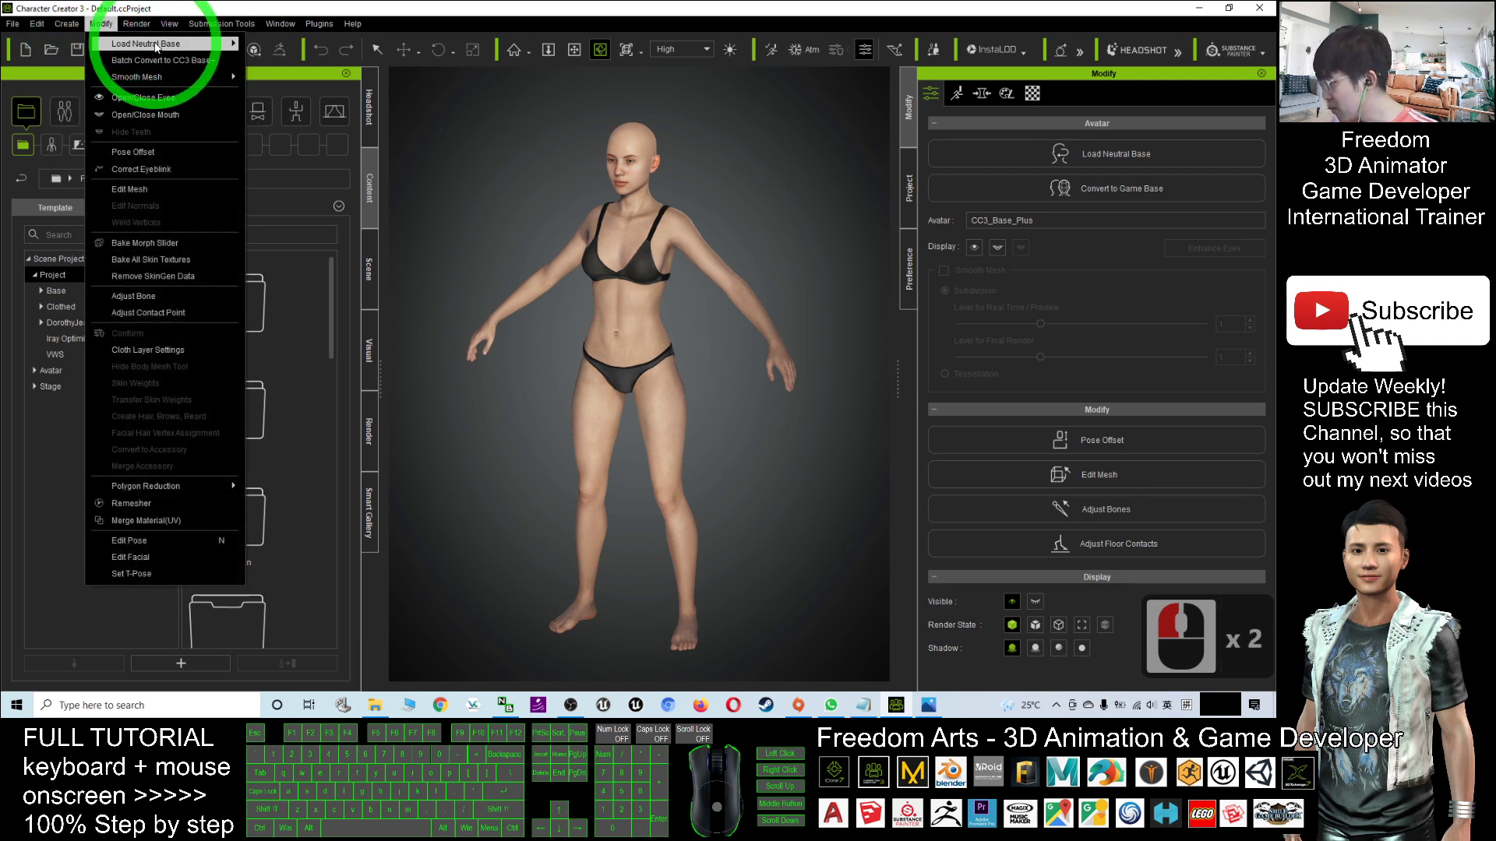
left_click(156, 46)
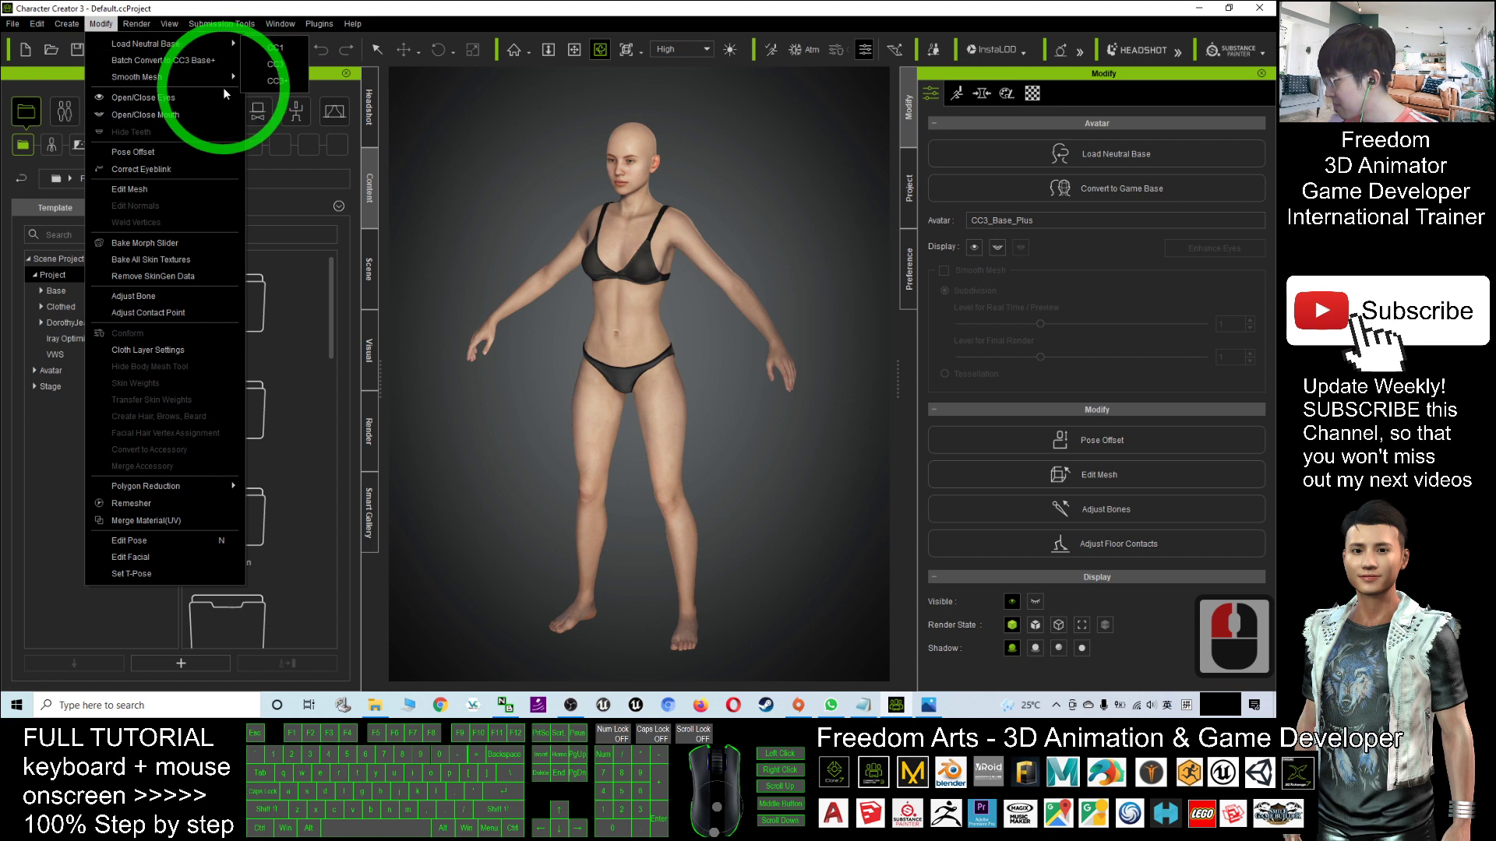
left_click(229, 45)
left_click(278, 82)
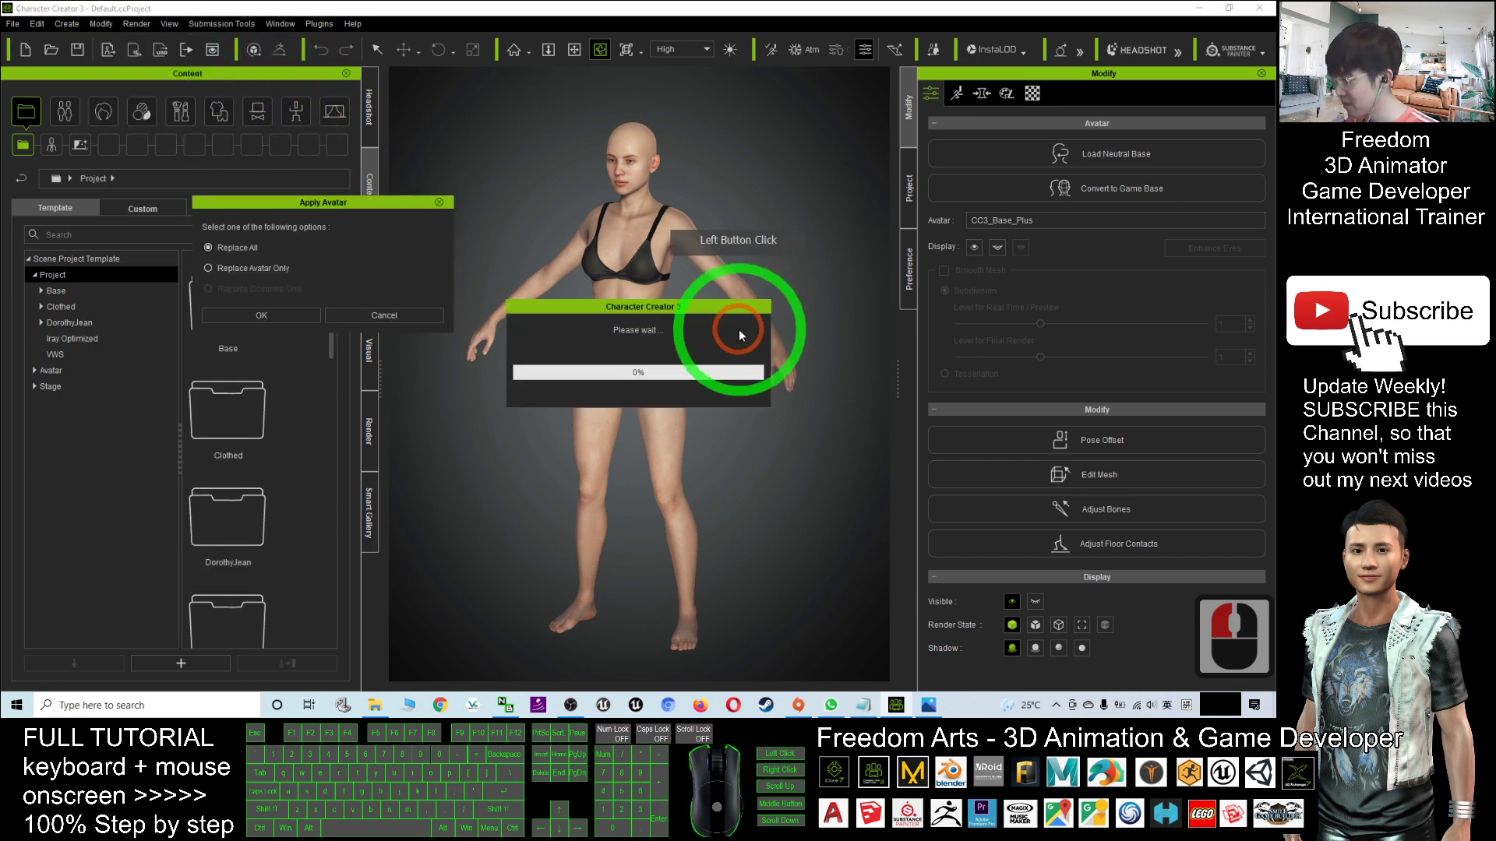
Step: Confirm Replace All so the CC3+ neutral base loads as CC3_Base_Plus
left_click(262, 314)
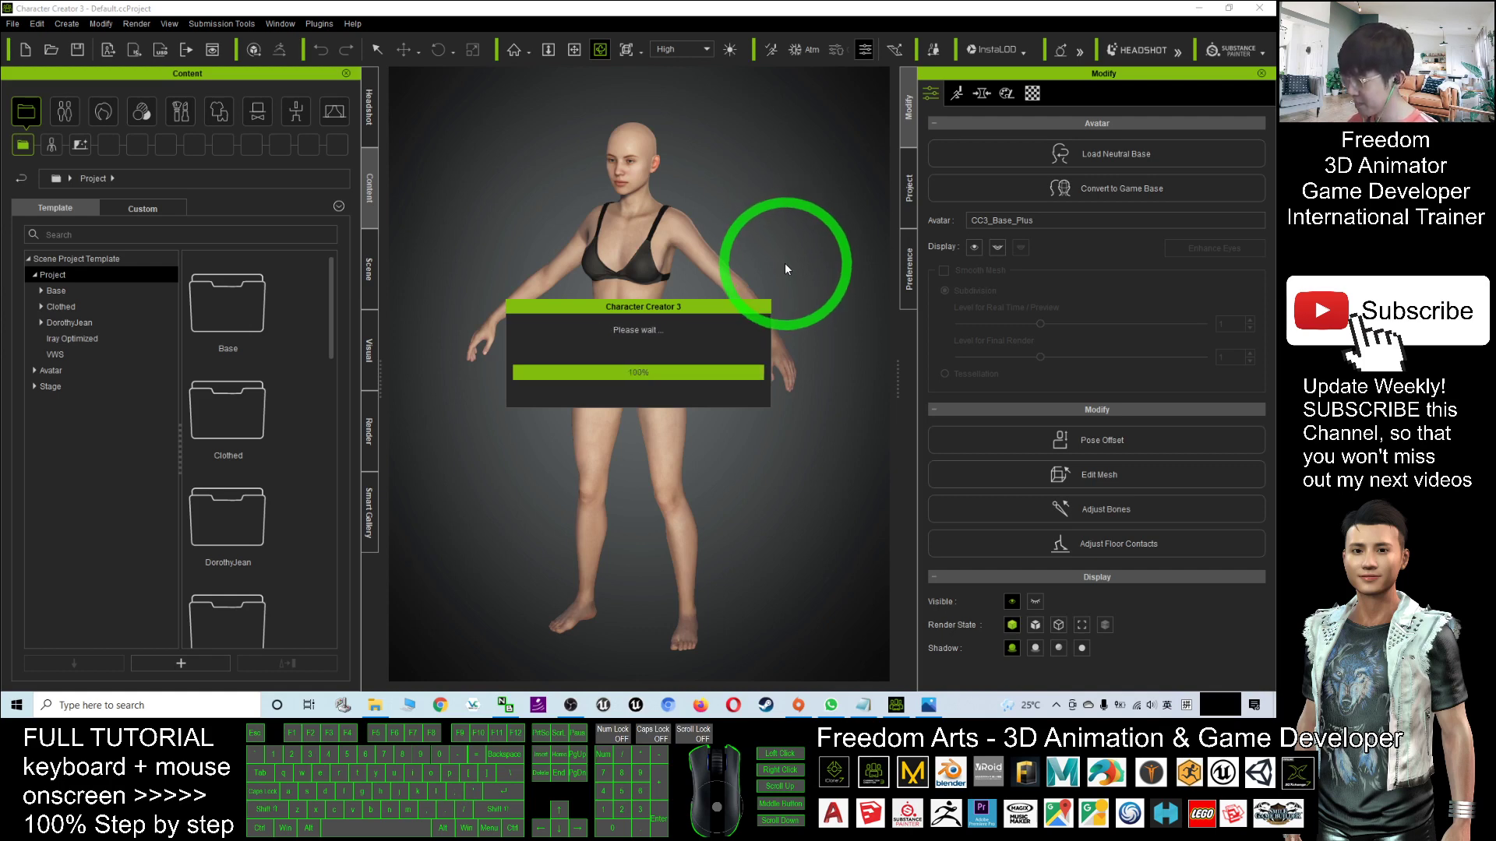
Step: Zoom in on the new avatar's face and show the Full Head morph sliders like Head Scale
scroll(684, 227, "up", 3)
scroll(686, 231, "down", 5)
key("x")
left_click_drag(711, 291, 653, 465)
key("c")
scroll(741, 294, "up", 20)
key("x")
scroll(727, 442, "up", 9)
scroll(730, 434, "up", 20)
key("c")
left_click(672, 460)
scroll(672, 459, "down", 1)
scroll(672, 460, "down", 15)
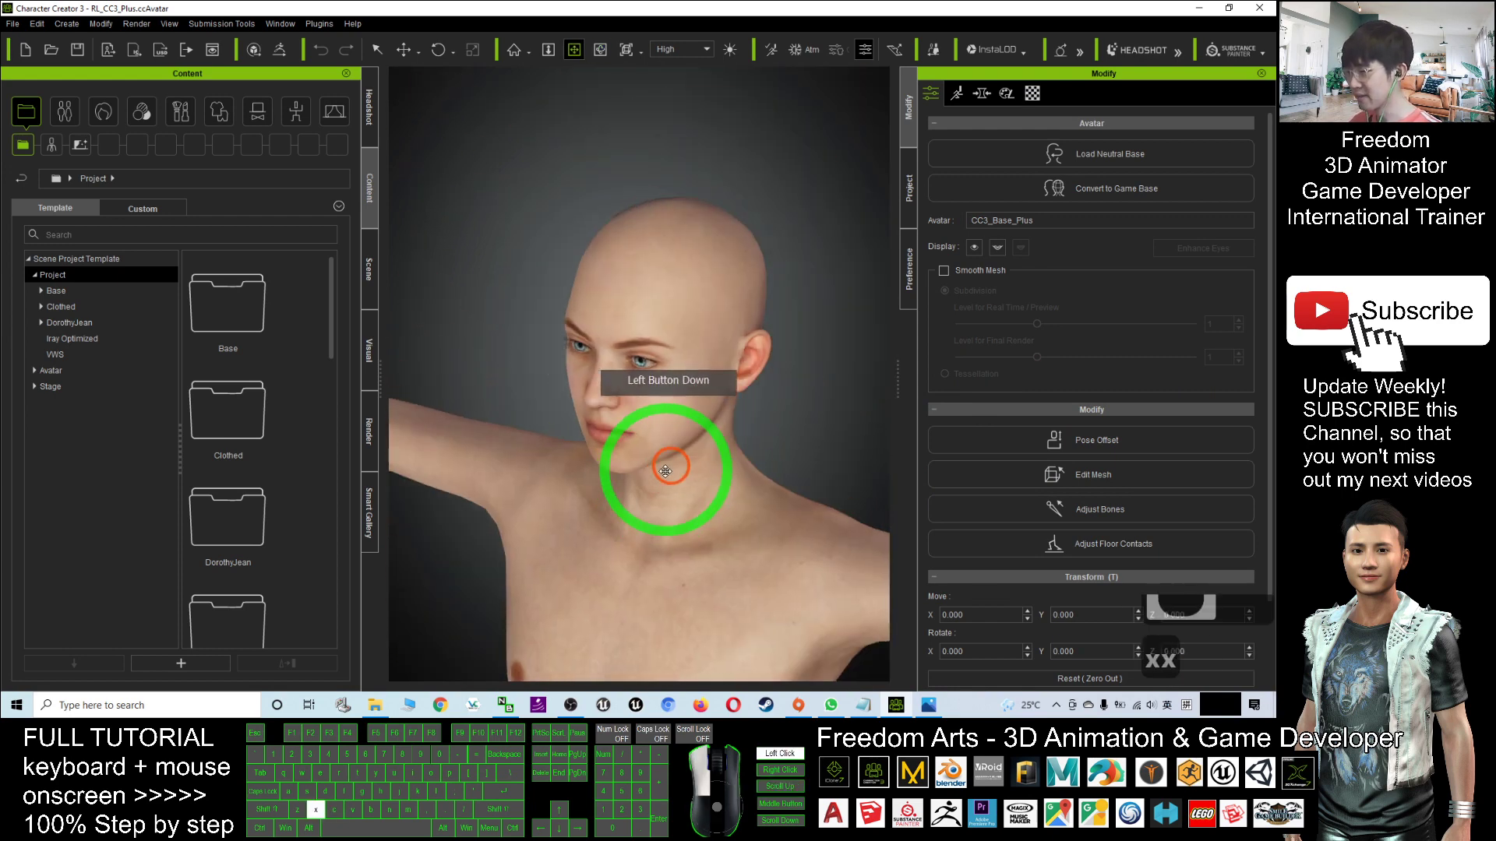
left_click(986, 93)
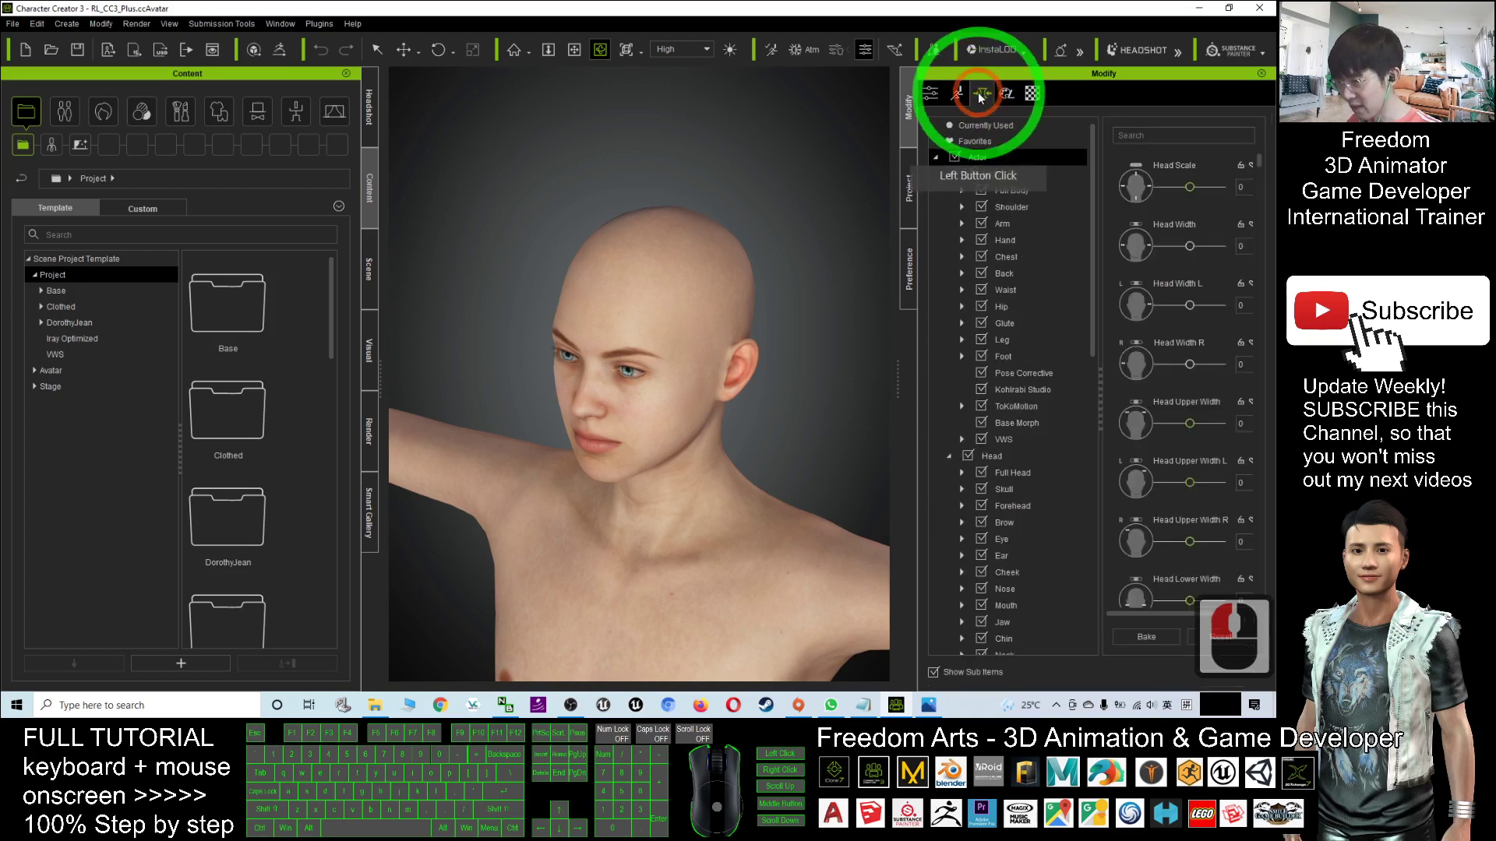
Step: Try the CC3+_Neutral Female head morph at full strength and inspect the face
left_click(1000, 473)
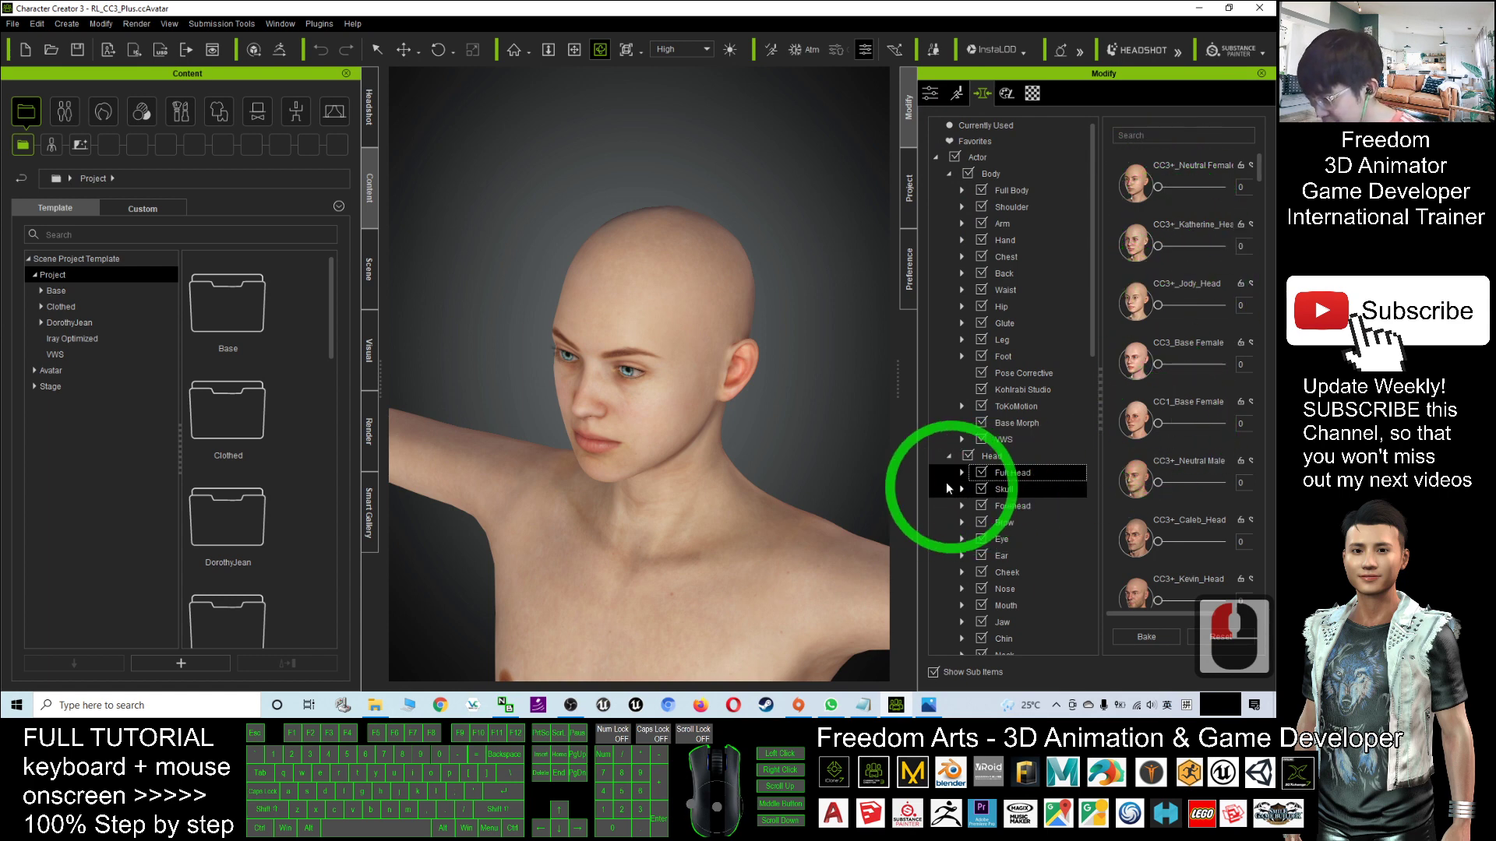
left_click(965, 473)
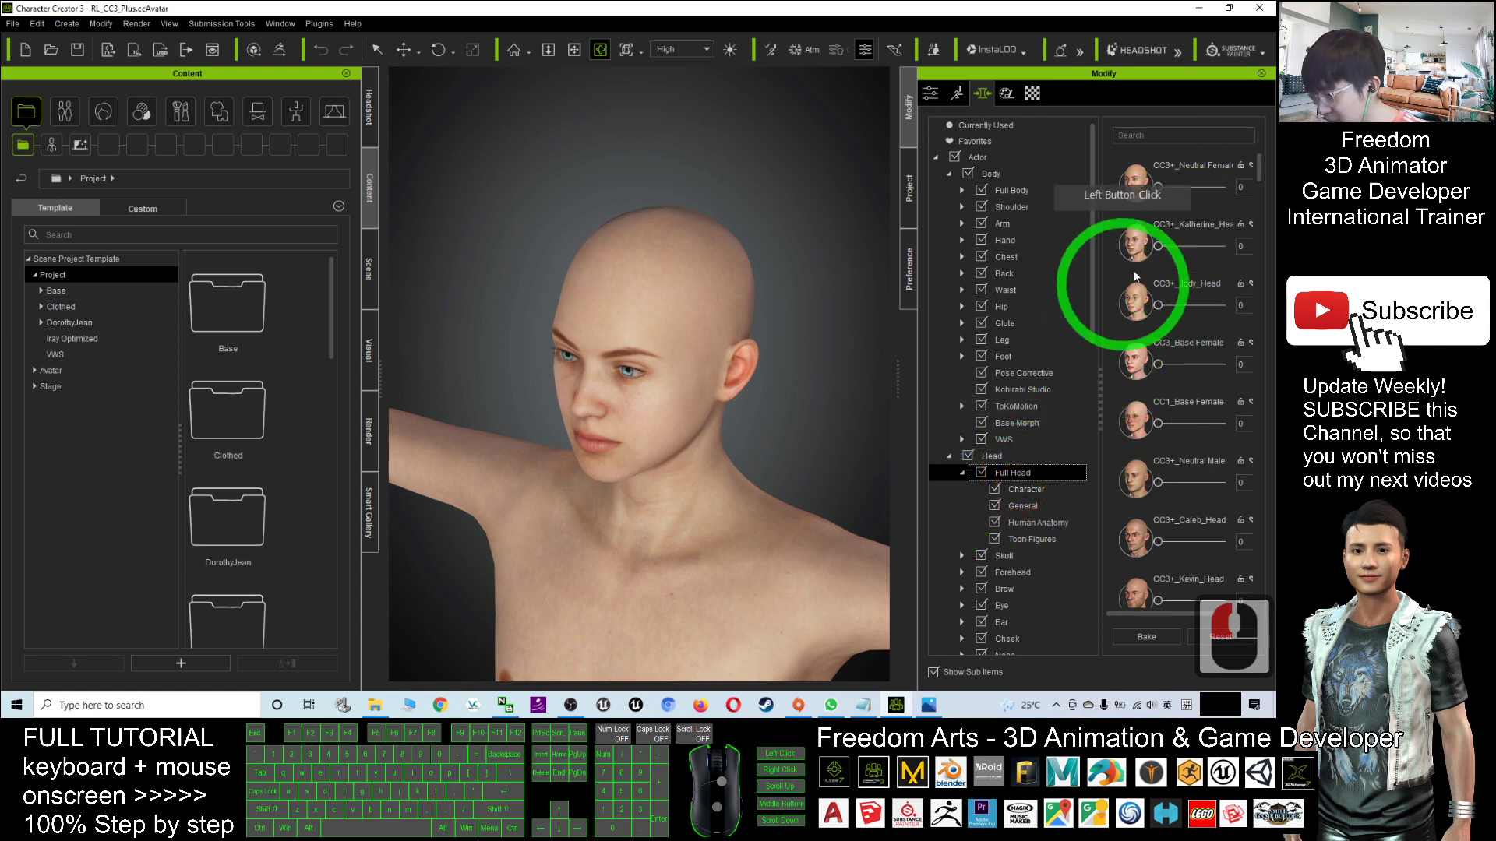
mouse_move(1262, 180)
left_mouse_down()
mouse_move(1260, 219)
mouse_move(1262, 172)
left_mouse_up()
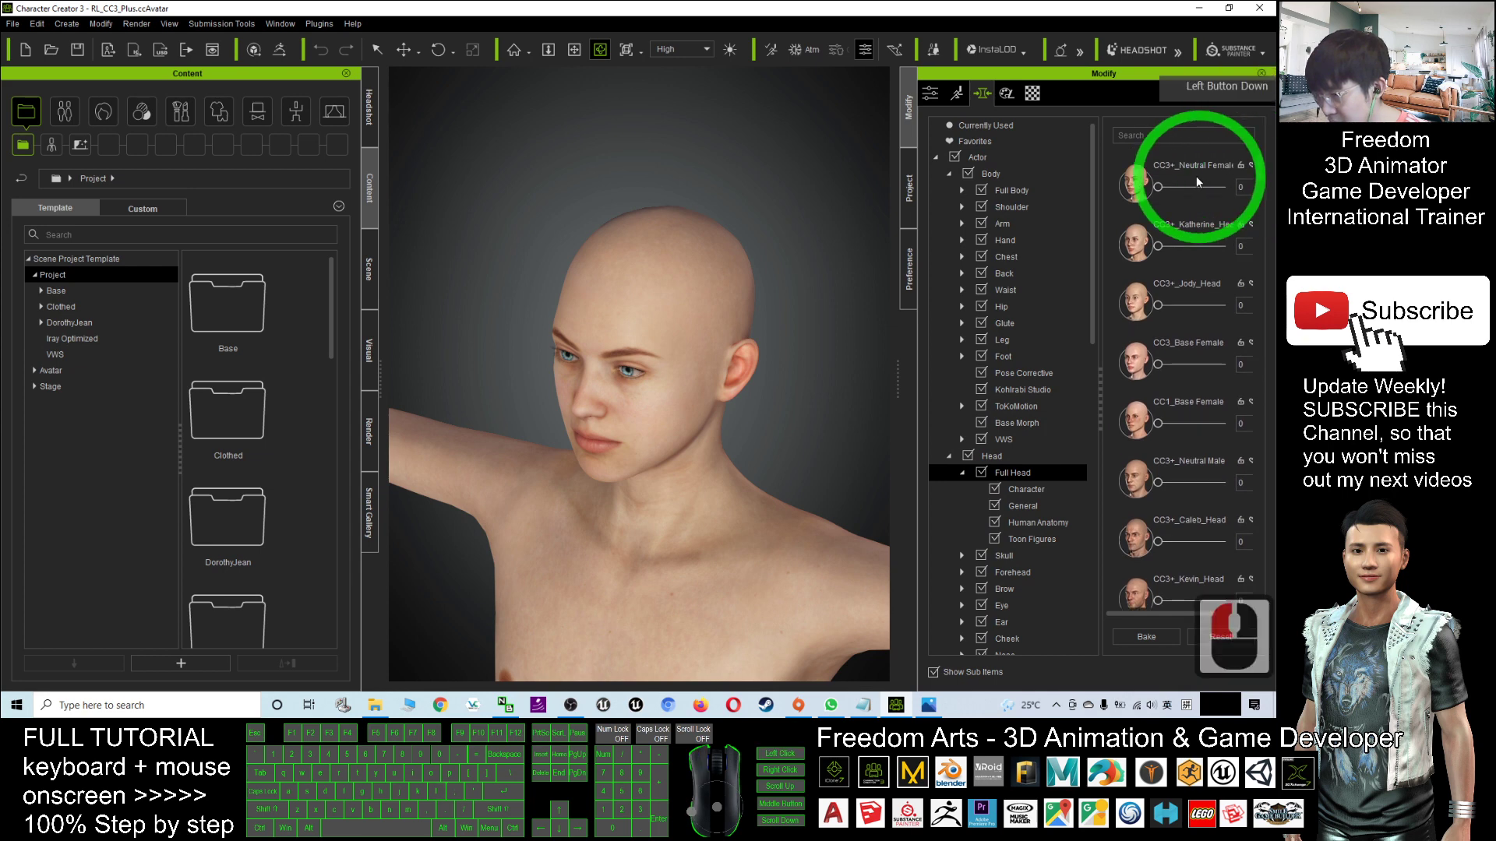
left_click(1165, 189)
left_click_drag(1166, 191, 1091, 193)
scroll(662, 347, "up", 4)
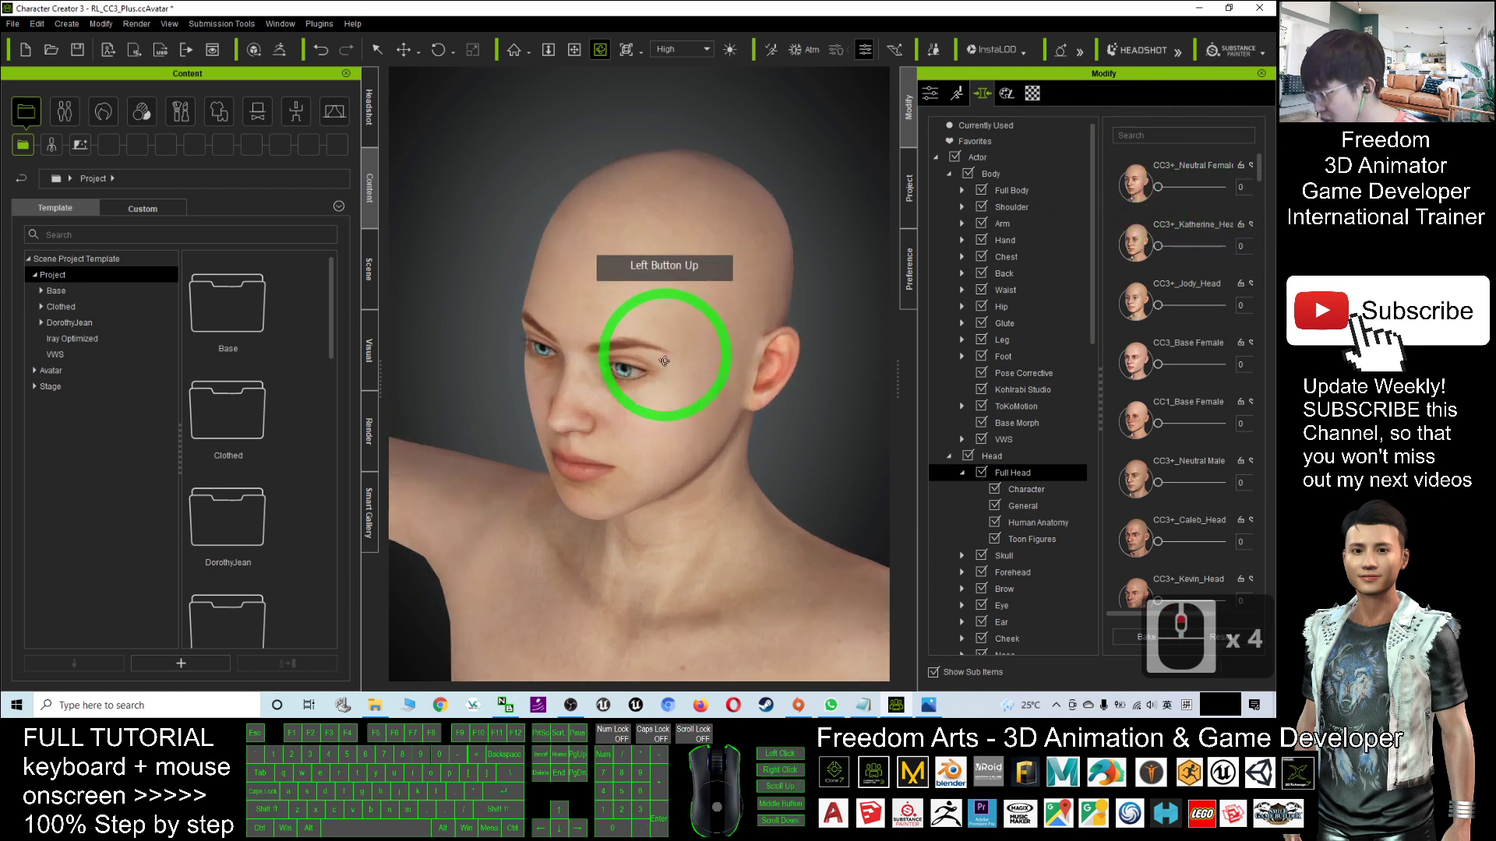
key("x")
key("c")
left_click_drag(680, 440, 678, 320)
scroll(691, 303, "up", 2)
key("x")
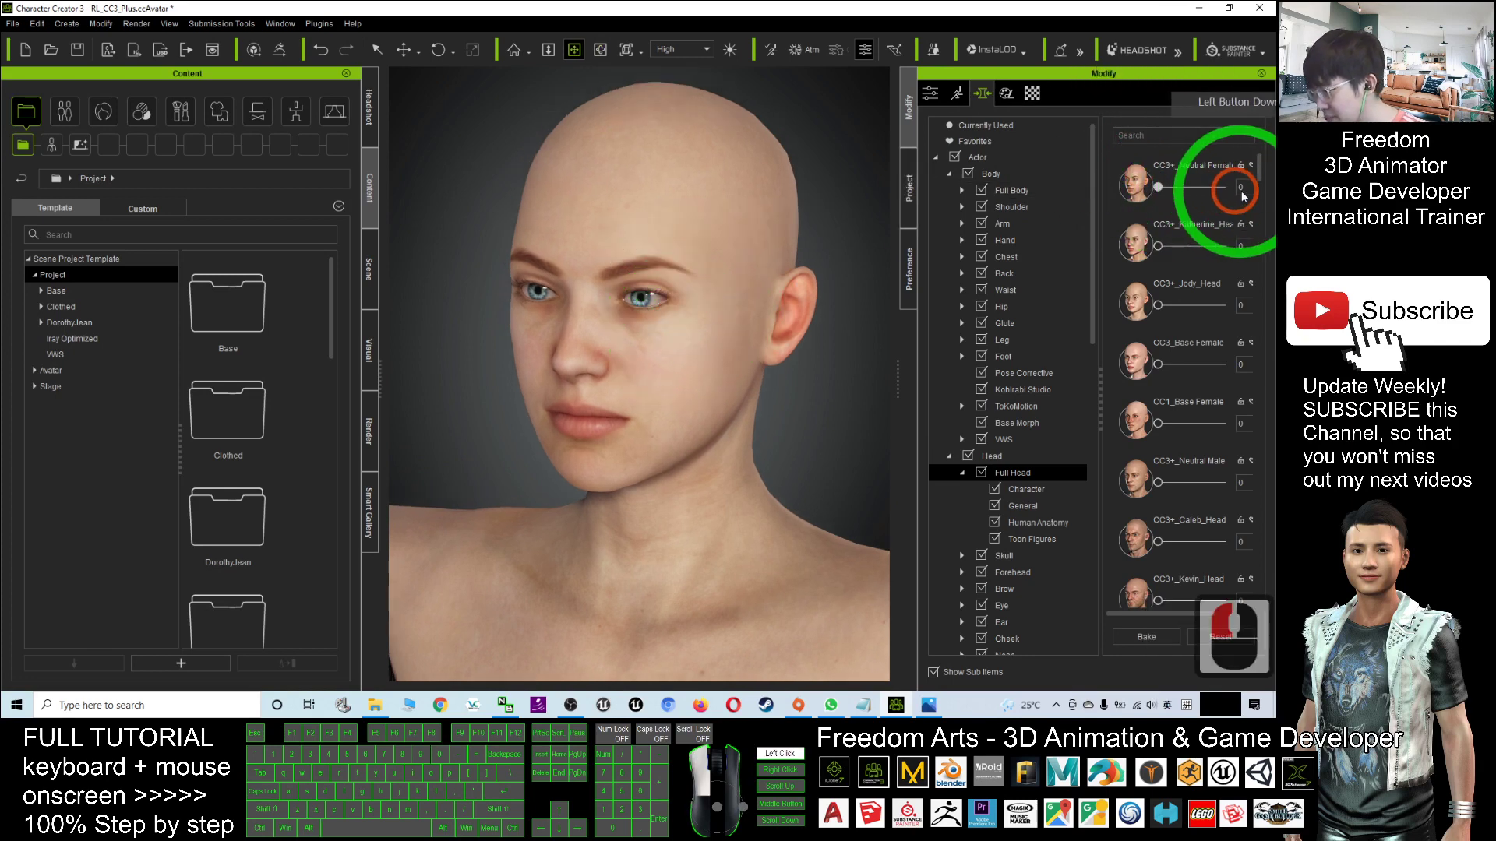
Step: Reset CC3+_Neutral Female to 0, set CC1_Base Female to 100, and show the Forehead sliders
left_click_drag(1158, 187, 1072, 208)
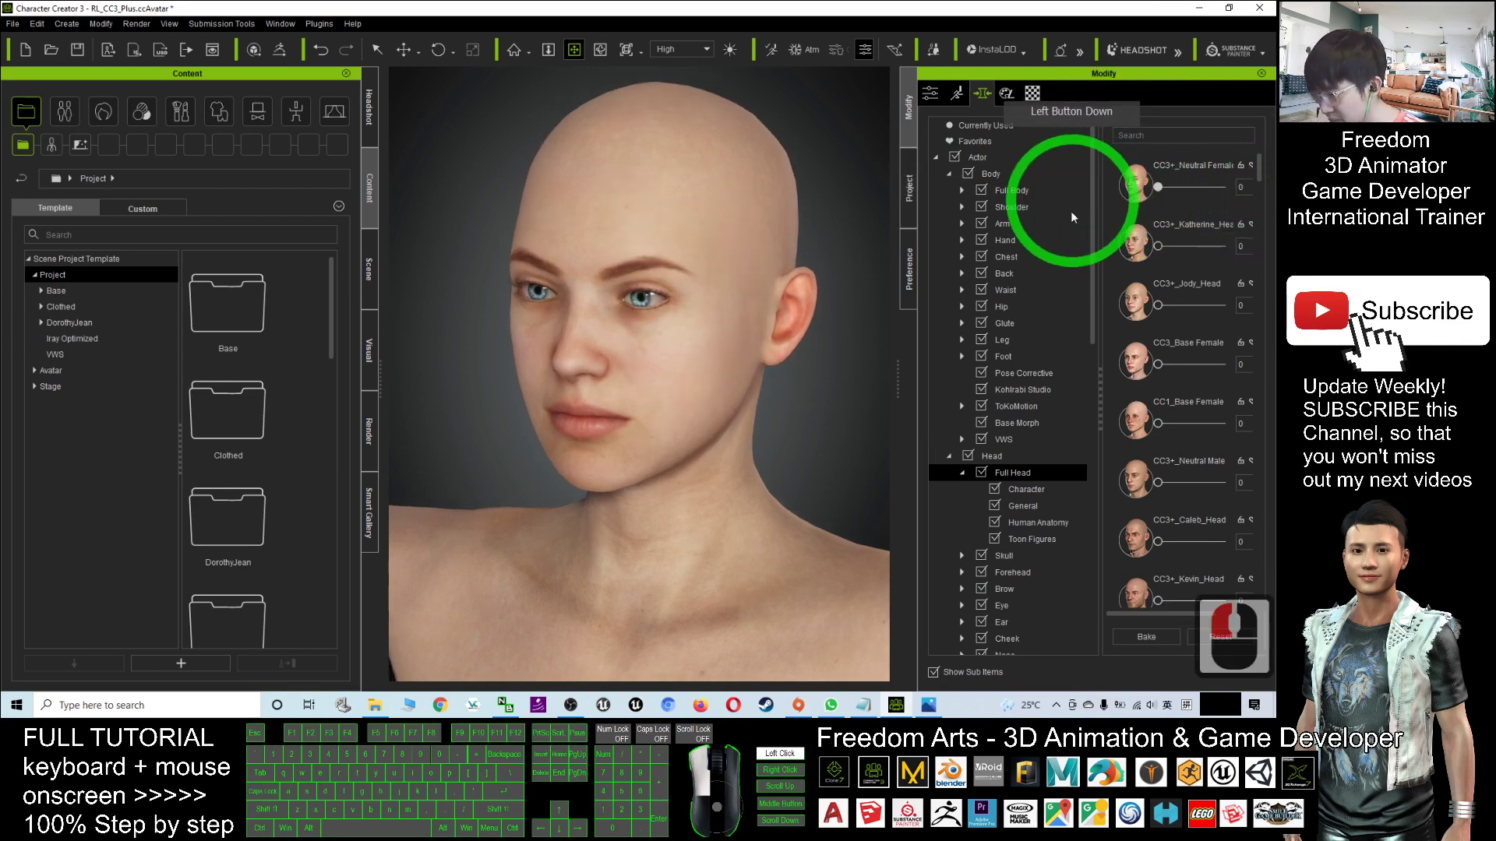
left_click_drag(1159, 423, 1253, 425)
type("100")
key("Return")
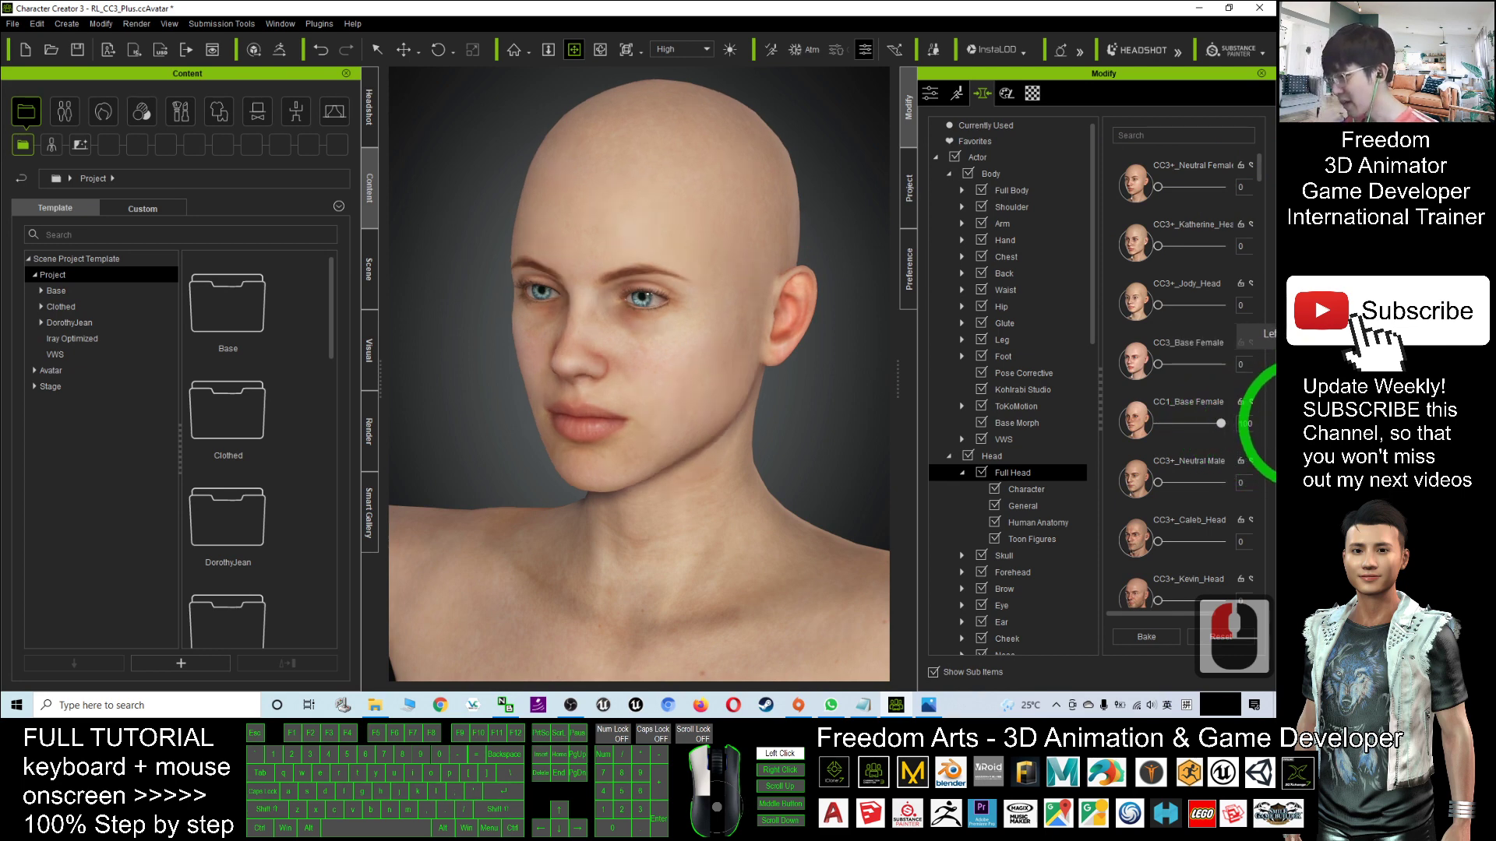
left_click_drag(1094, 274, 1010, 398)
double_click(1009, 394)
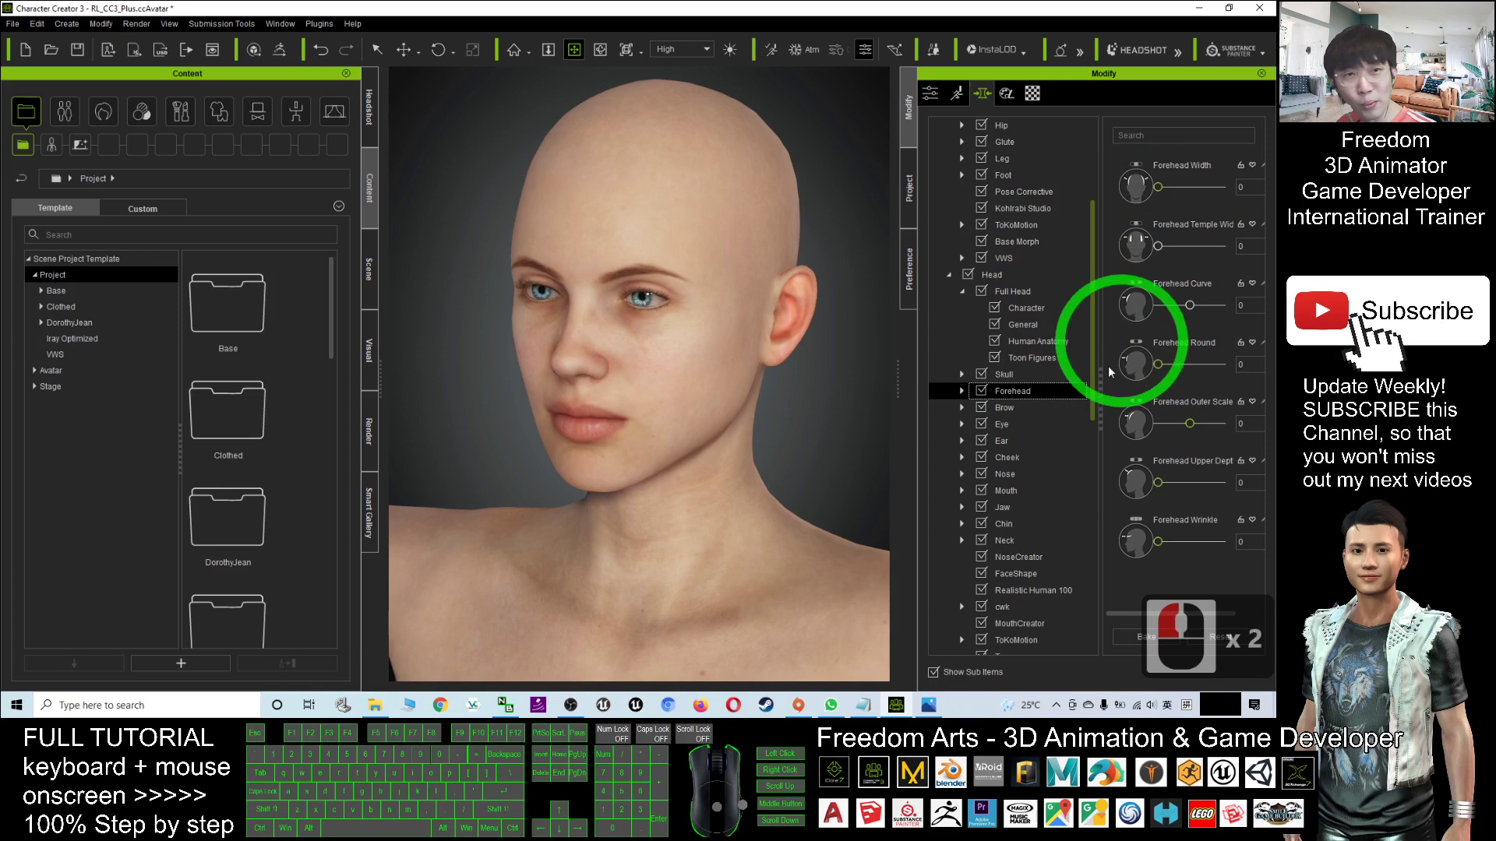
Step: Open the Ear morphs and drag Ear Scale to 29 to enlarge the ears
left_click(1005, 411)
double_click(1002, 425)
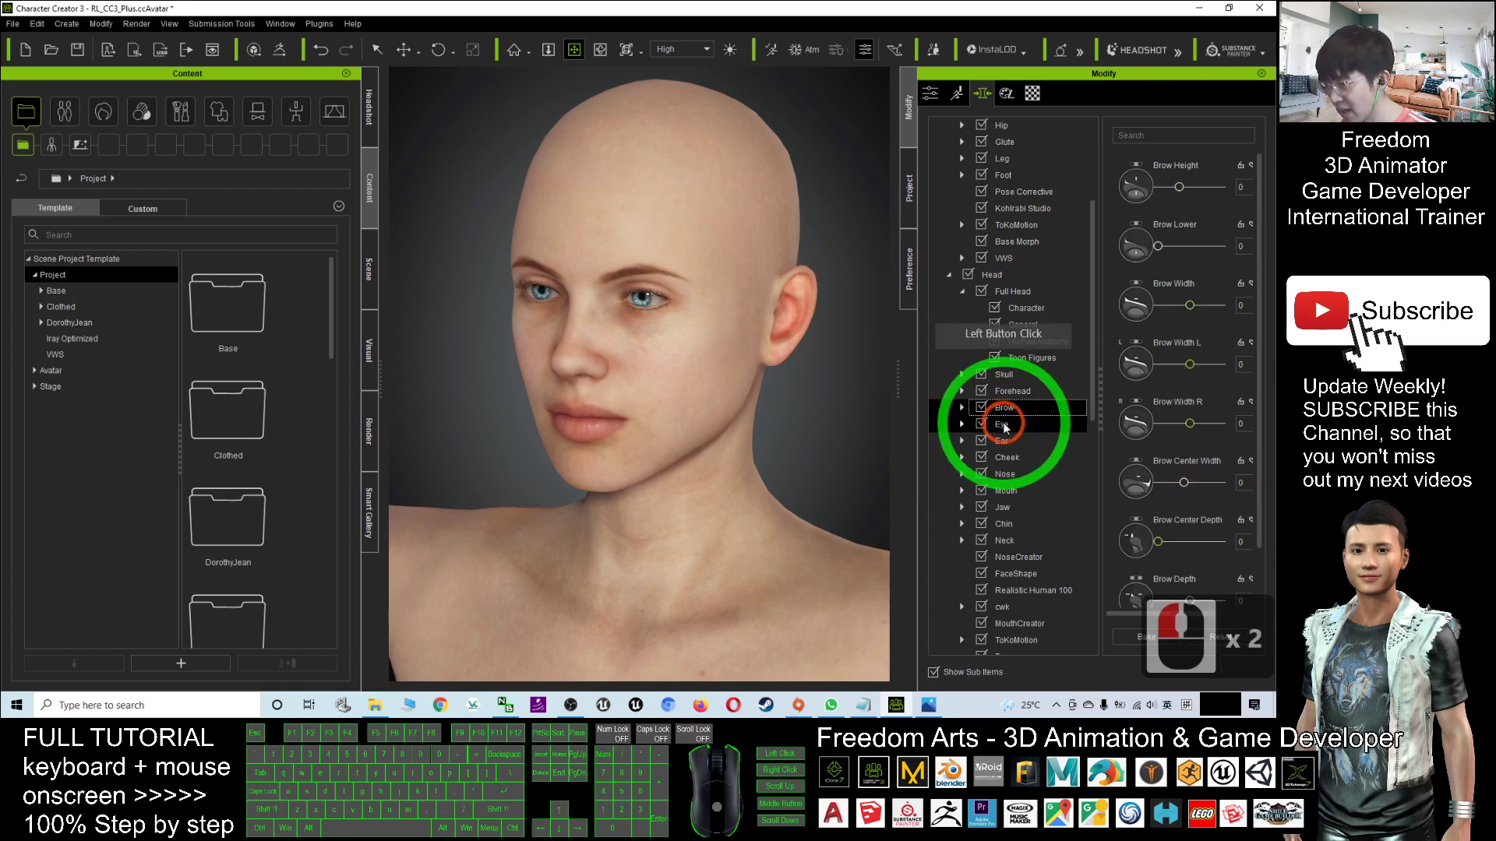
left_click(1007, 443)
double_click(1007, 442)
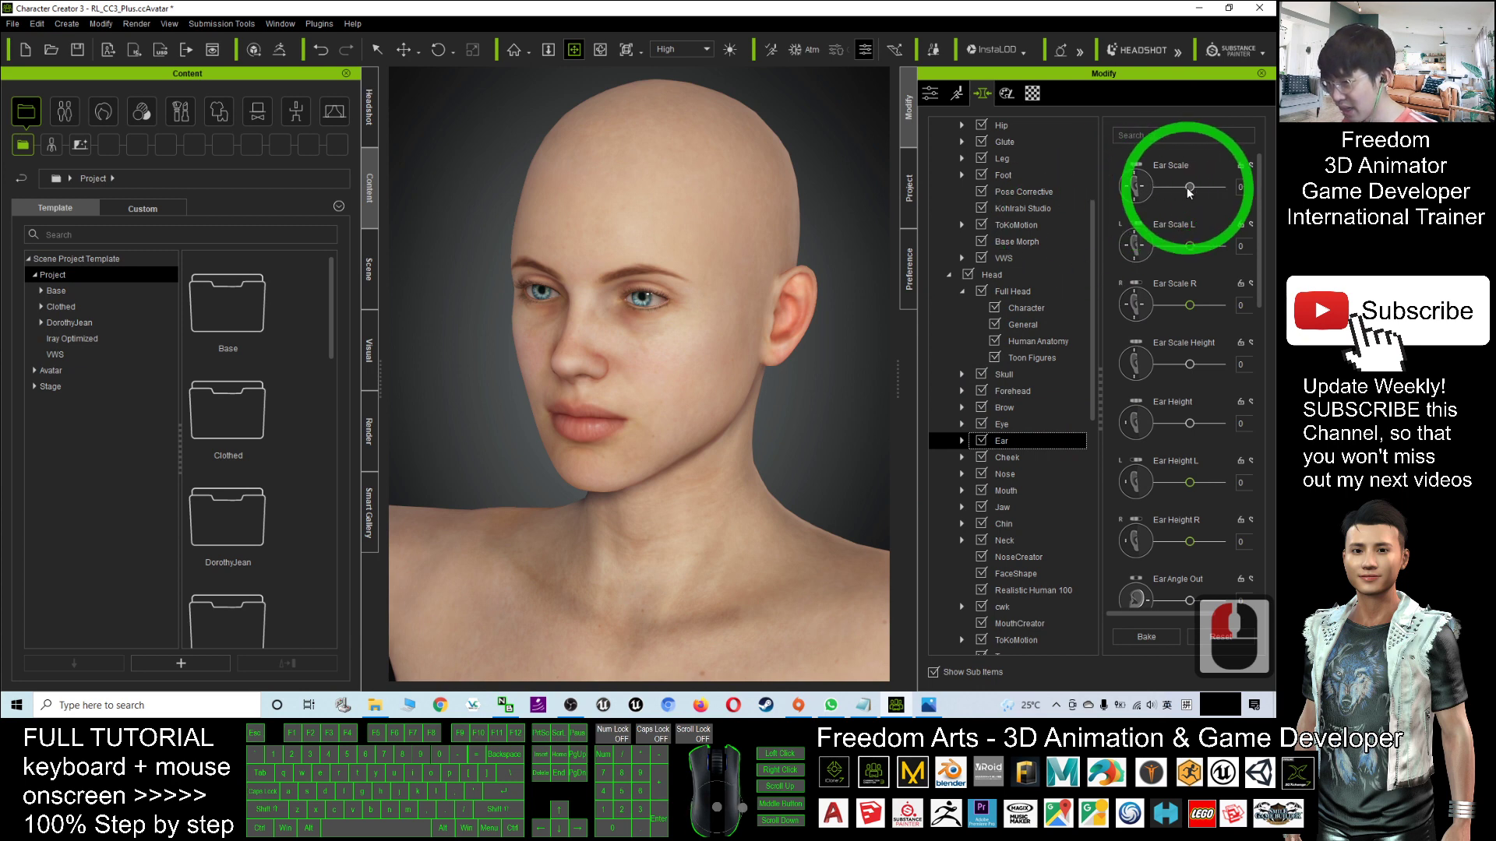
mouse_move(1190, 187)
left_mouse_down()
mouse_move(1222, 193)
mouse_move(1163, 199)
mouse_move(1201, 195)
left_mouse_up()
scroll(661, 394, "down", 4)
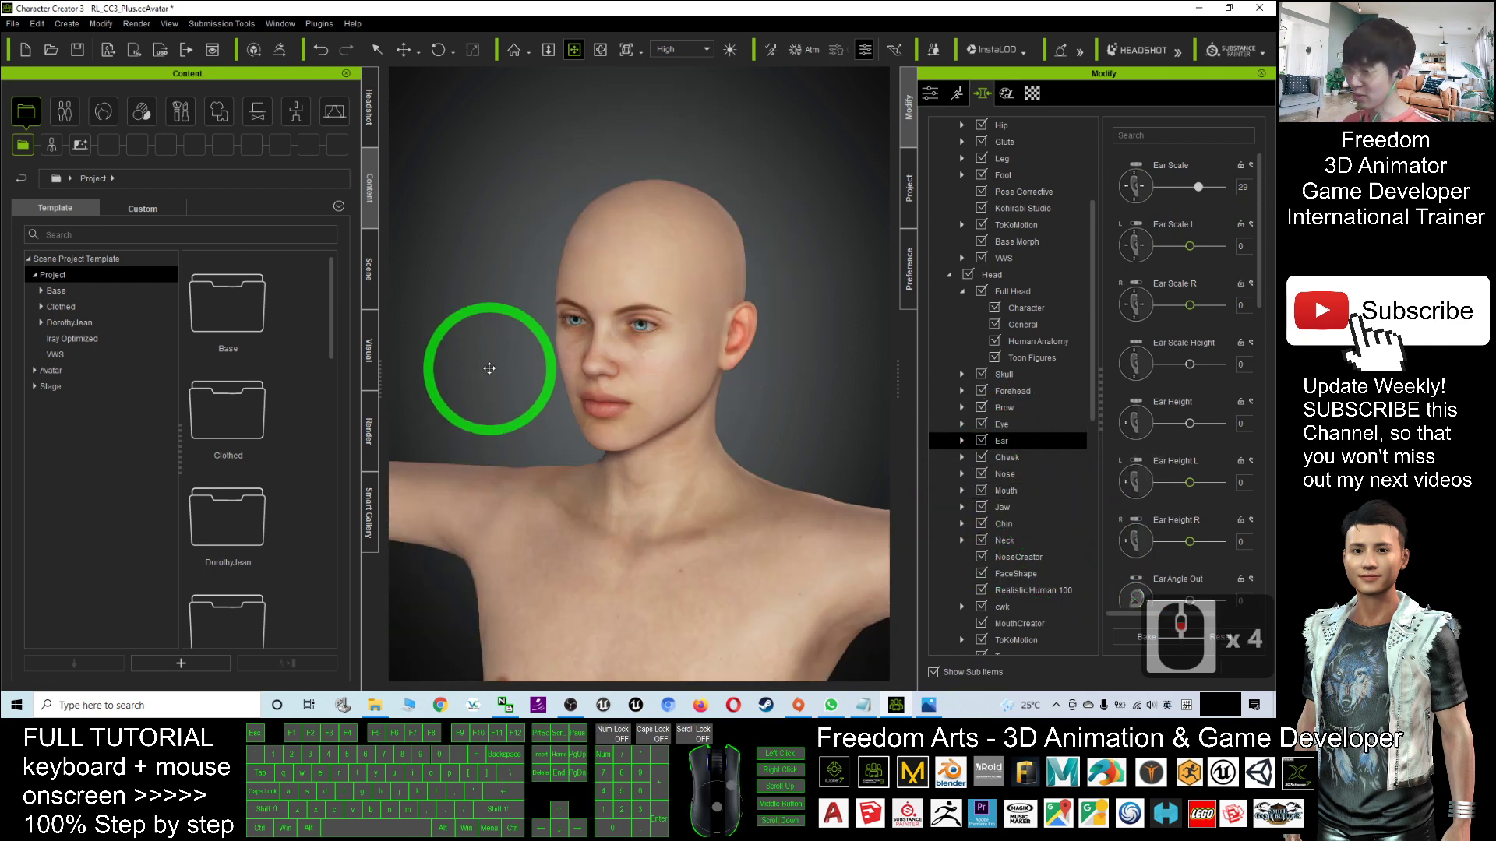
Step: Orbit around the head to check the enlarged ears, then zoom out to the torso
scroll(507, 381, "up", 3)
key("c")
left_click_drag(514, 386, 647, 386)
scroll(659, 399, "down", 9)
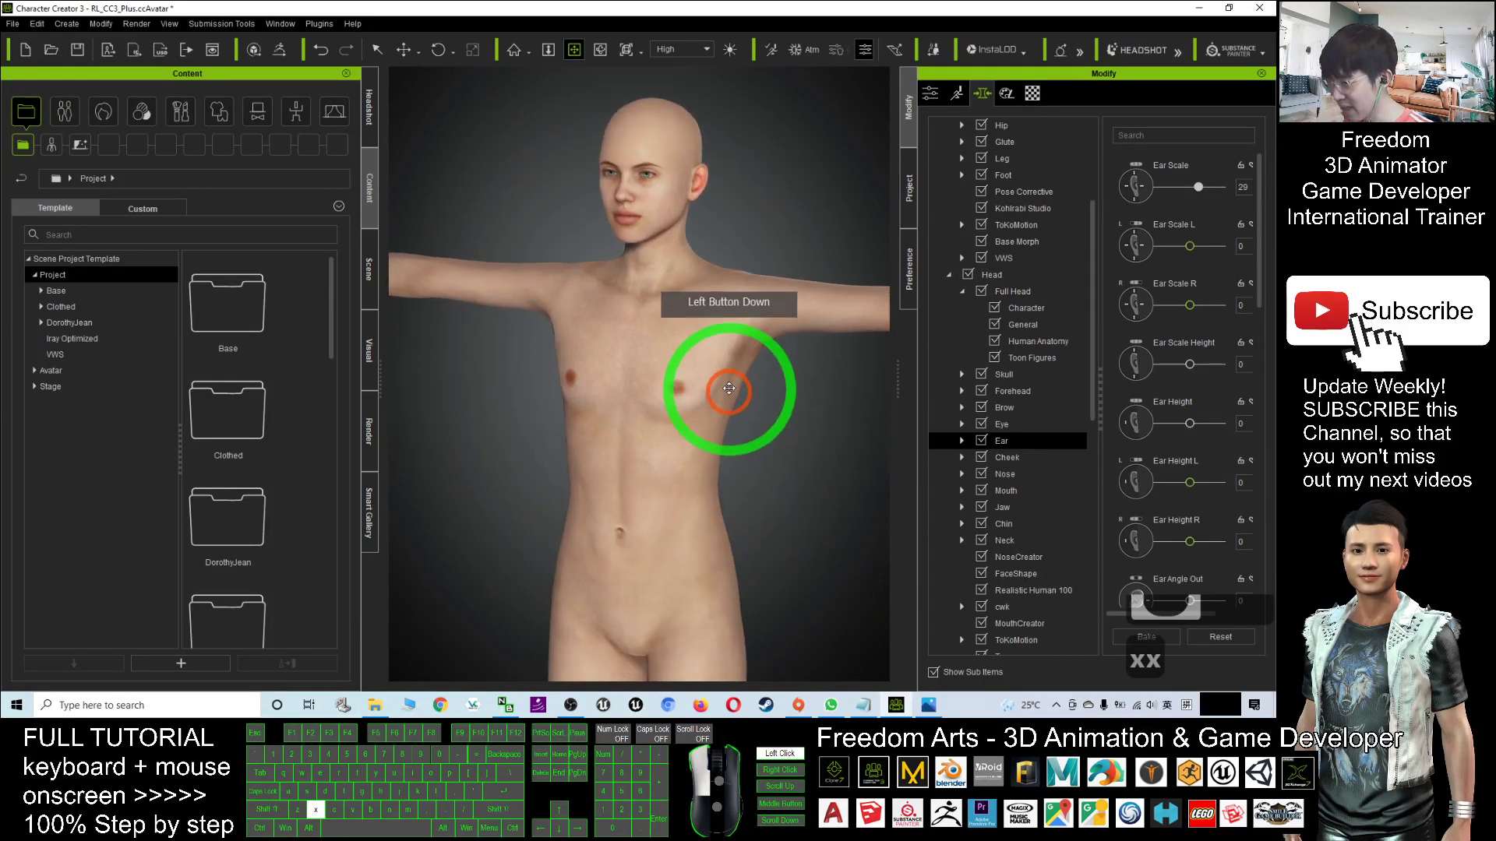
scroll(728, 384, "down", 3)
left_click_drag(1091, 250, 1010, 195)
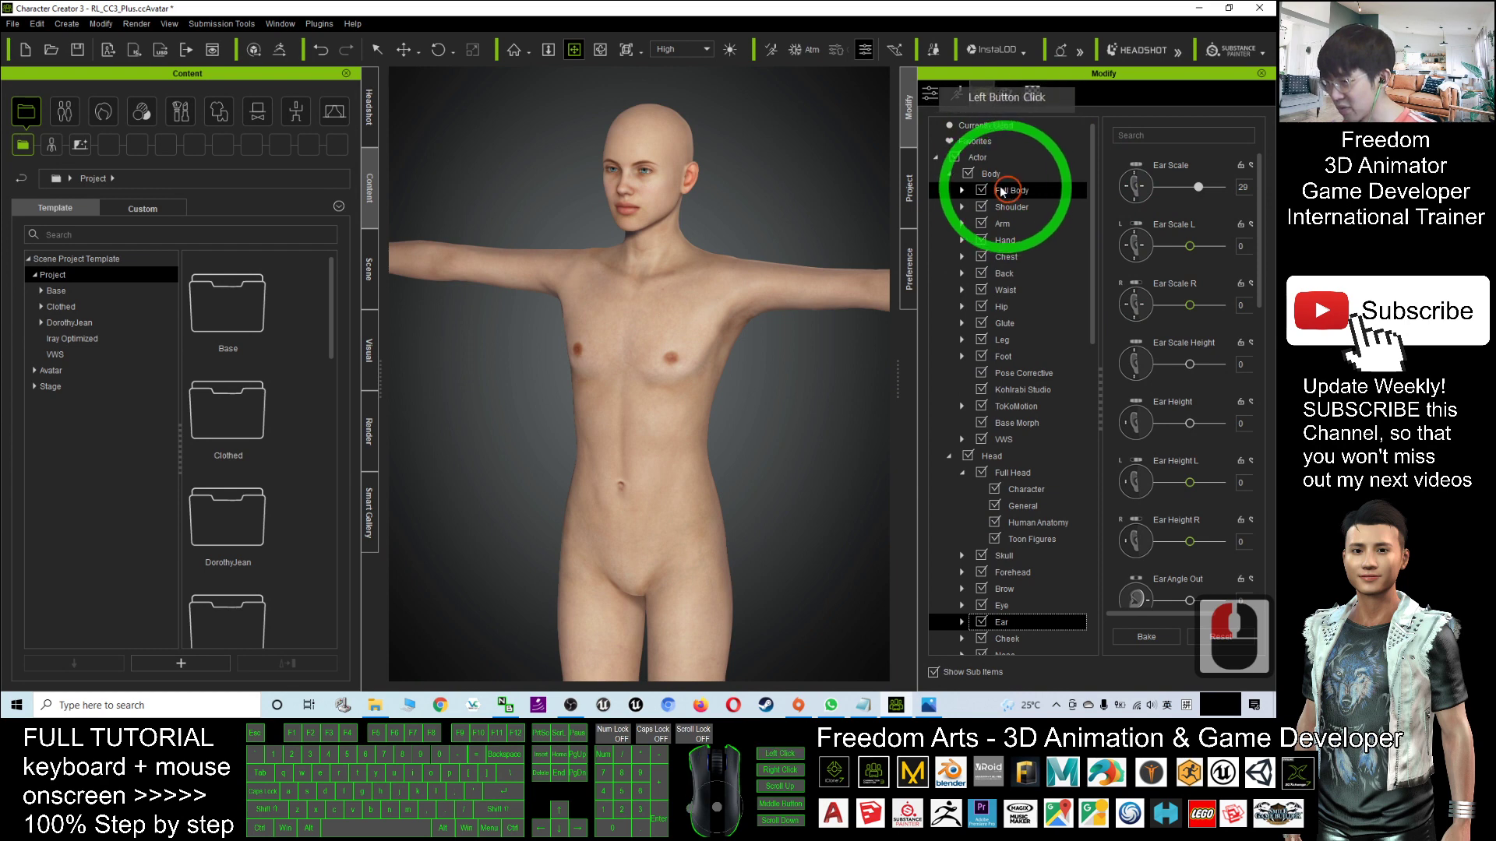
Step: Show the Full Body morphs and test the CC3+_Neutral Female and CC1_Base Female body shapes
double_click(1003, 192)
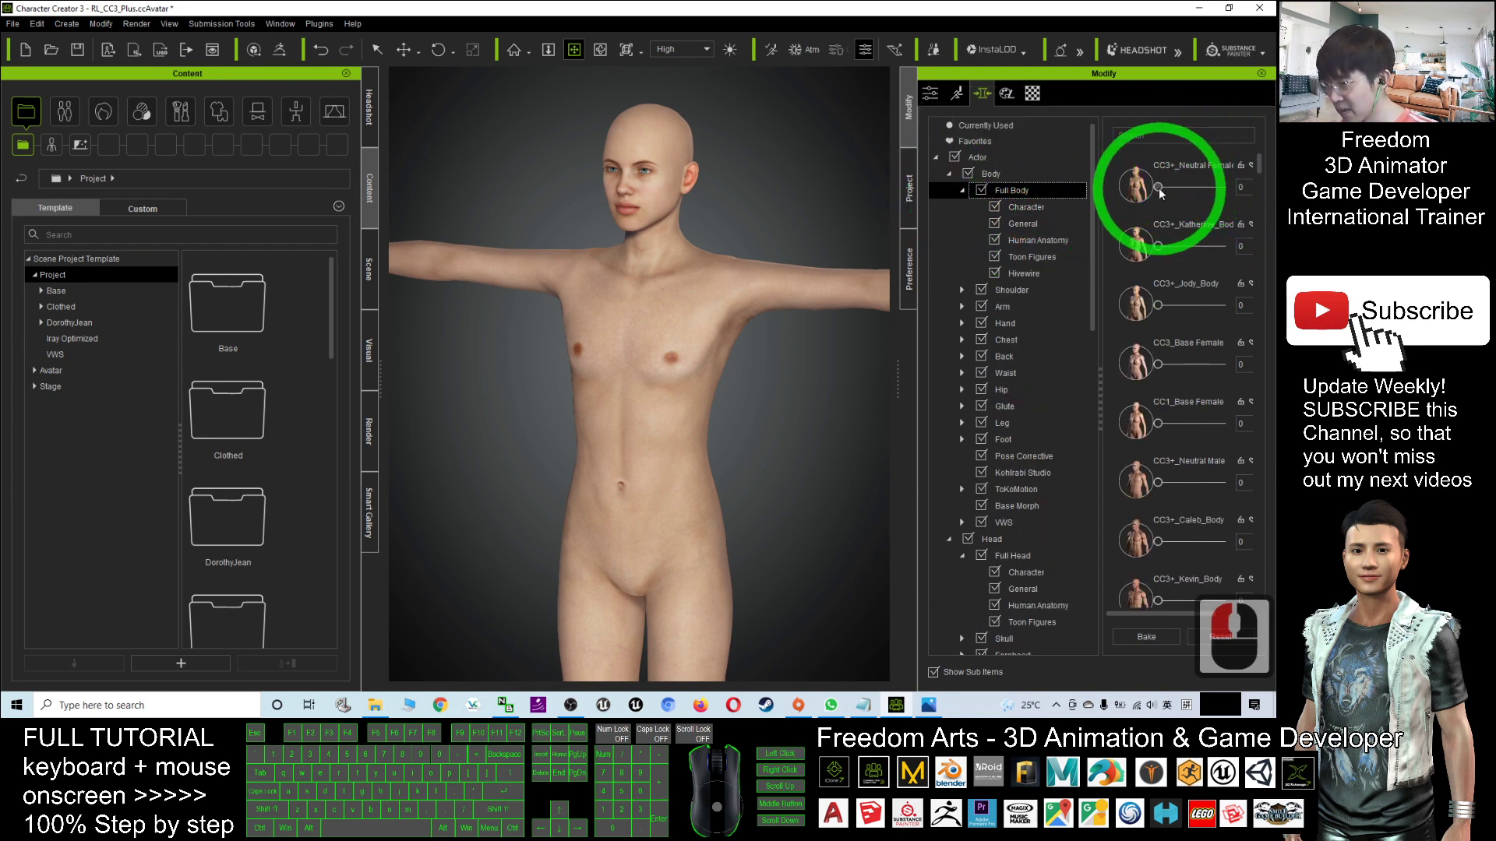
left_click_drag(1161, 193, 1106, 194)
left_click_drag(1158, 424, 1106, 522)
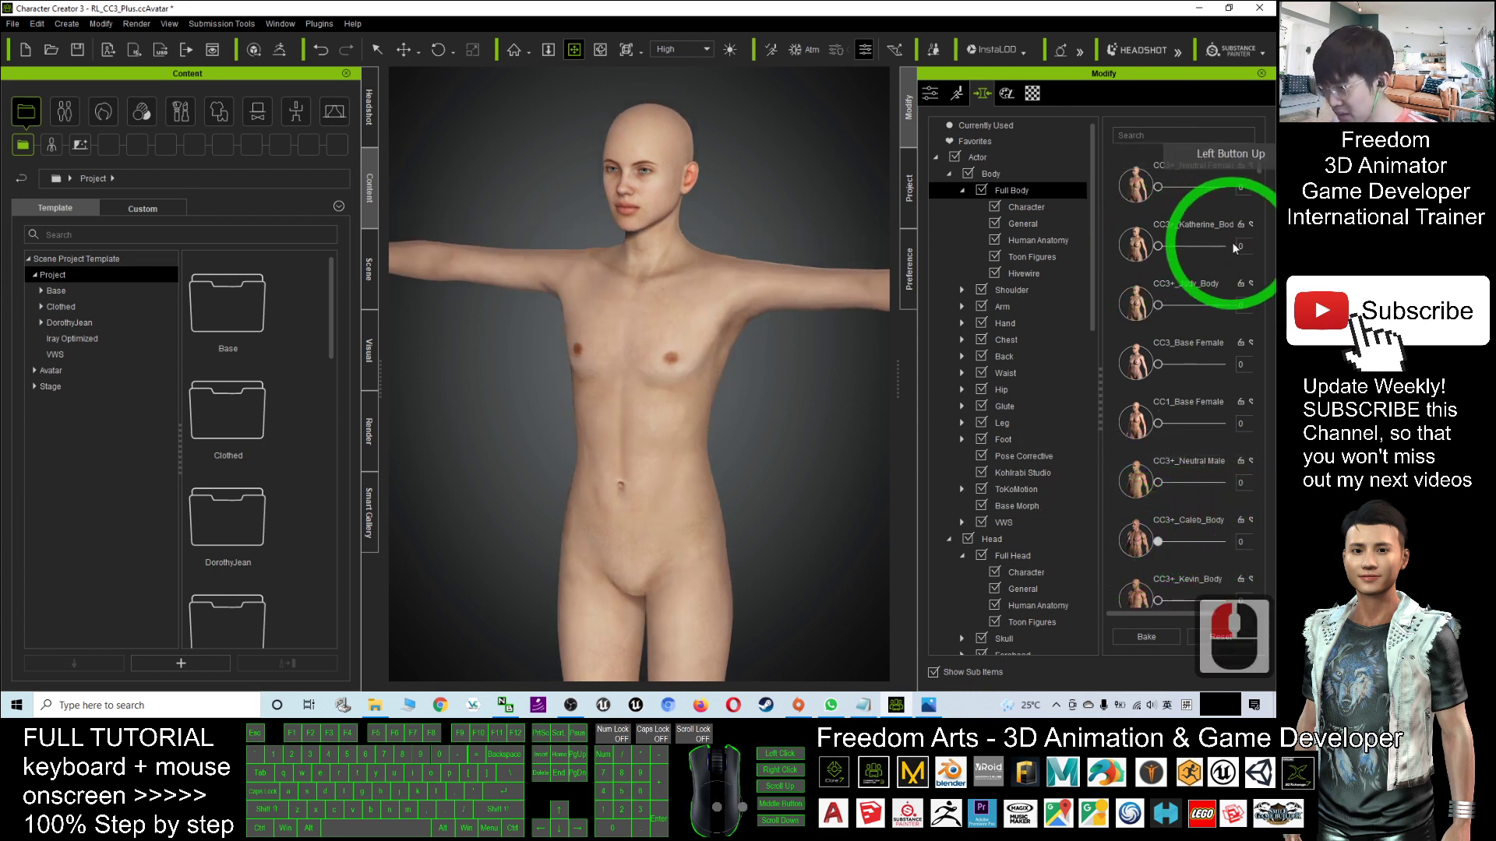
Step: Set CC3+_Katherine_Body to 100 and orbit around the reshaped body
left_click_drag(1158, 248, 1161, 247)
left_click(1248, 256)
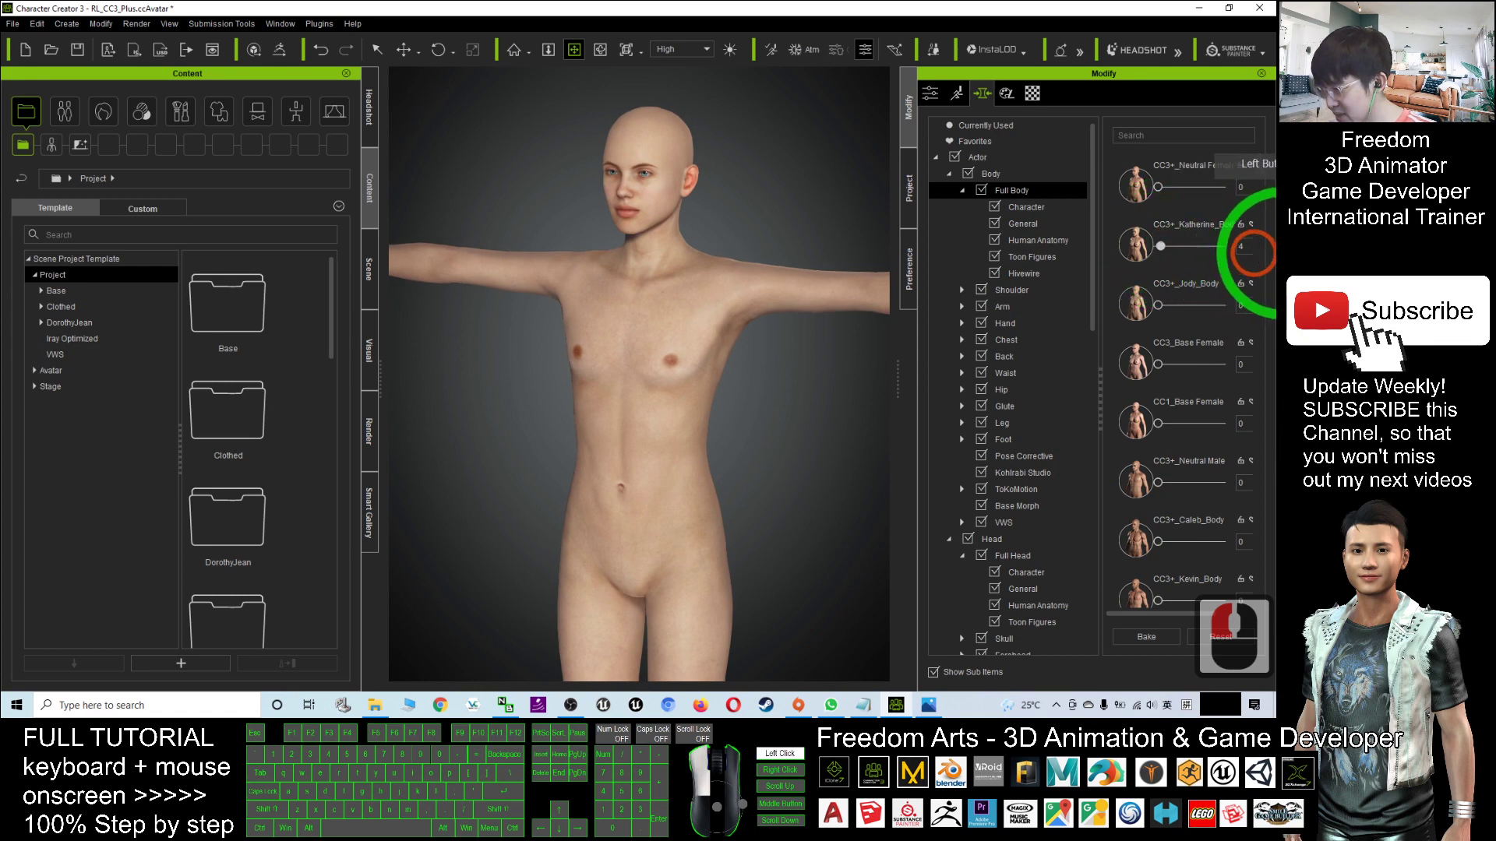
left_click_drag(1275, 253, 1270, 253)
scroll(677, 420, "down", 3)
key("x")
left_click_drag(684, 488, 693, 413)
key("c")
left_click_drag(692, 412, 610, 411)
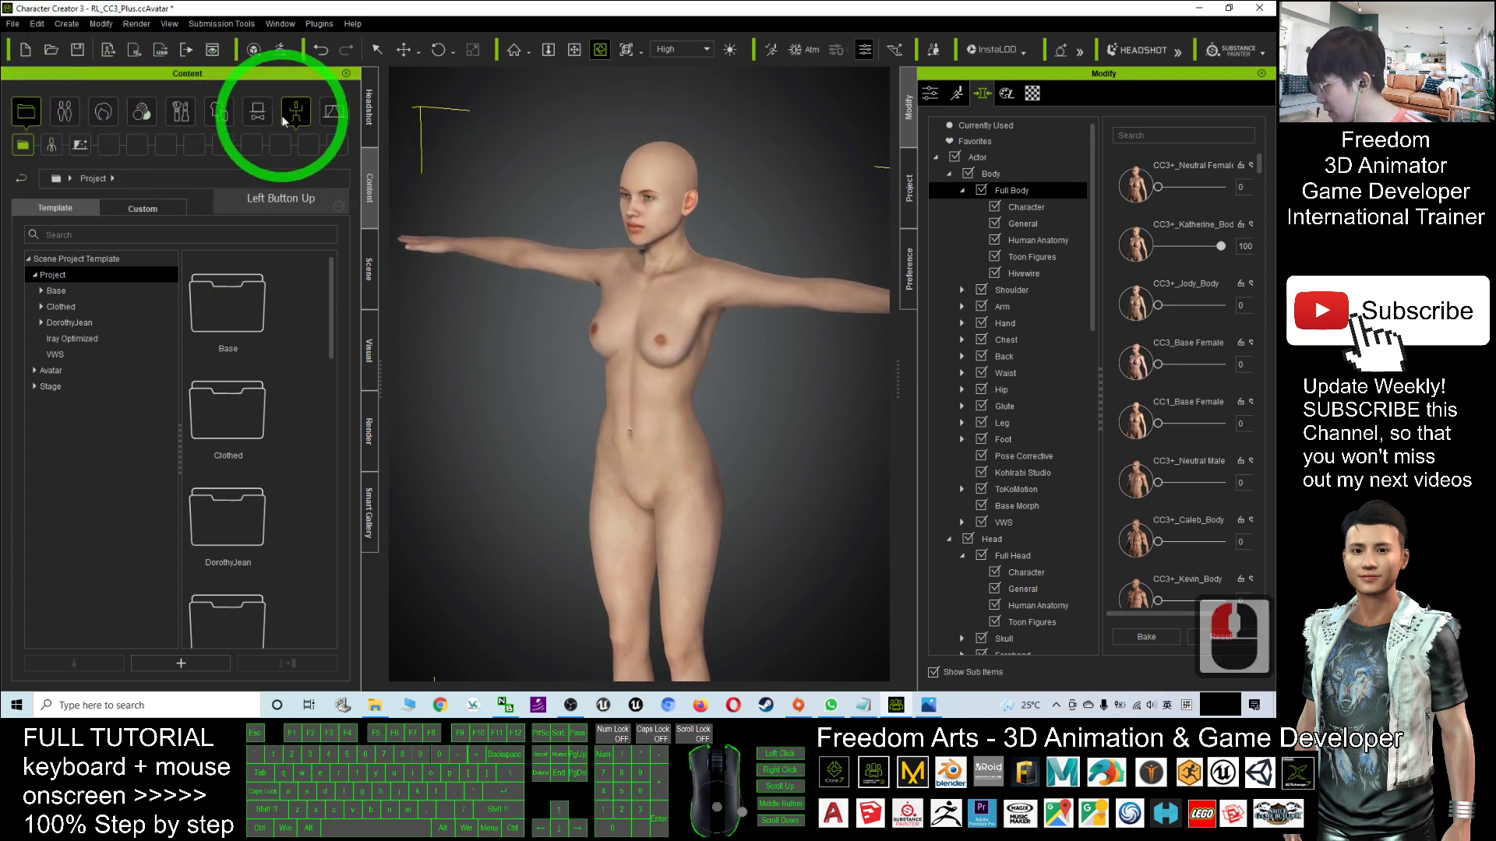
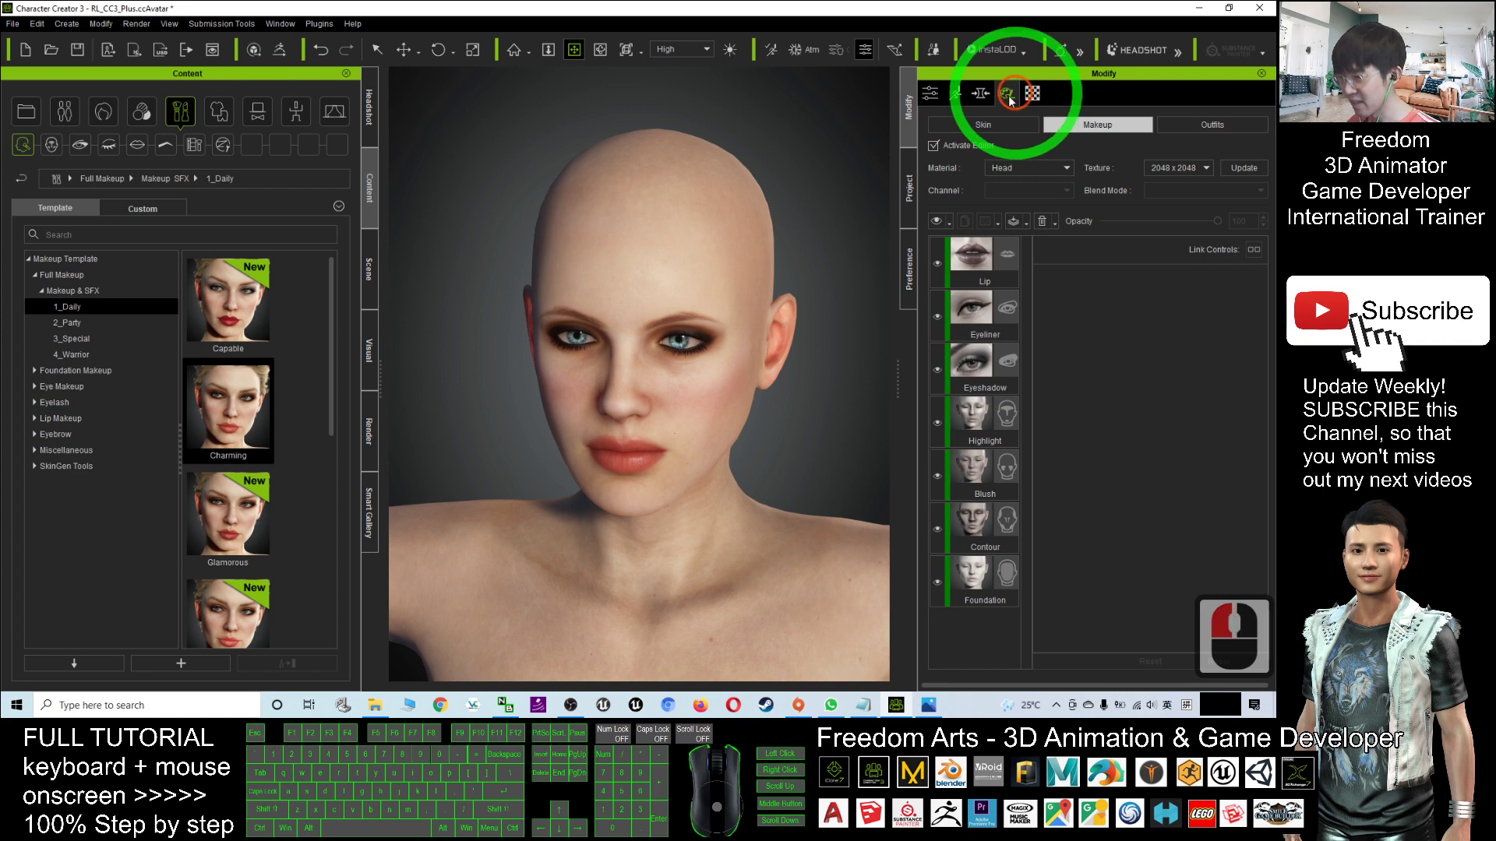
Step: Turn off Activate Editor to bake the Charming makeup into the head texture, then zoom to inspect the face
left_click(933, 146)
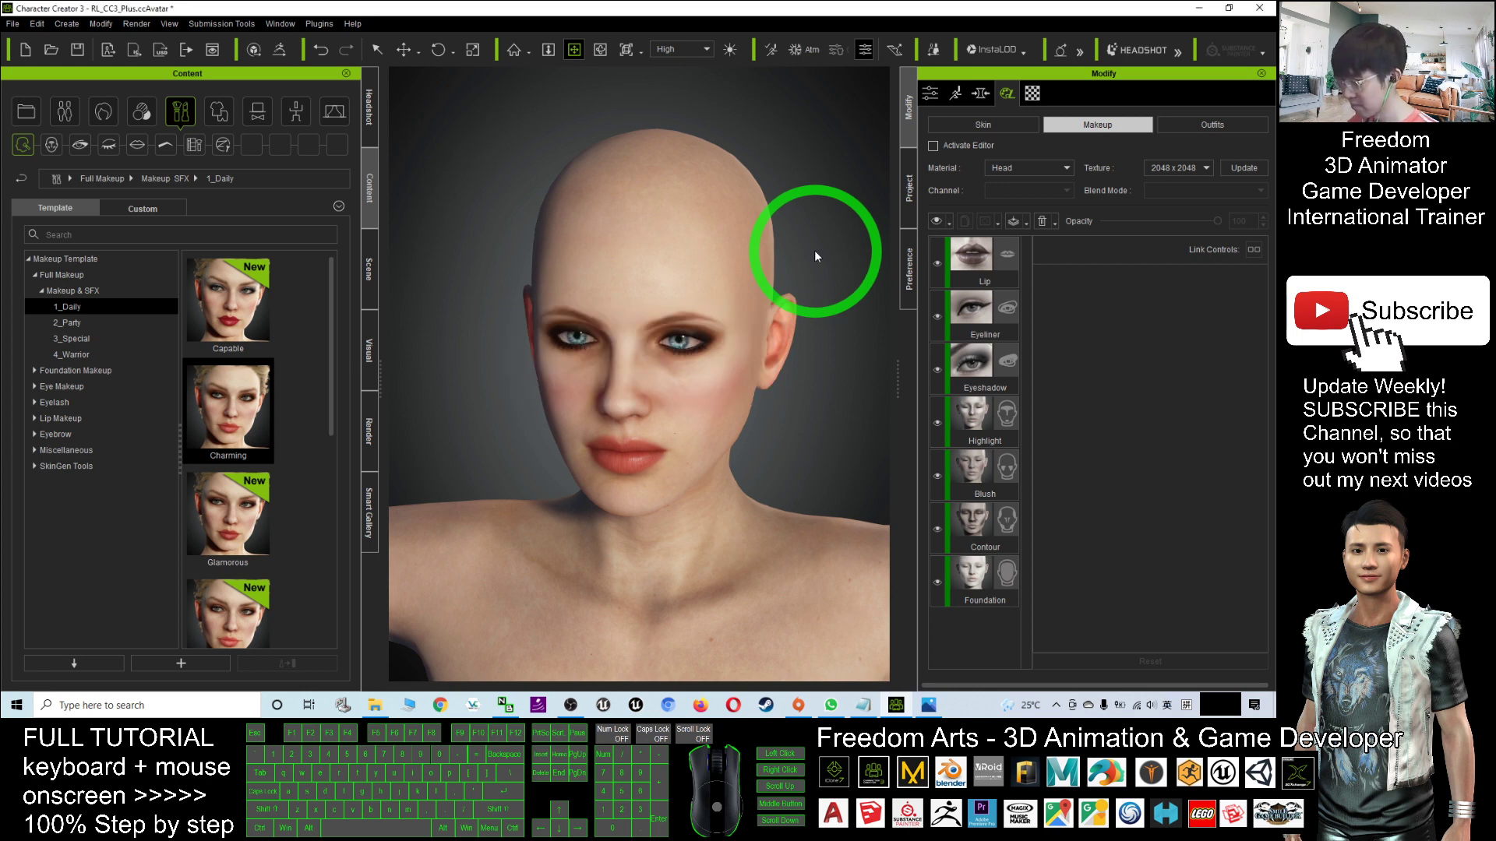
scroll(815, 316, "up", 6)
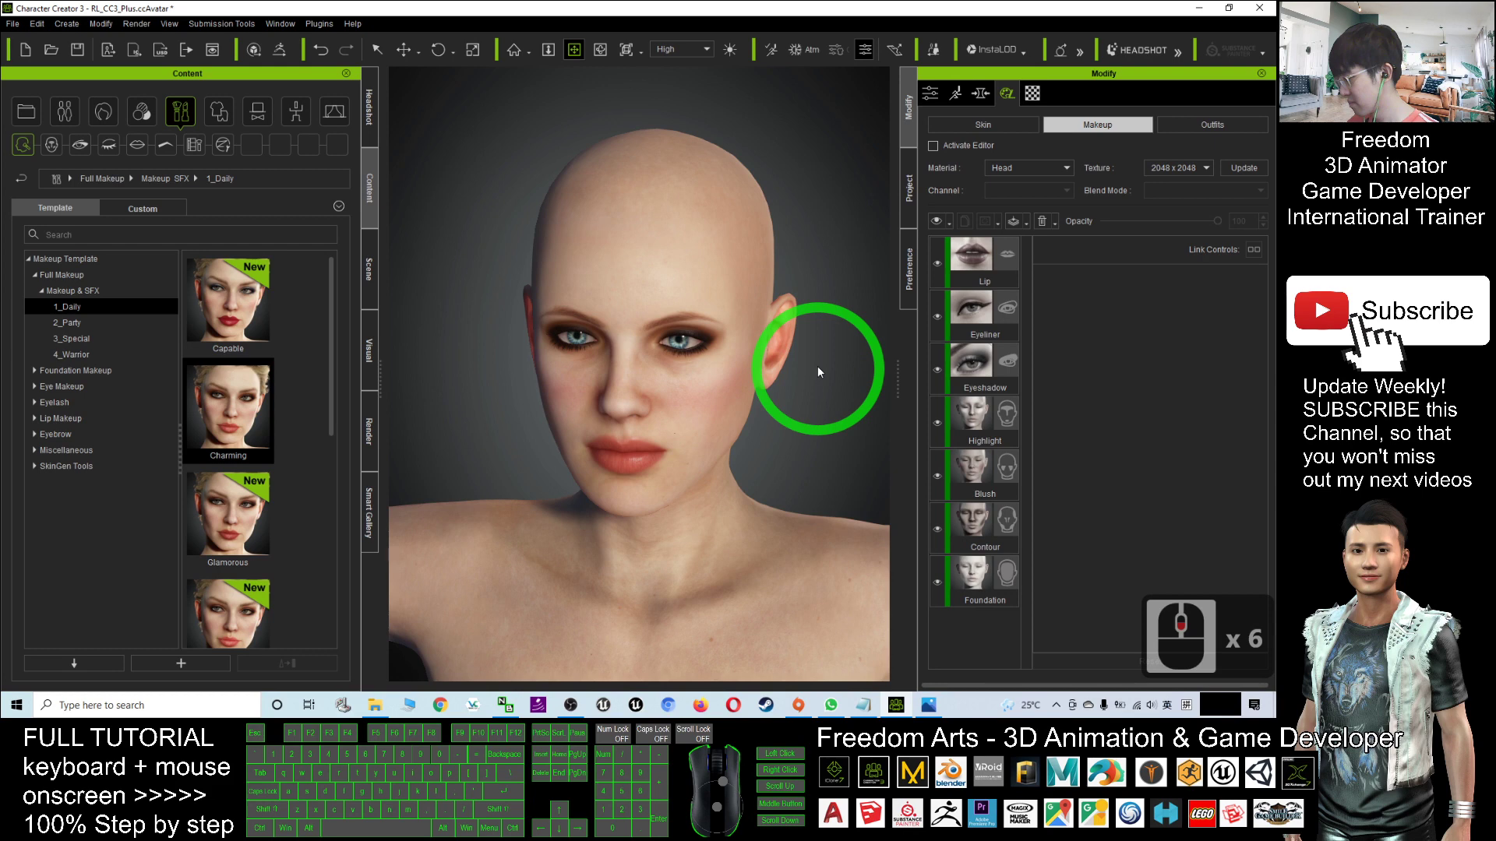
scroll(617, 384, "down", 4)
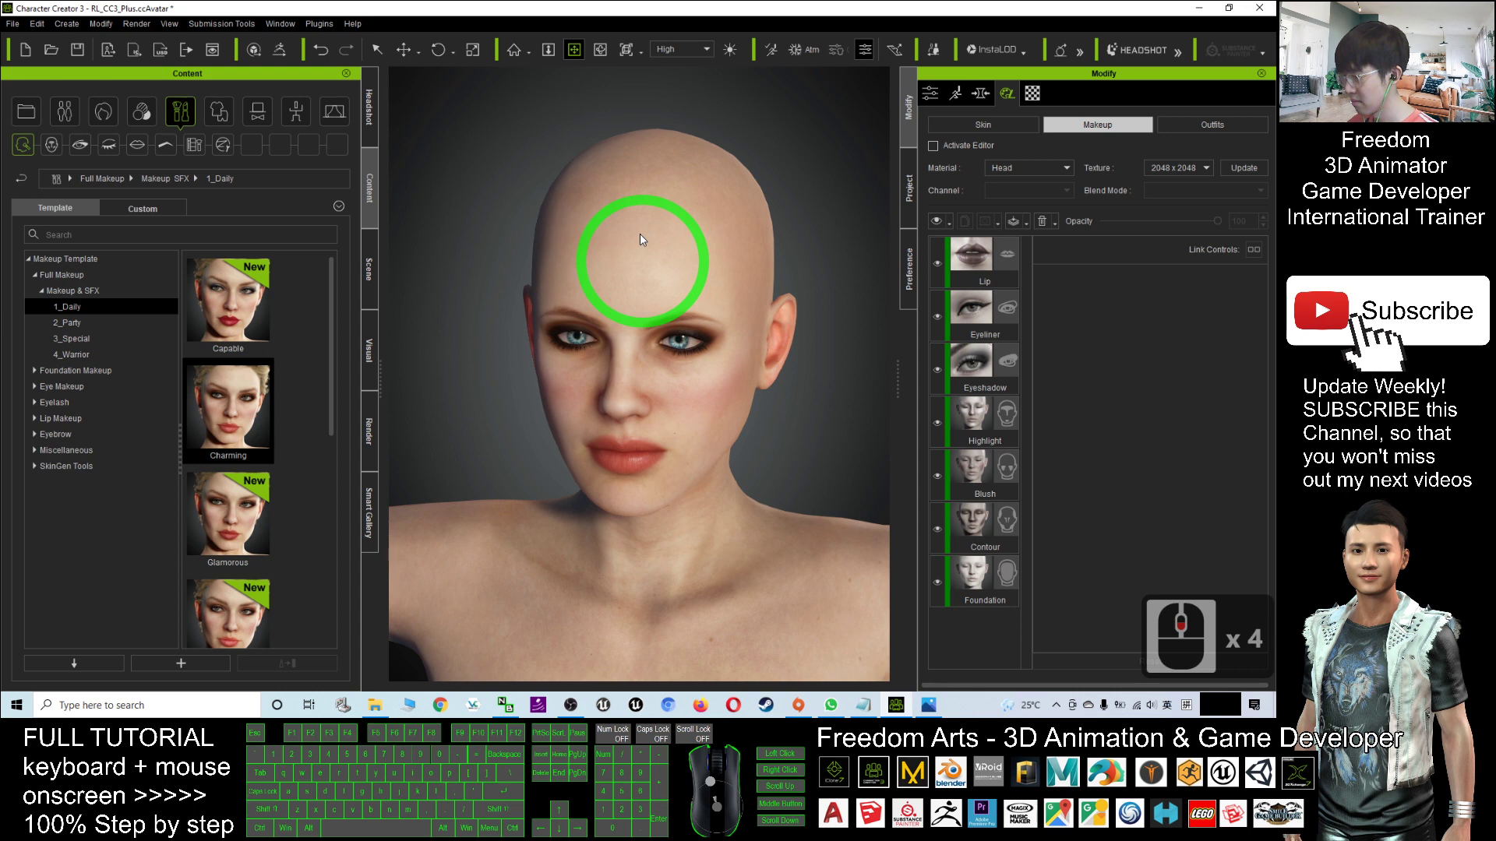
Step: Deselect the character, pan and orbit to frame her full body with hair and outfit, then restore the window to a smaller size
left_click(803, 341)
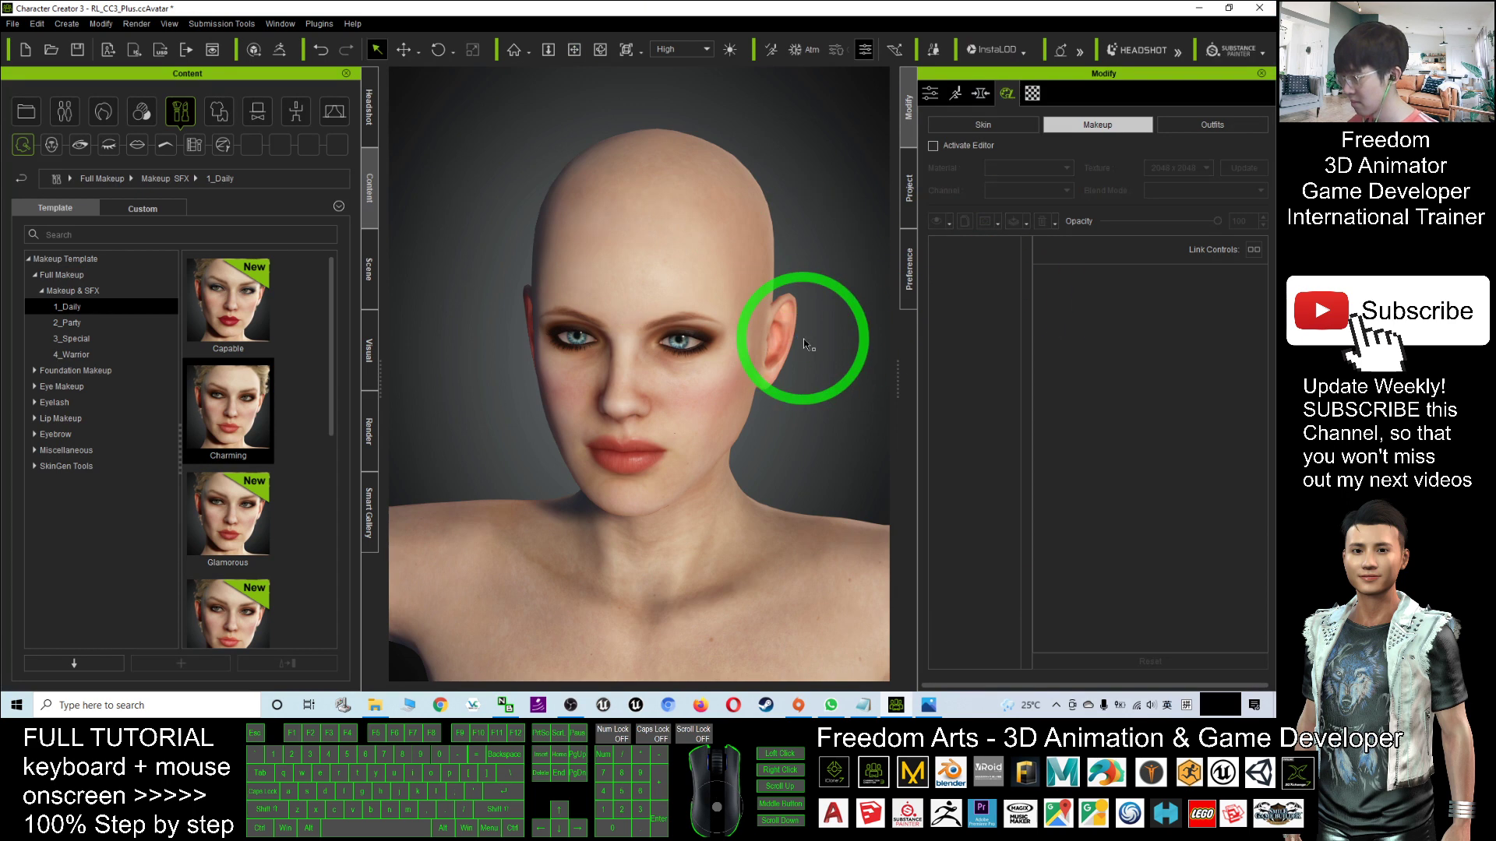
scroll(782, 470, "down", 4)
key("x")
left_click_drag(784, 461, 783, 431)
key("c")
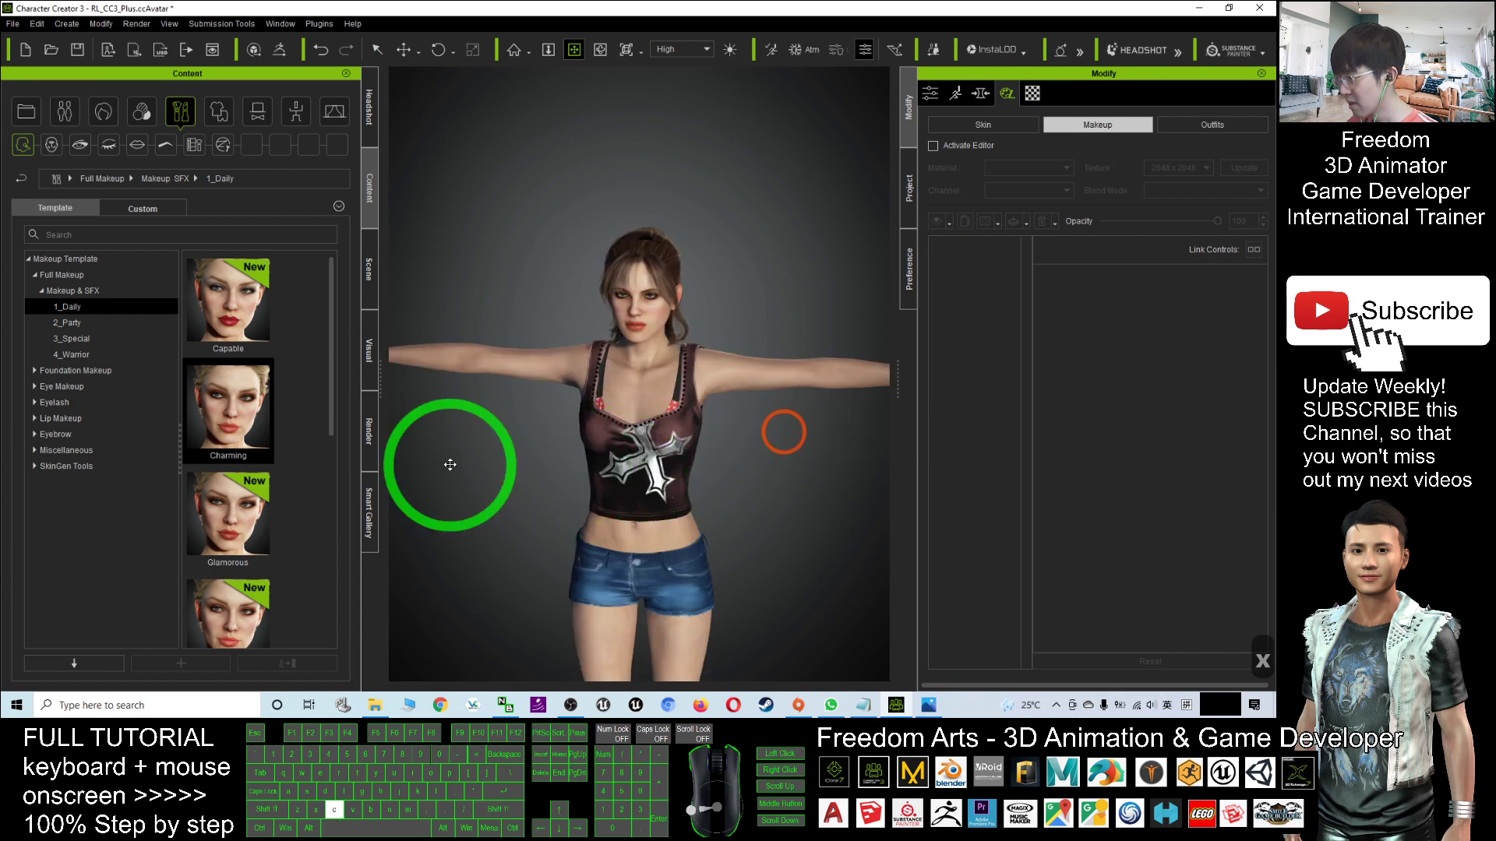
key("c")
left_click_drag(449, 465, 545, 394)
key("x")
key("x")
key("c")
key("x")
left_click_drag(744, 321, 745, 411)
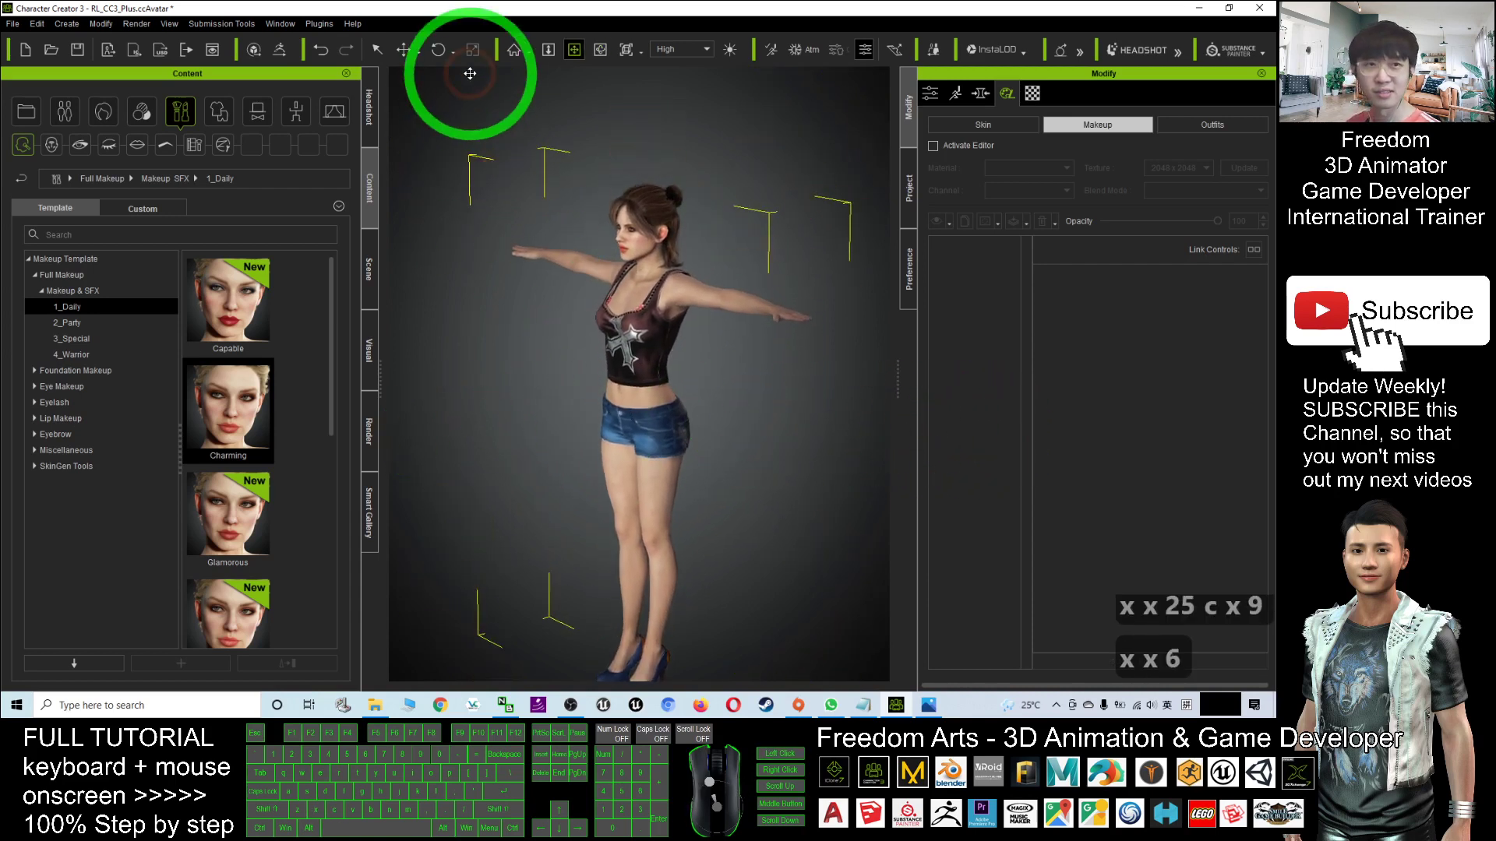
left_click_drag(561, 8, 726, 55)
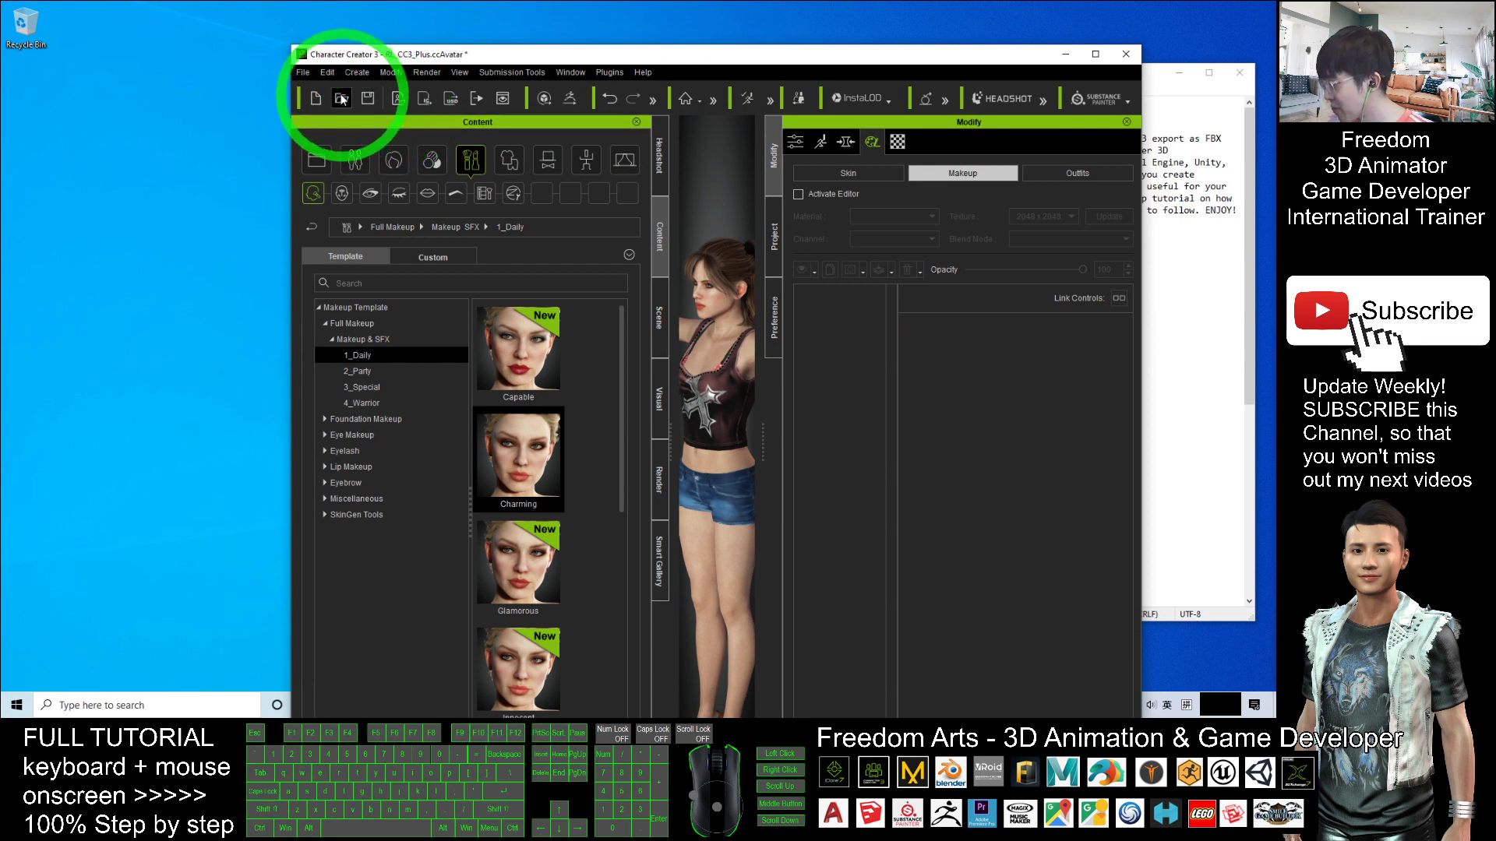
Step: Choose File > Export > FBX (Clothed Character)
left_click(302, 72)
left_click(354, 197)
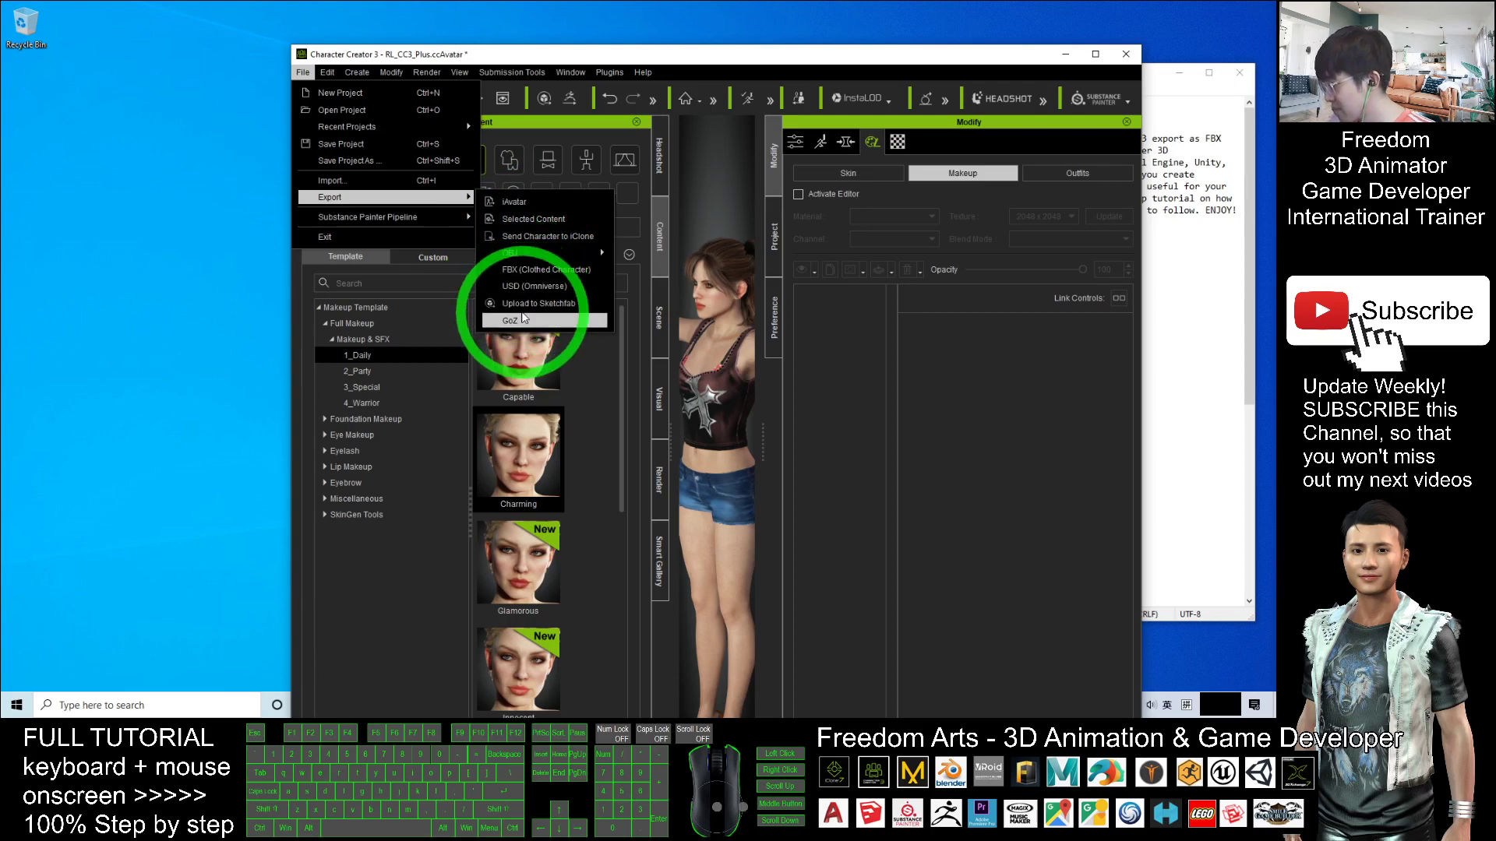
left_click(542, 271)
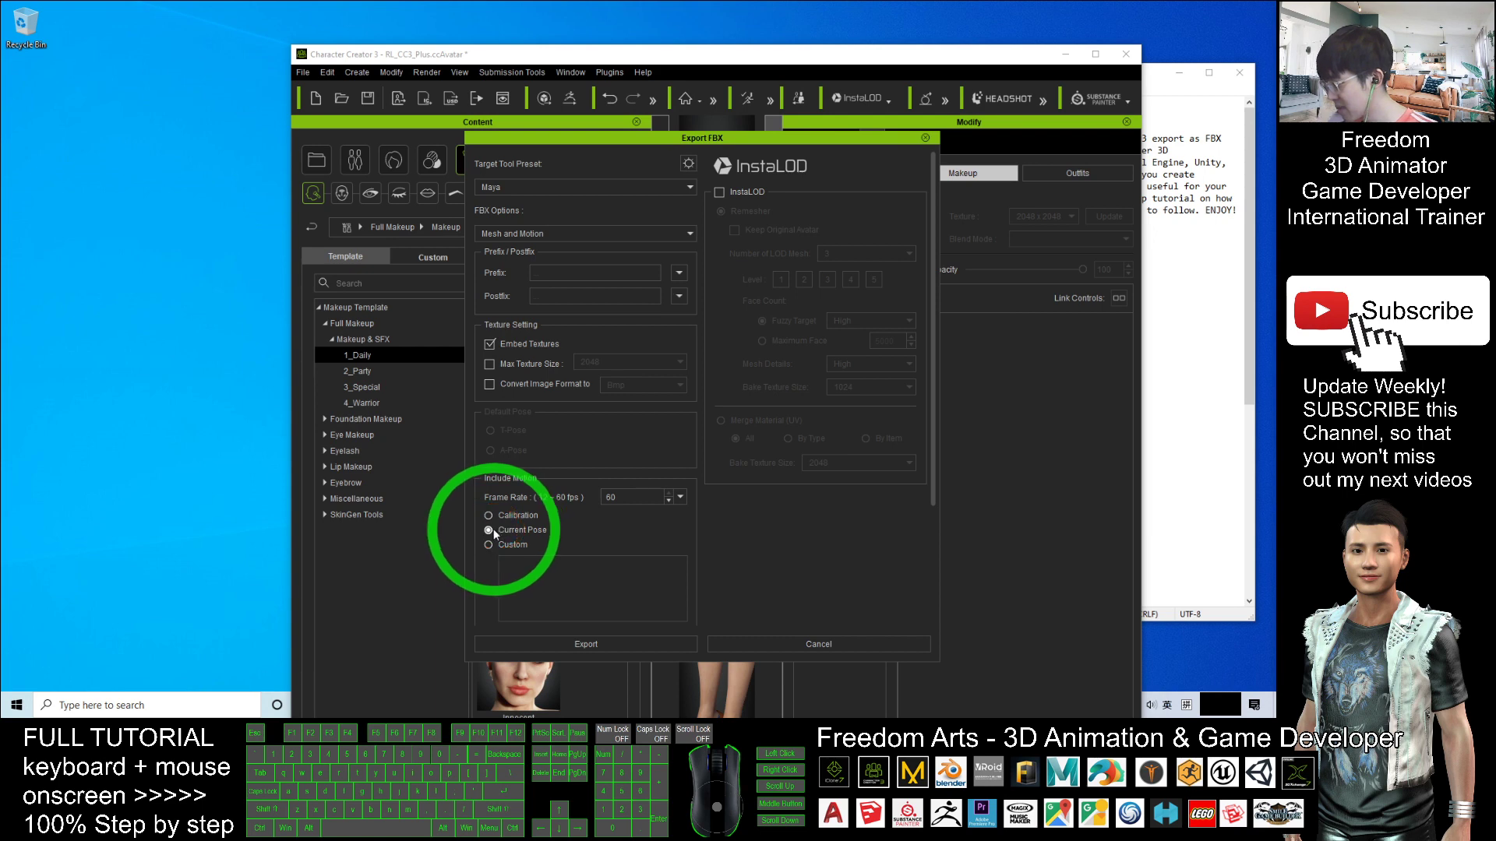
Step: Keep Maya as the Target Tool Preset and start the FBX export
left_click(514, 190)
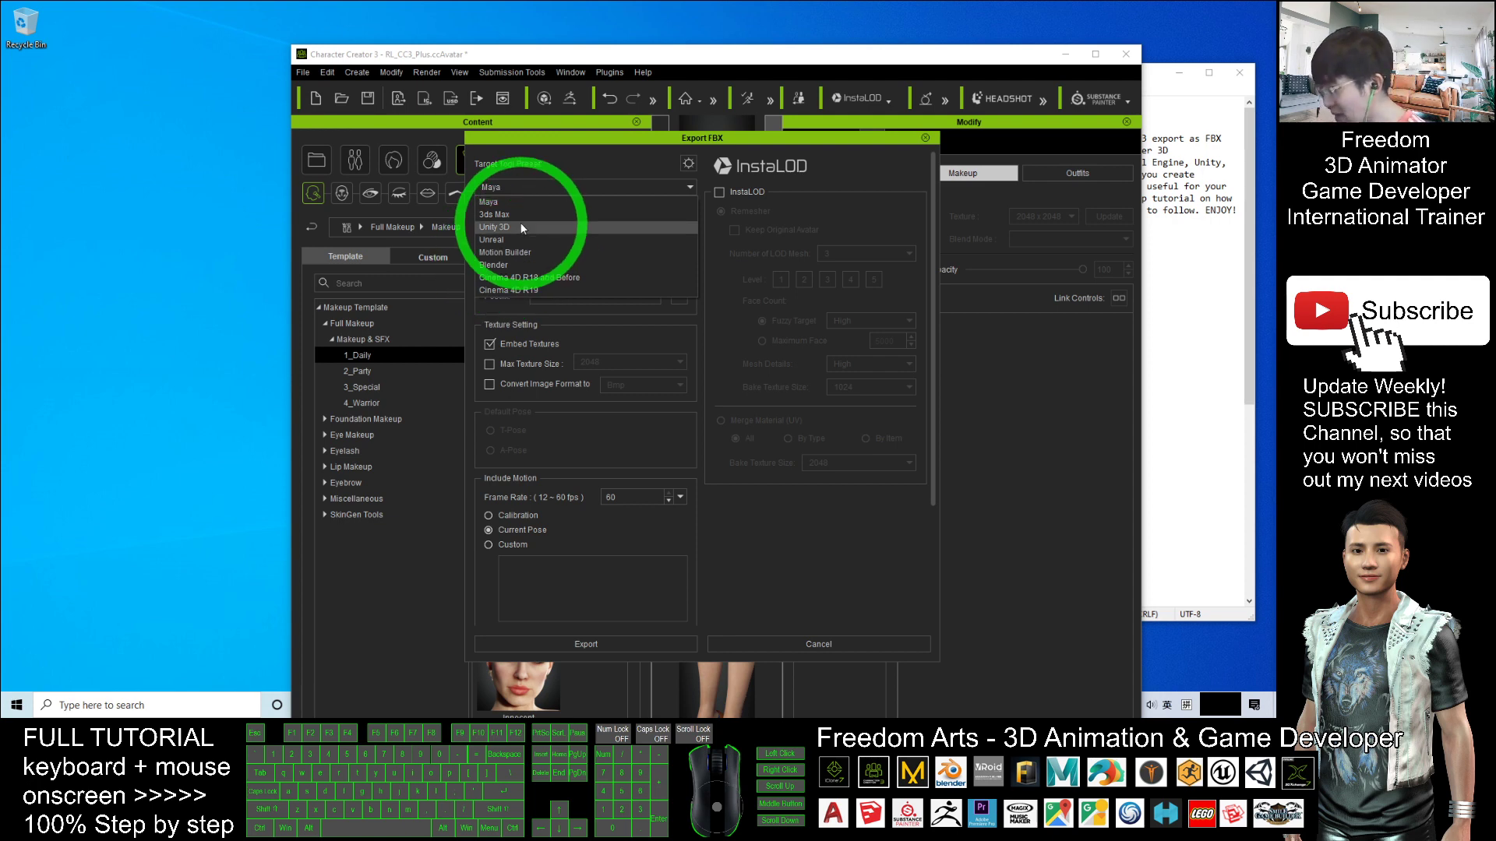
left_click(507, 201)
left_click(514, 187)
left_click(507, 201)
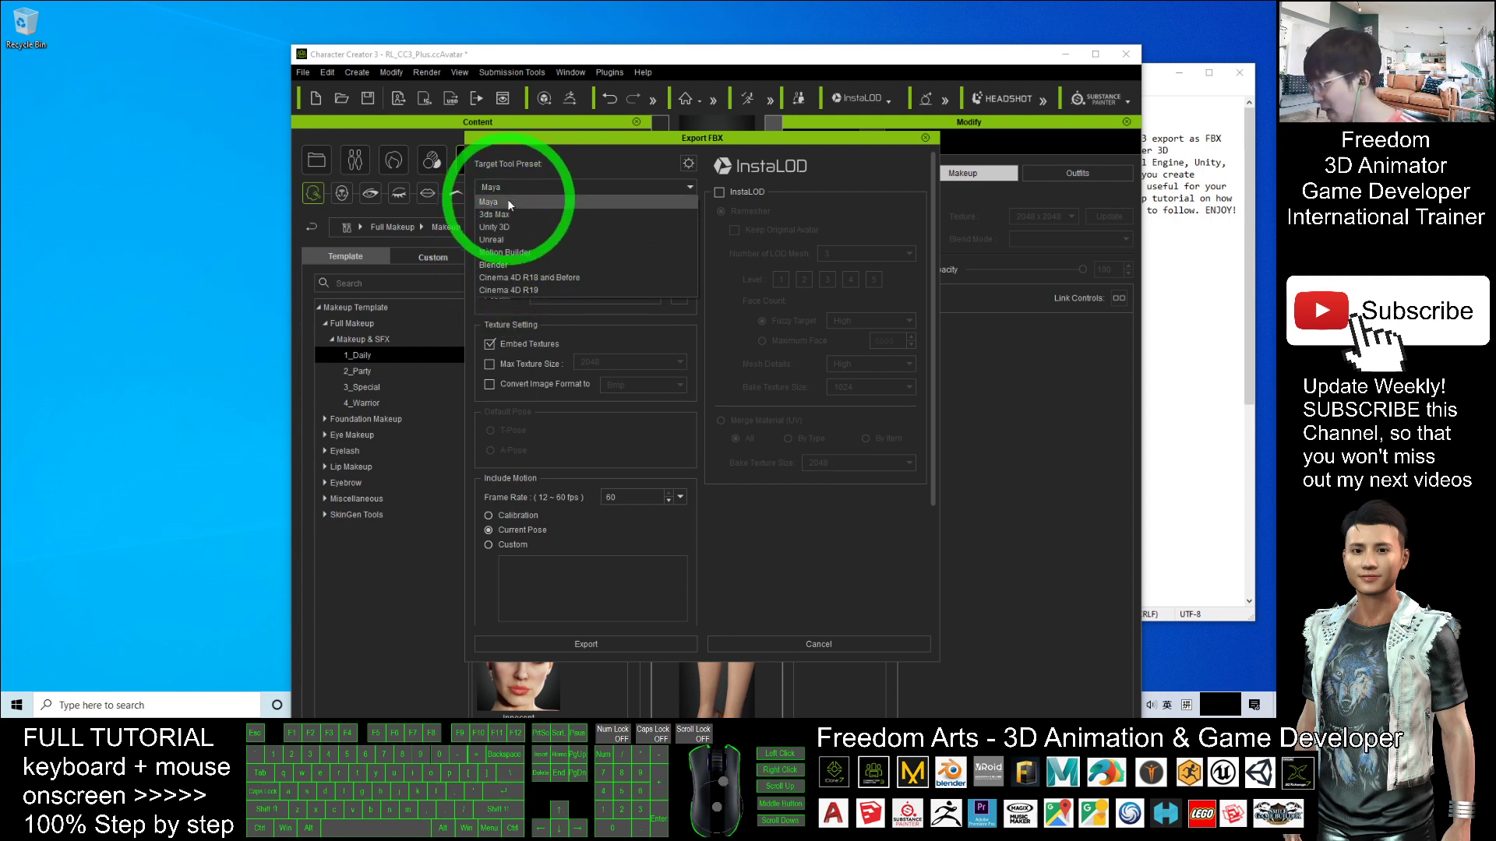
left_click(514, 190)
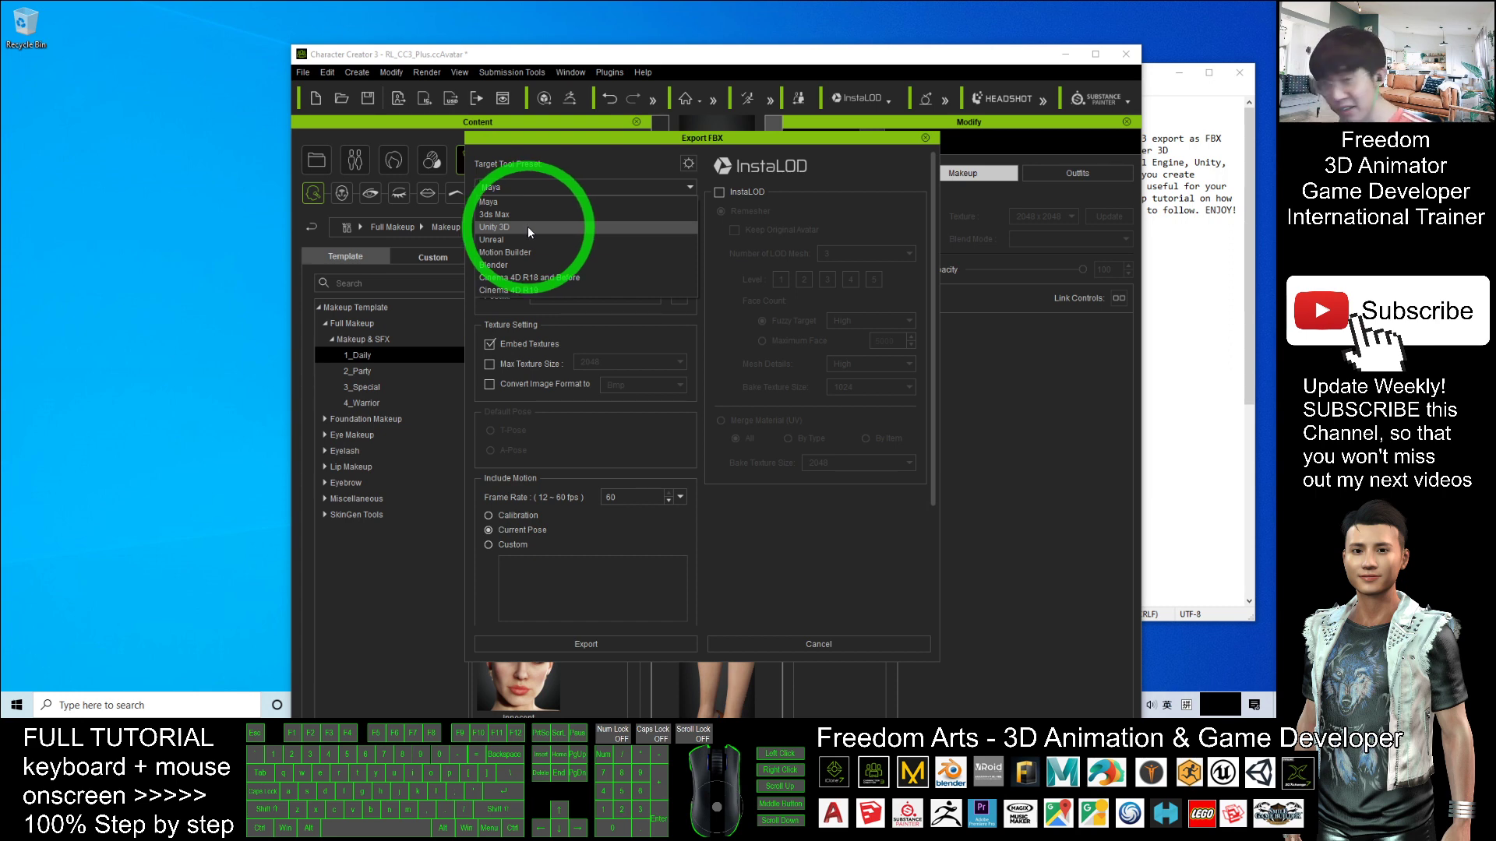
left_click(497, 201)
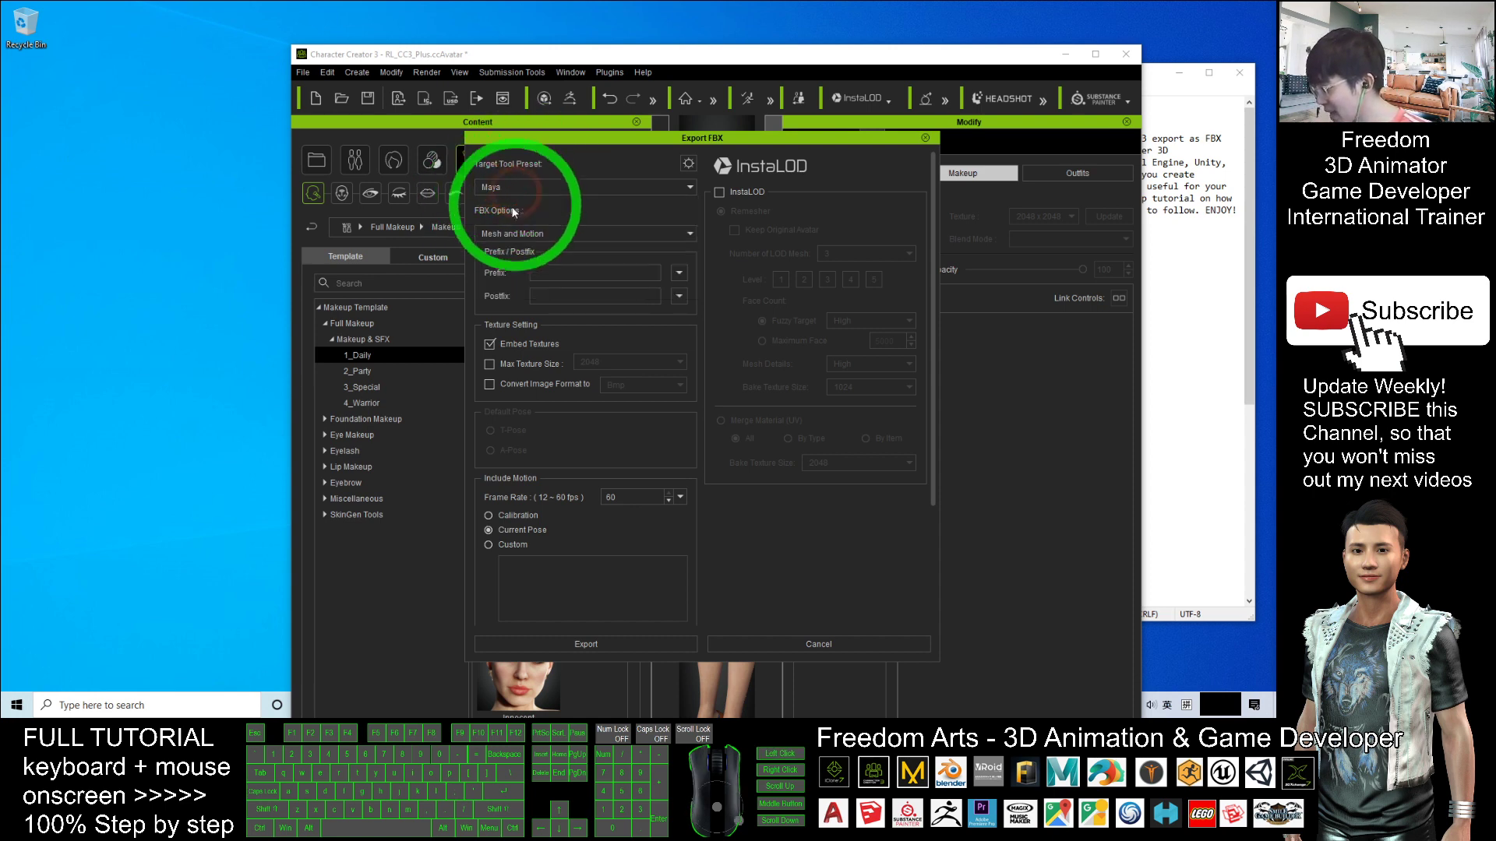
left_click_drag(632, 147, 574, 122)
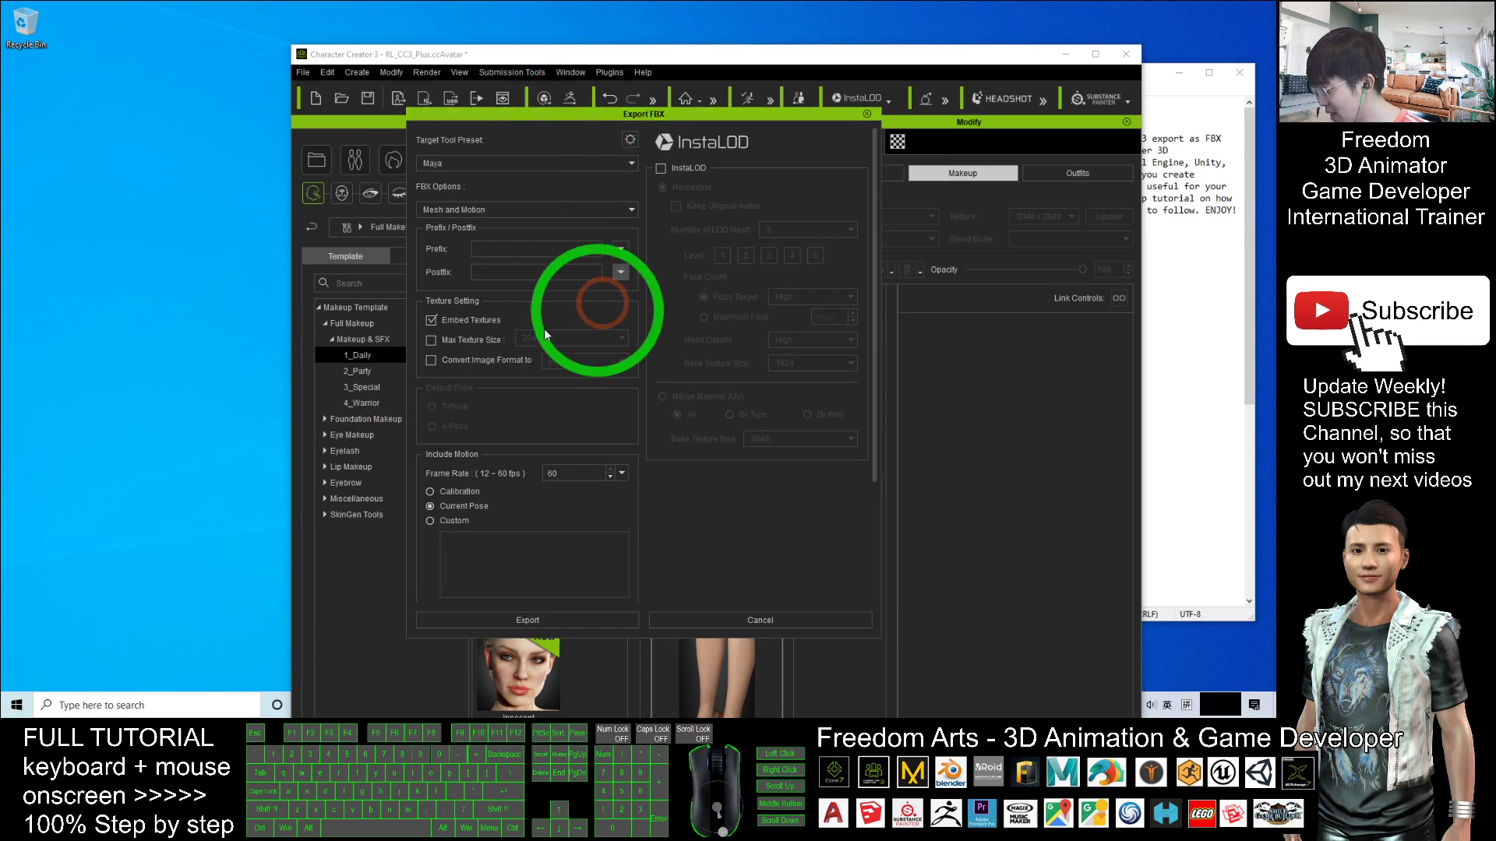
left_click(502, 617)
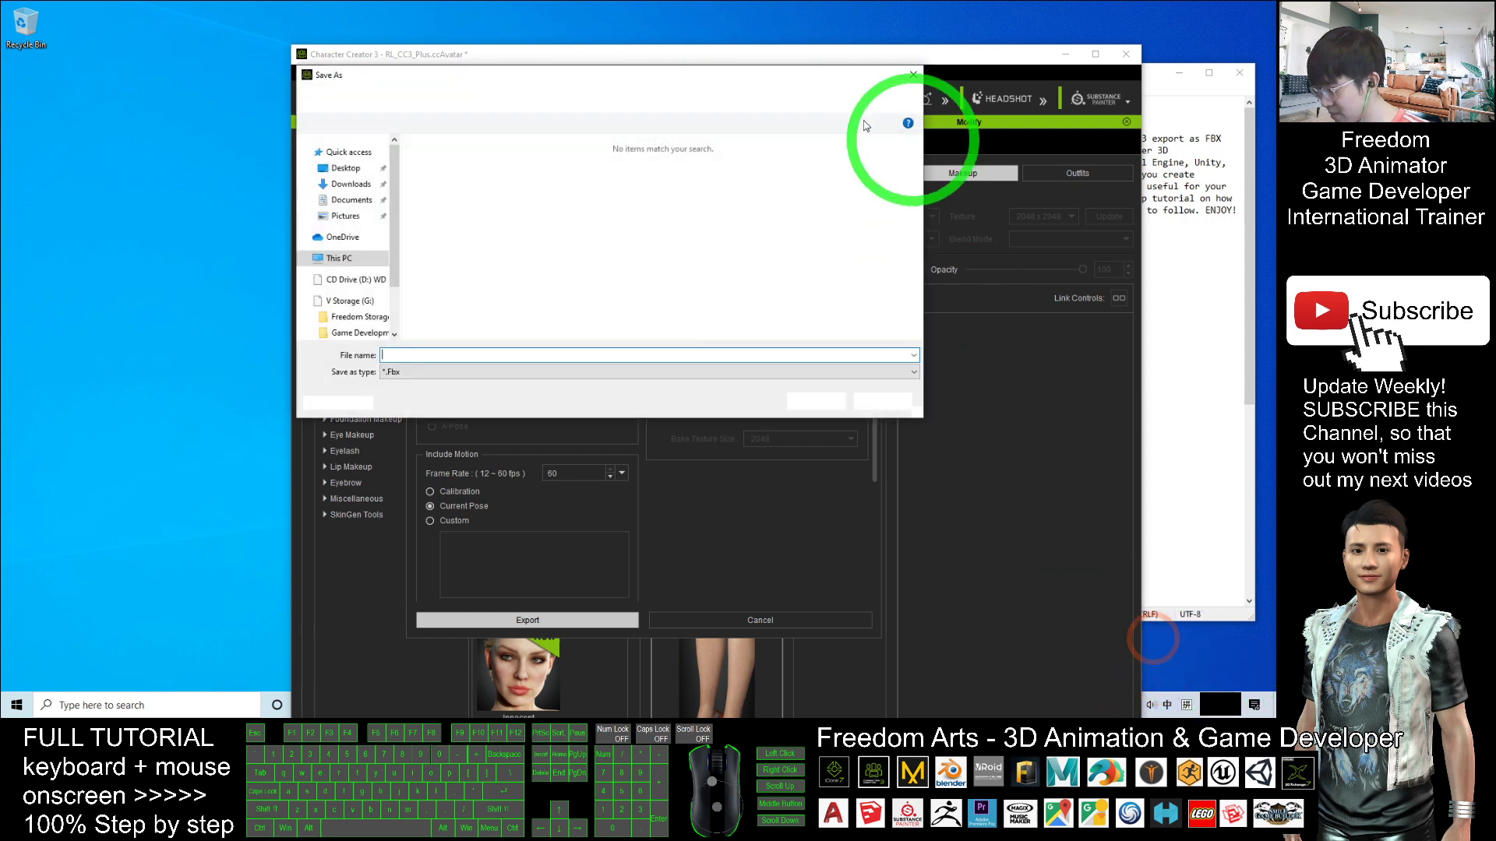
Step: Save the FBX export as GirlDemo01 on the Desktop and wait for it to finish
left_click(347, 170)
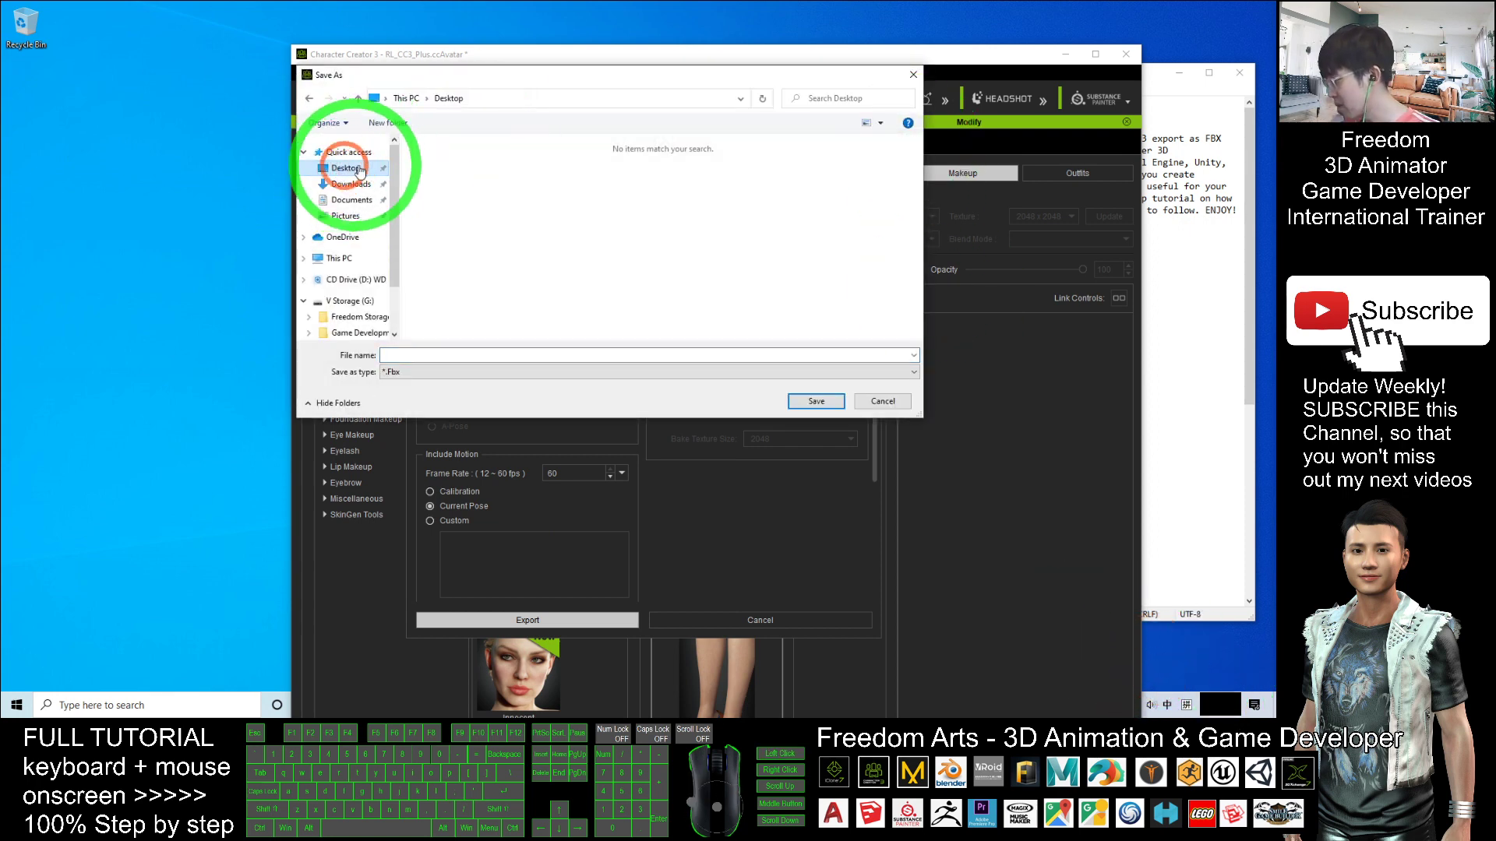
left_click(431, 356)
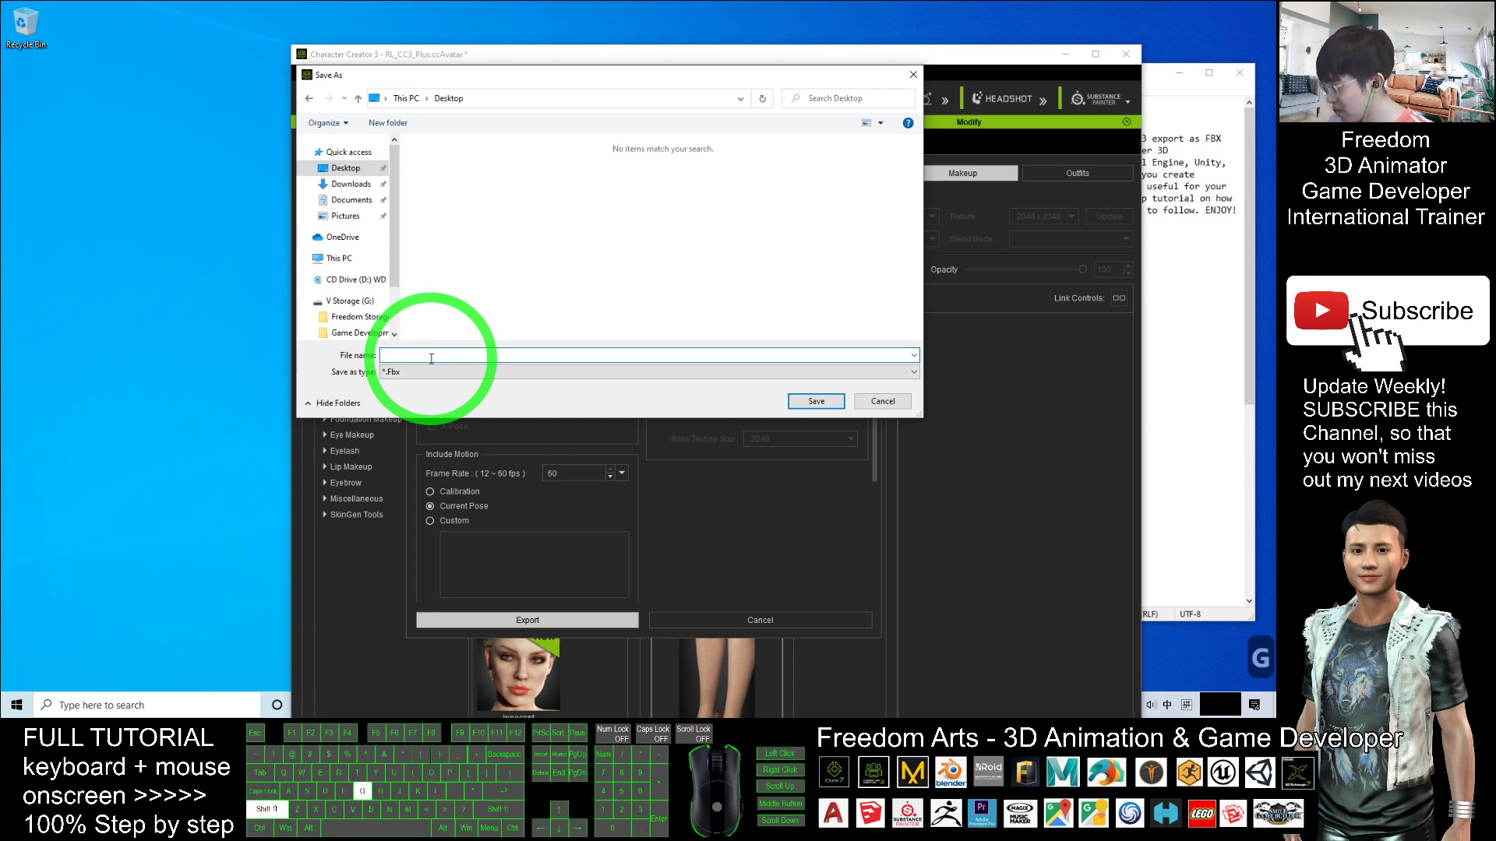
type("GirlDemo01")
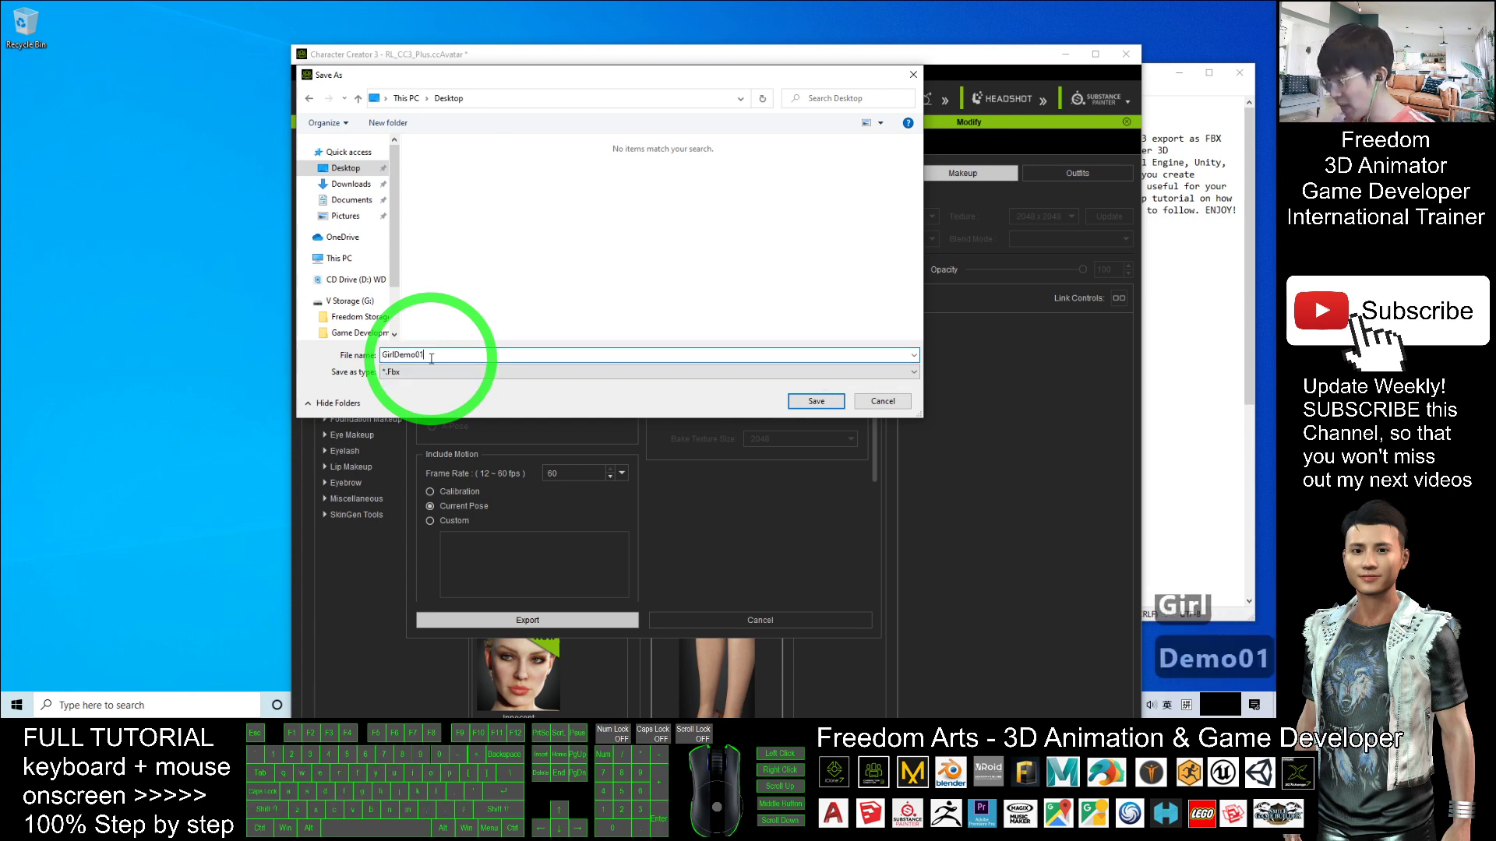
left_click(952, 395)
left_click(832, 400)
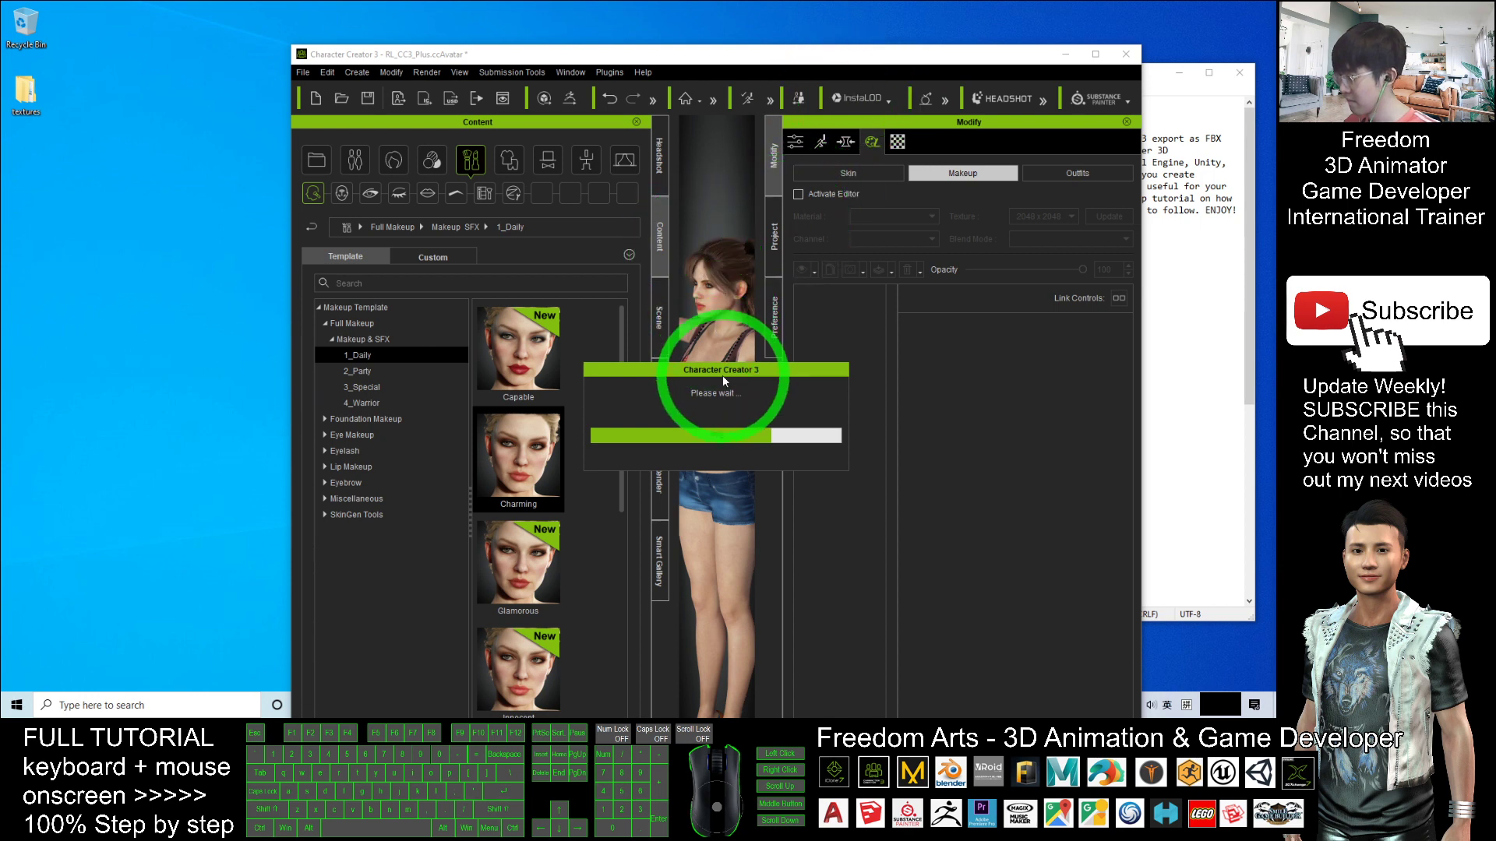
left_click(732, 394)
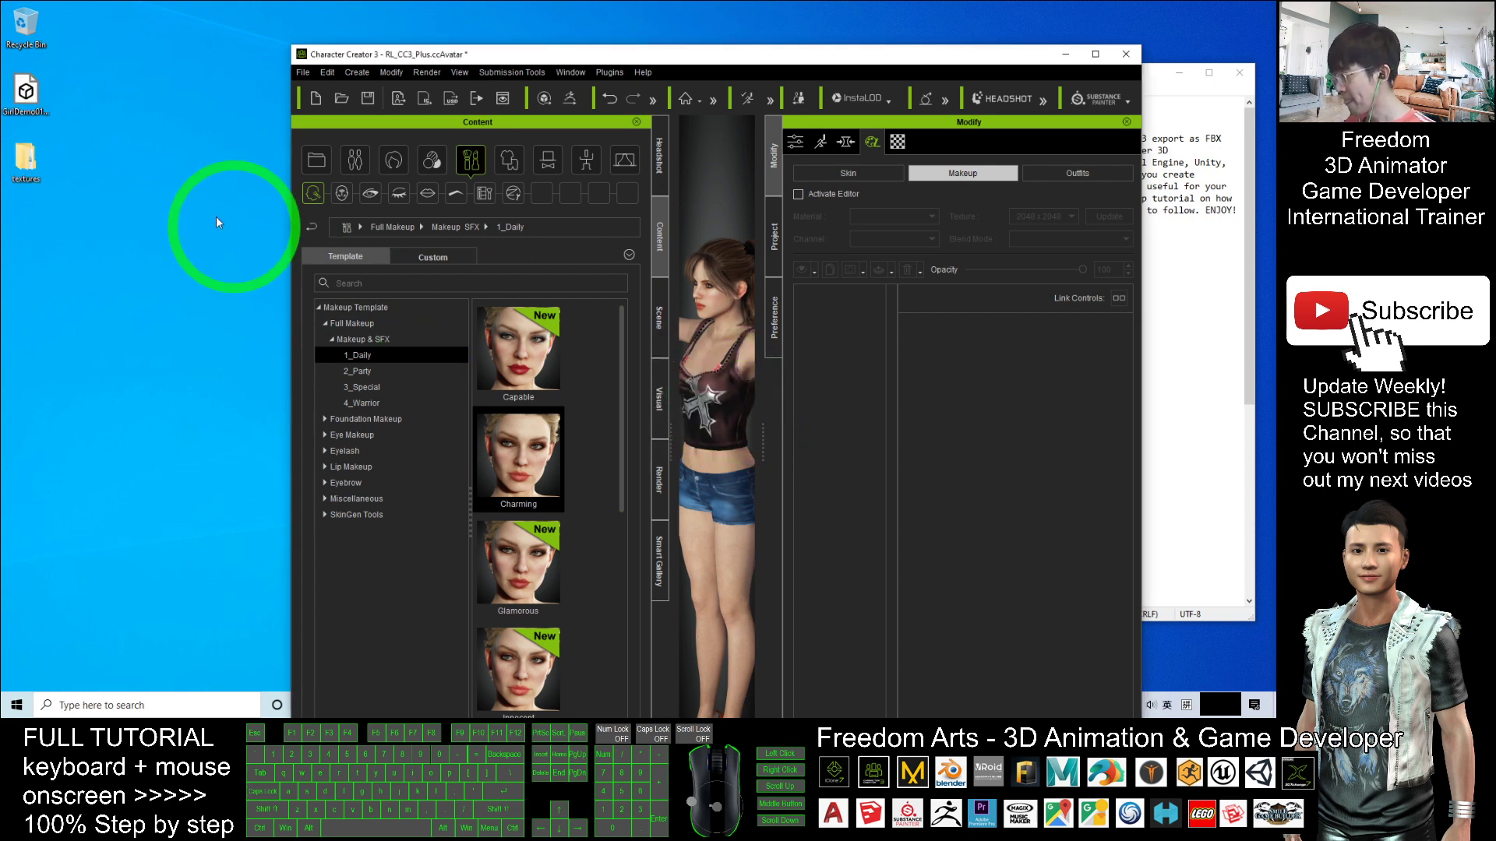
Step: Select the exported GirlDemo01.Fbx on the desktop, then maximize Character Creator
left_click(32, 128)
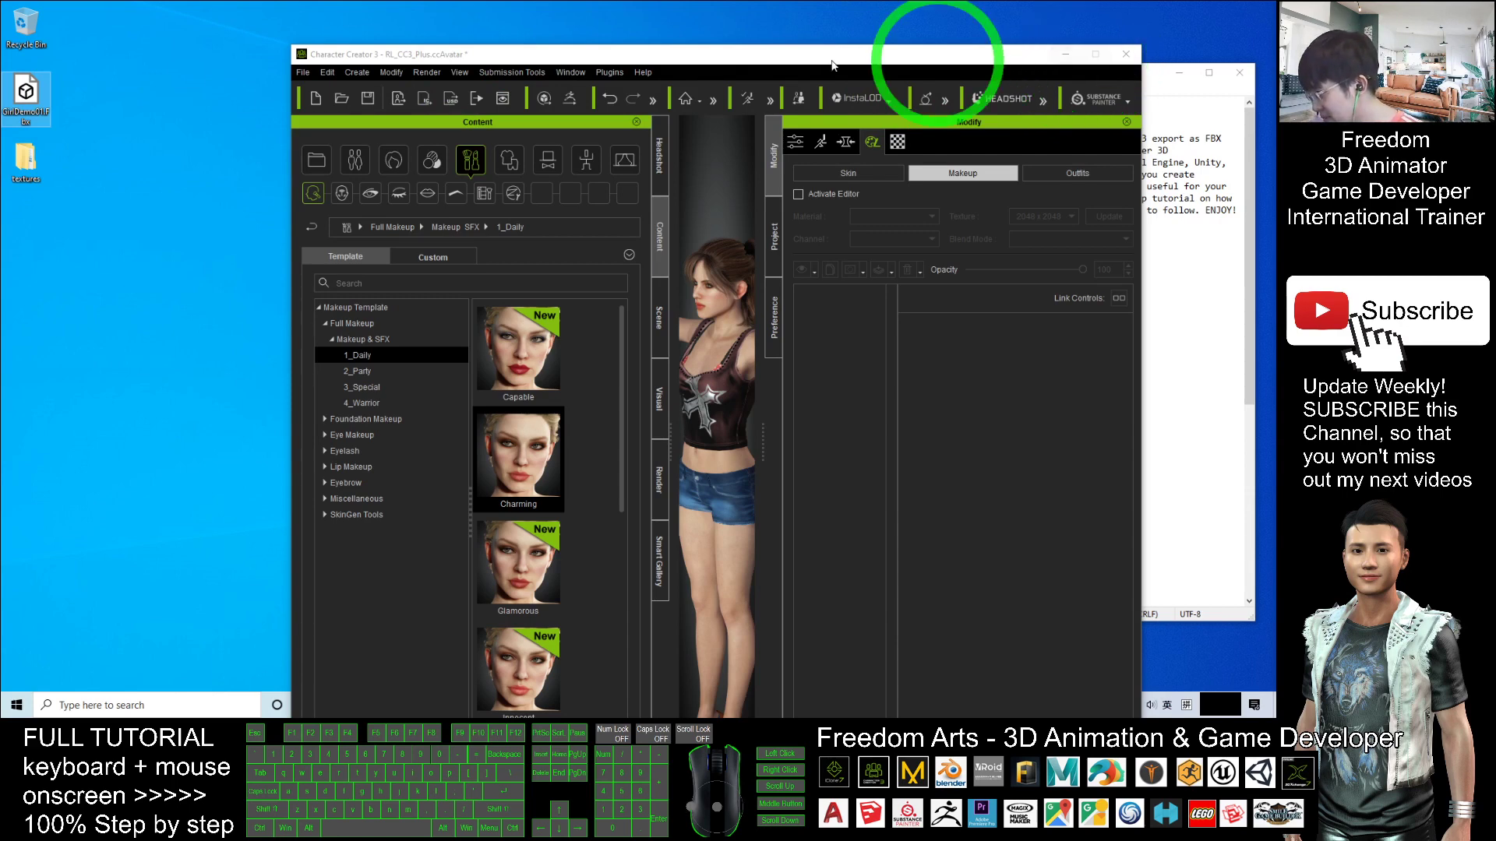
left_click(32, 100)
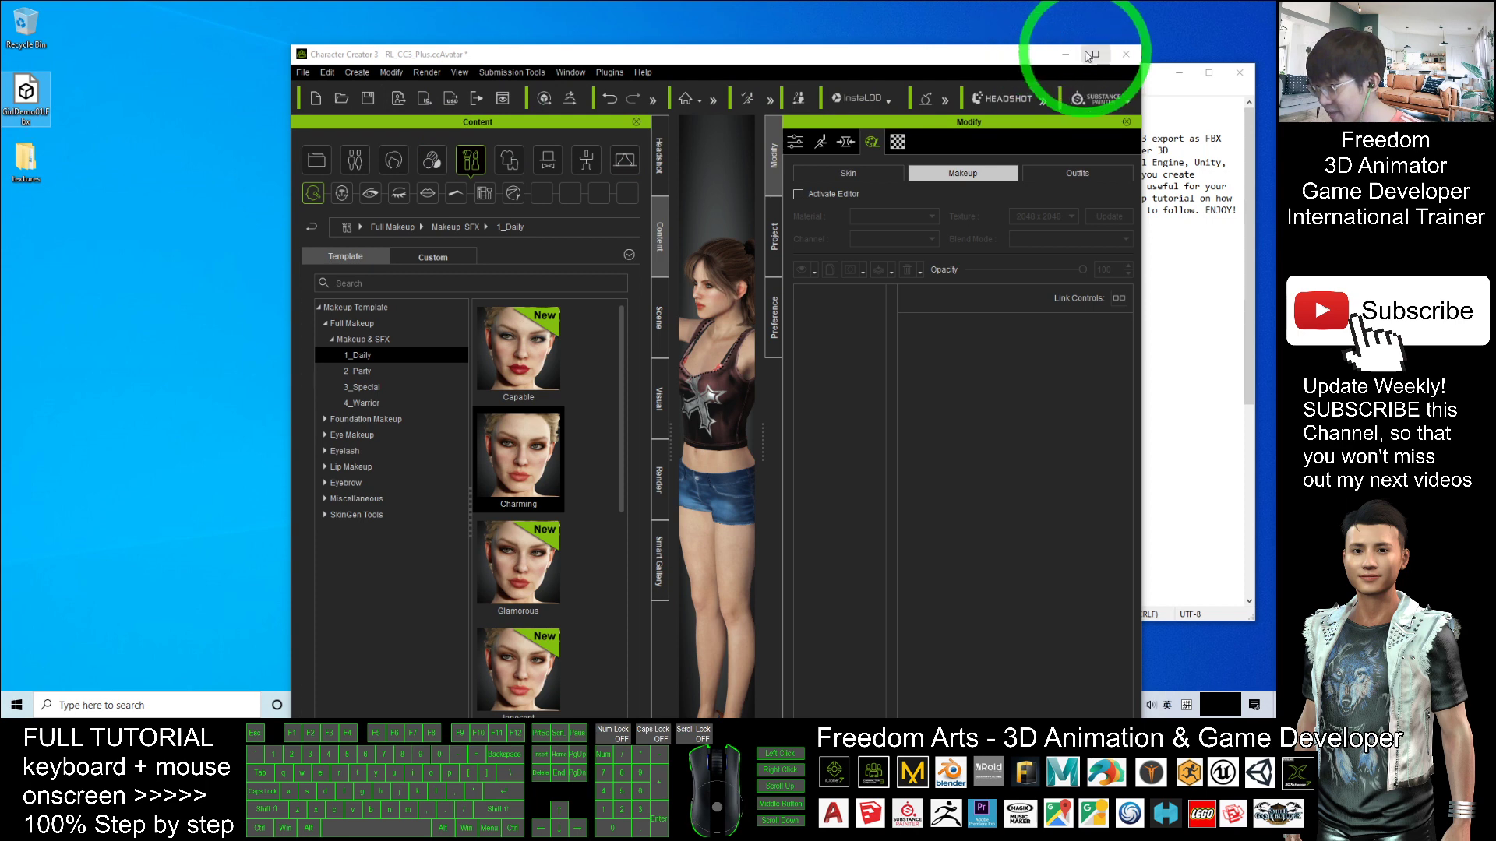
left_click(1095, 54)
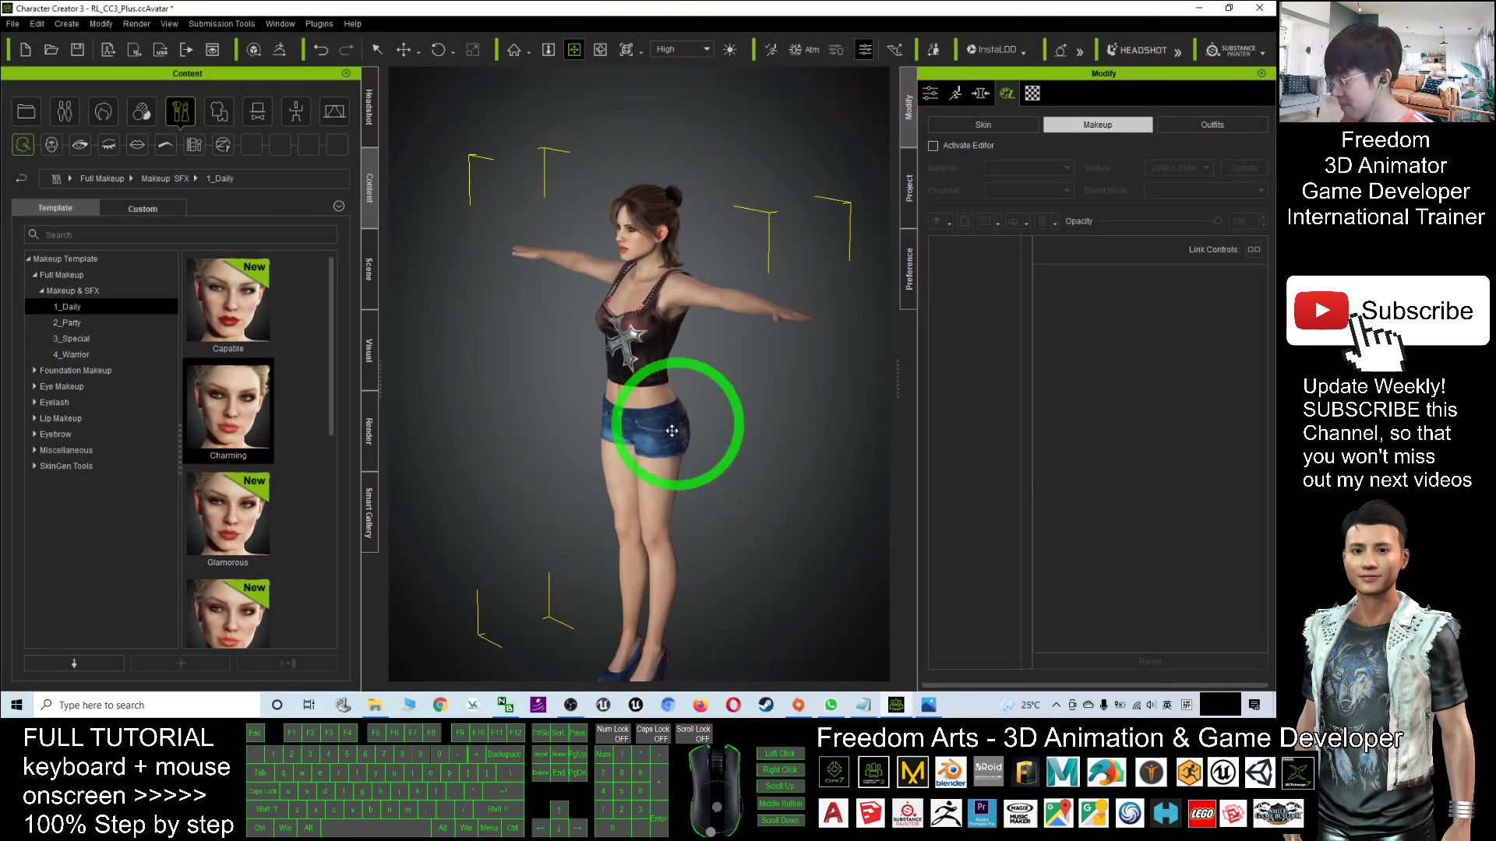
Step: View the full-body character from the front and at an angle, then restore the window size
left_click(696, 325)
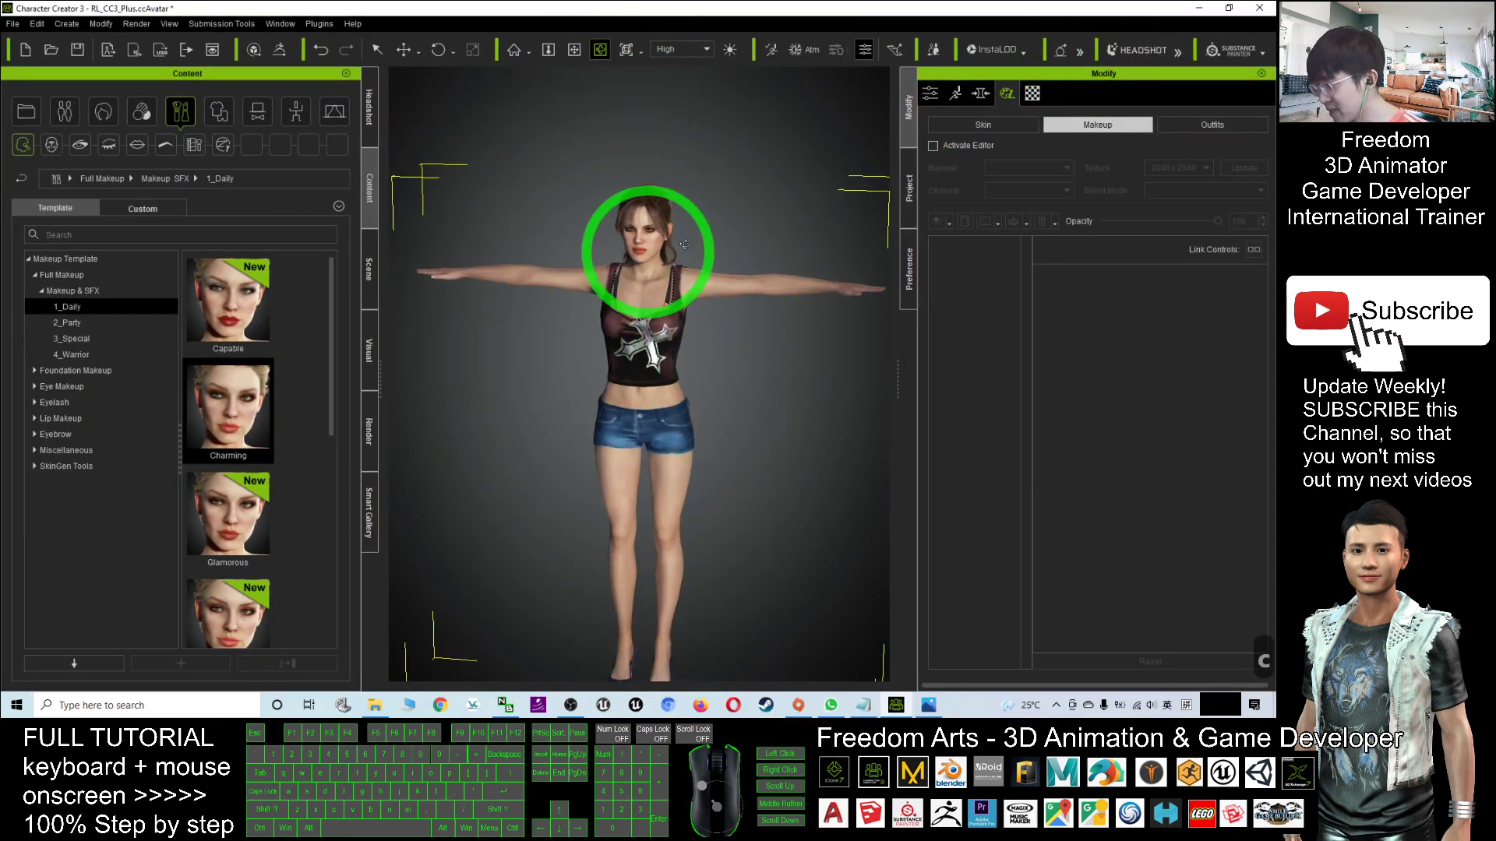
left_click_drag(738, 440, 761, 367)
left_click_drag(757, 468, 682, 452)
left_click_drag(318, 7, 732, 103)
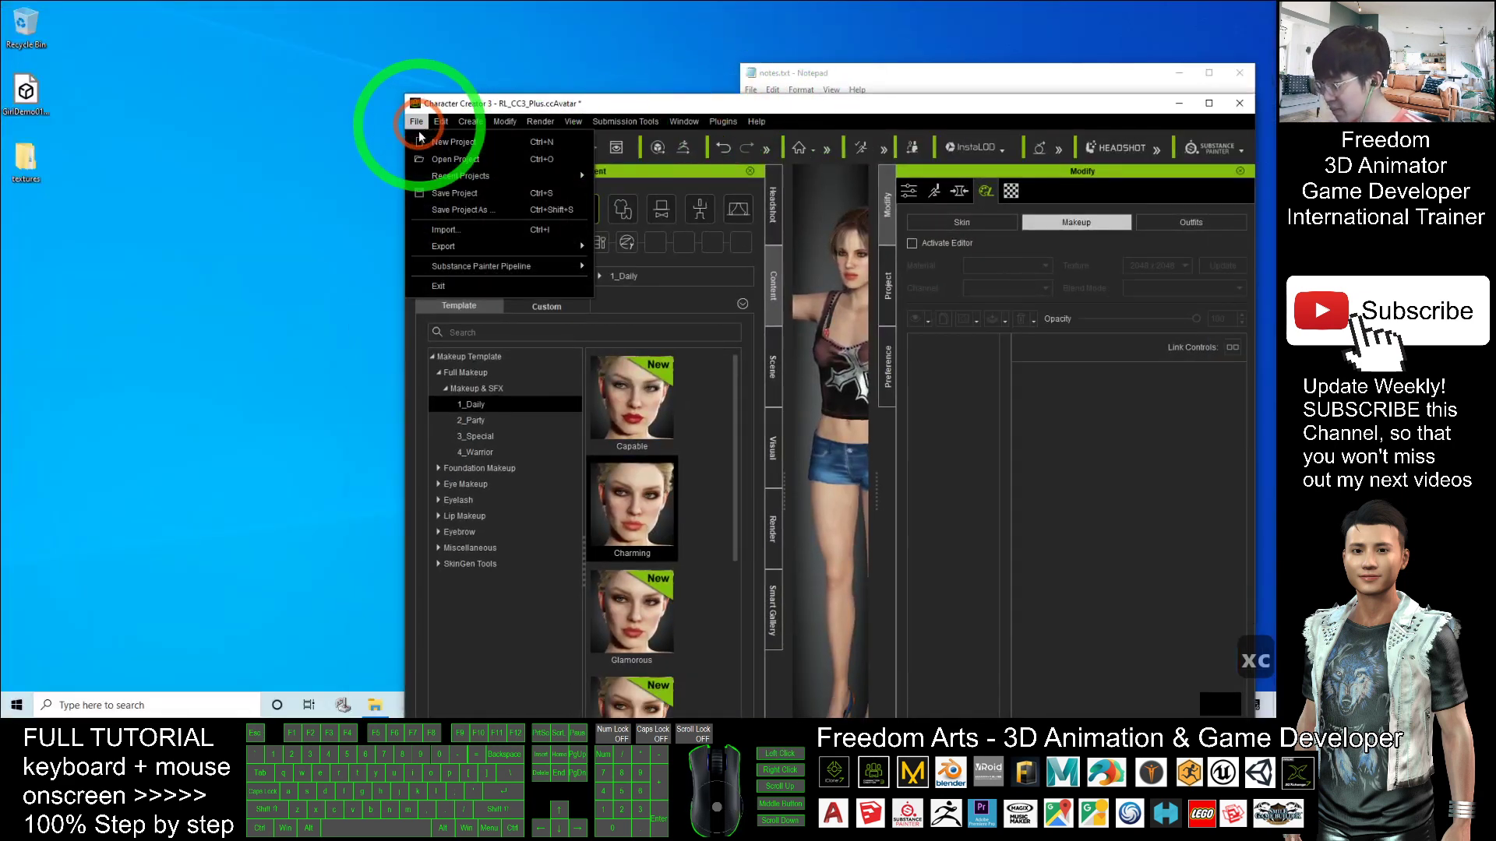
Step: Use Save Project As to save the character on the Desktop as girldemo01
left_click(468, 211)
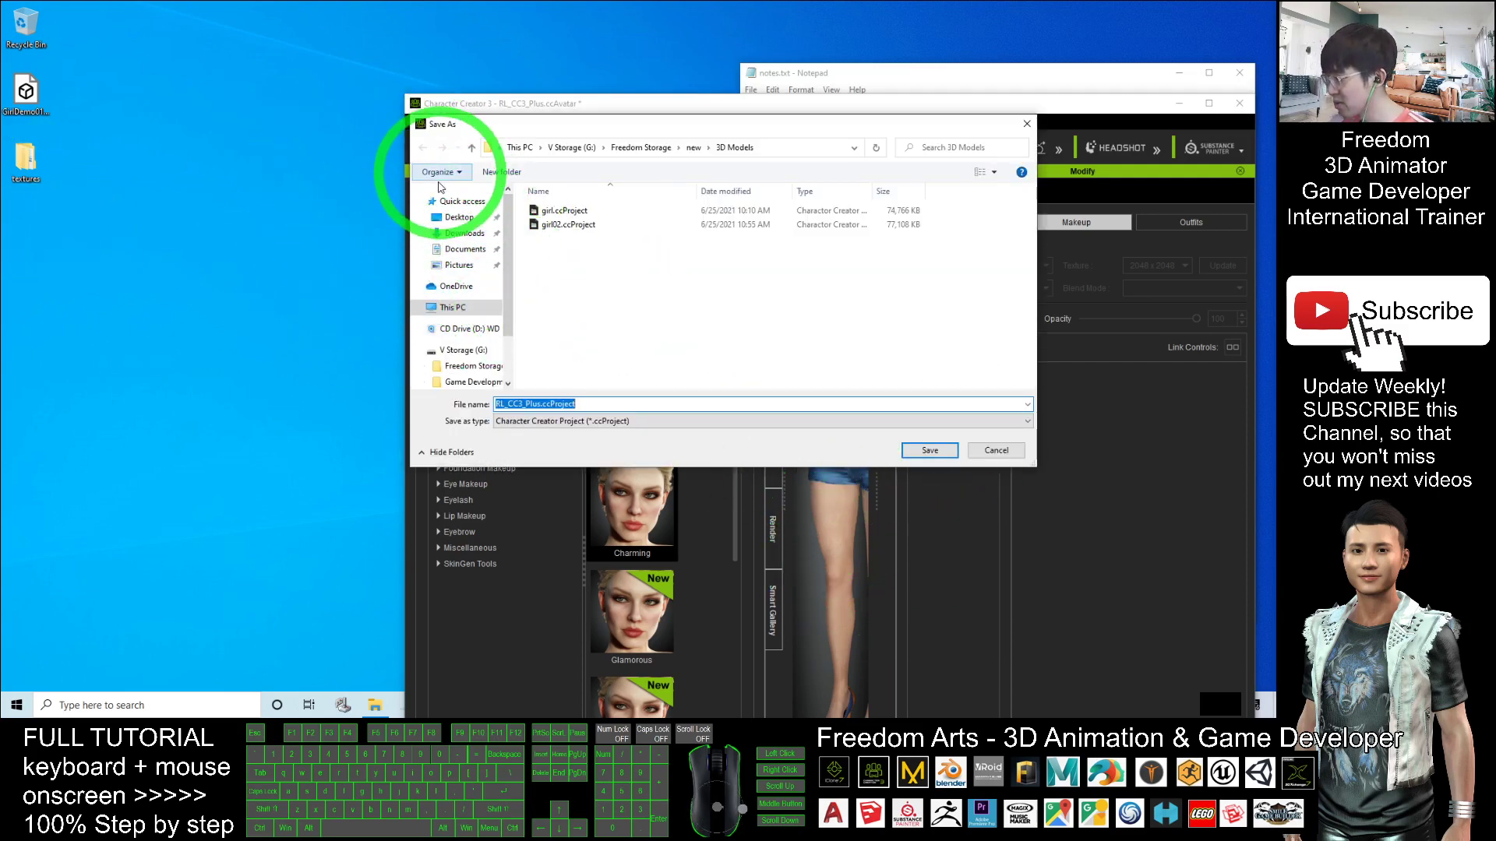
left_click(463, 220)
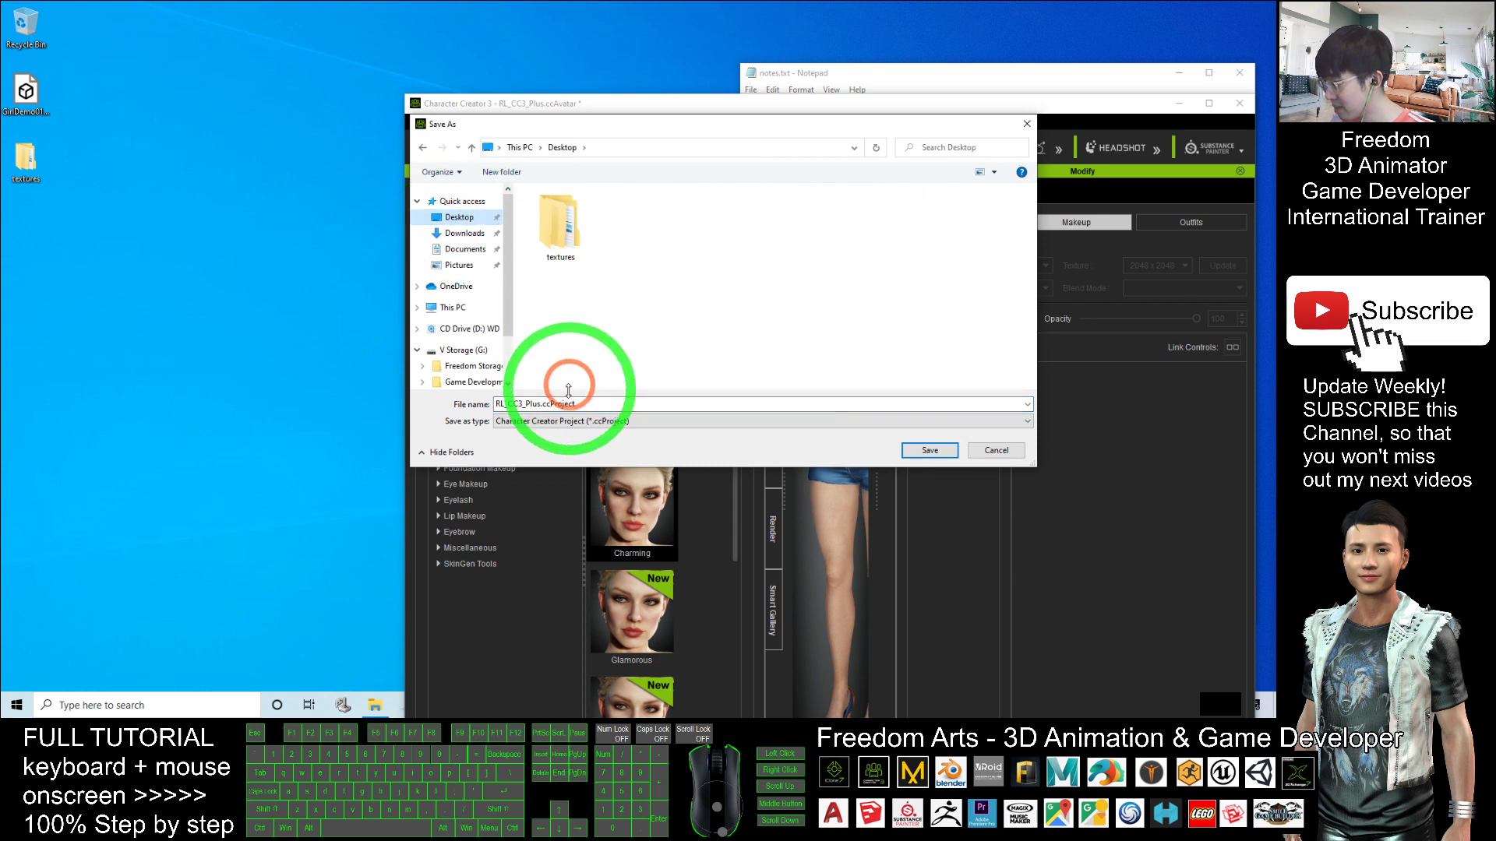
left_click(598, 403)
type("girl")
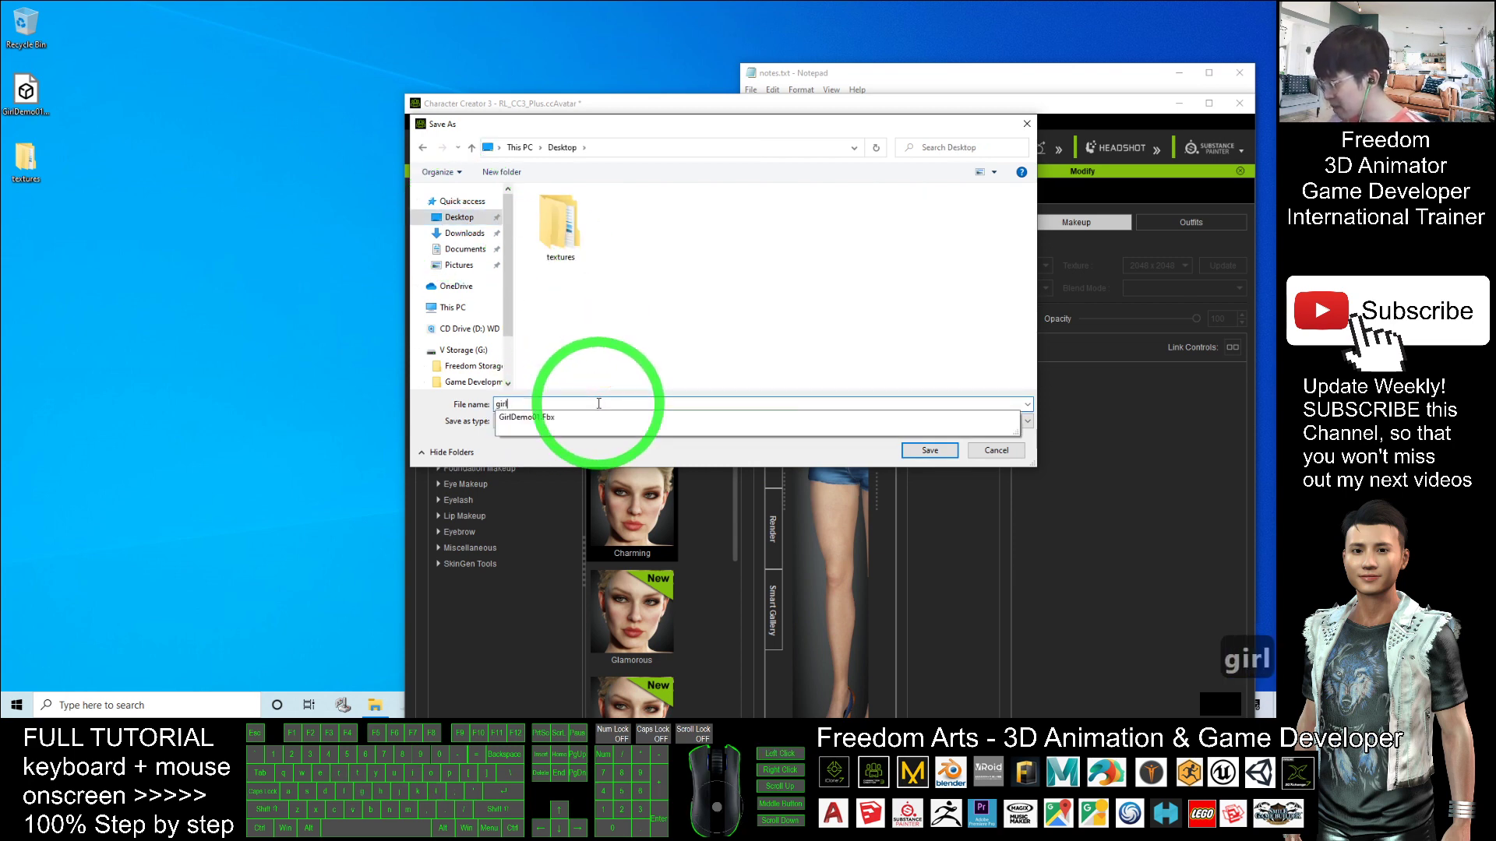
type("demo0")
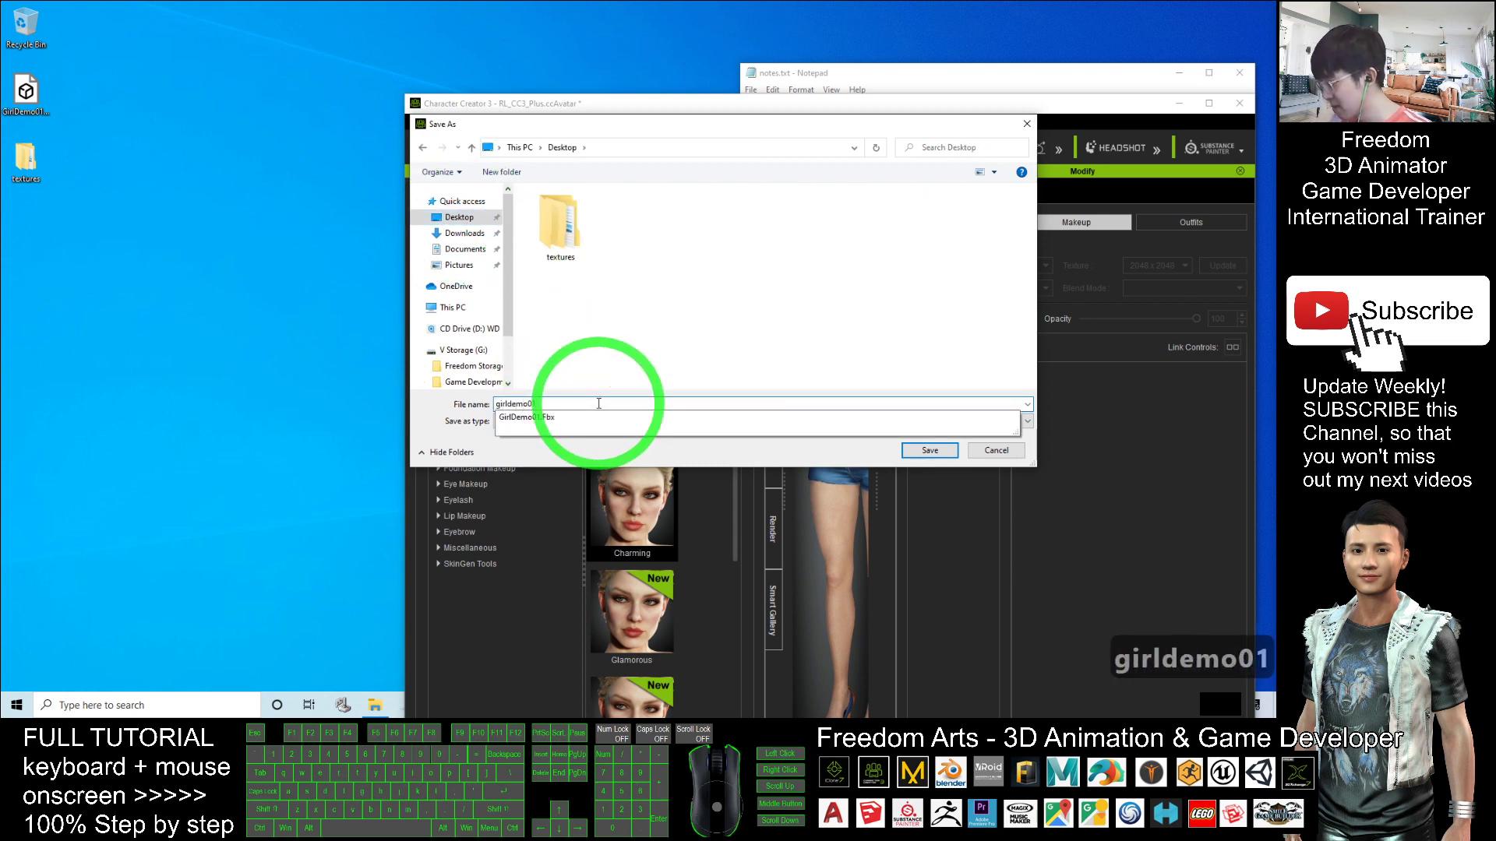
type("1")
left_click(614, 425)
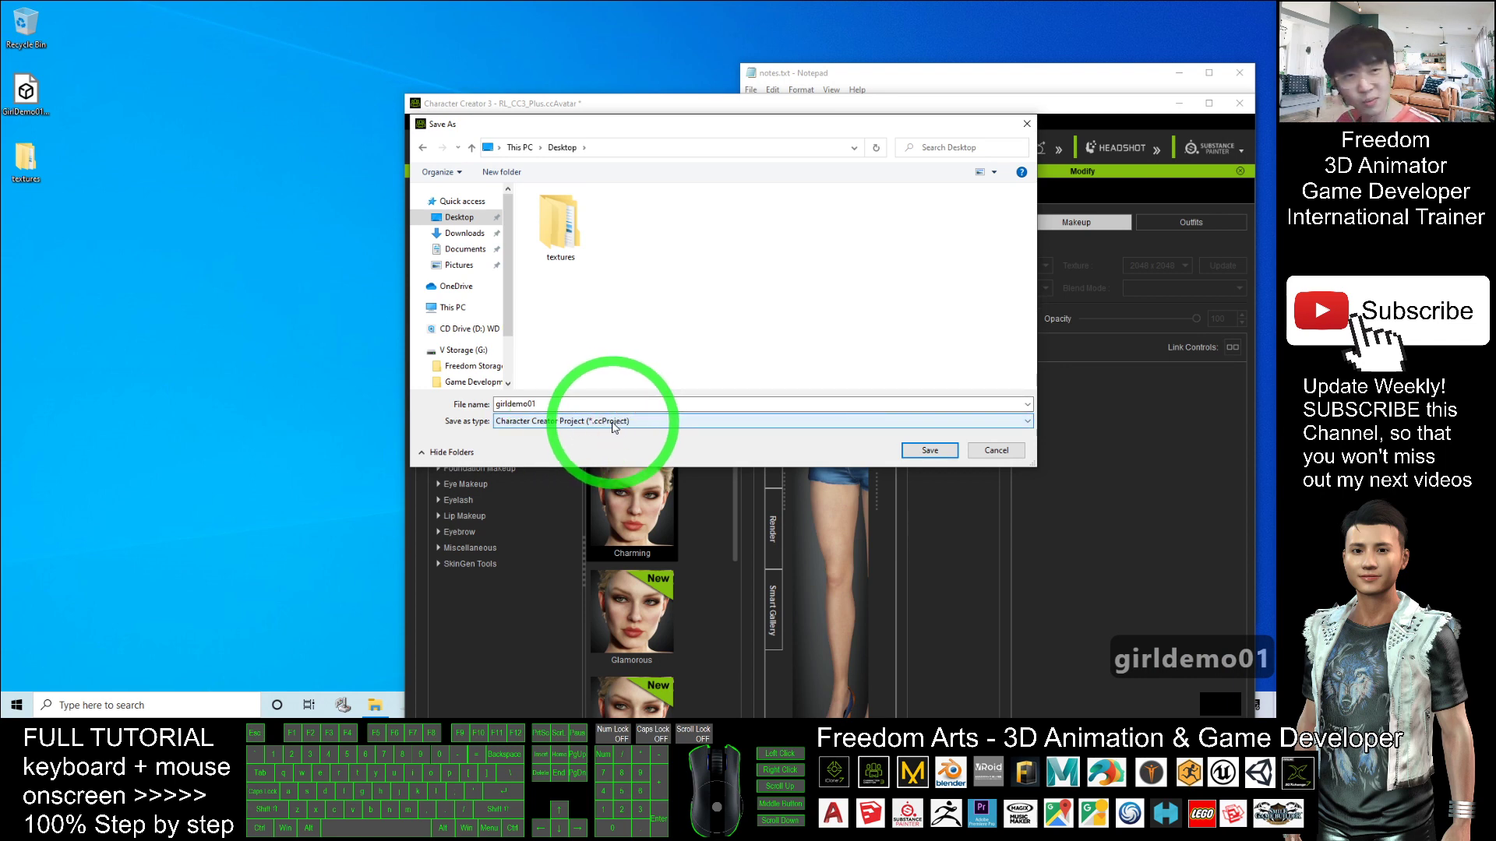
left_click(952, 452)
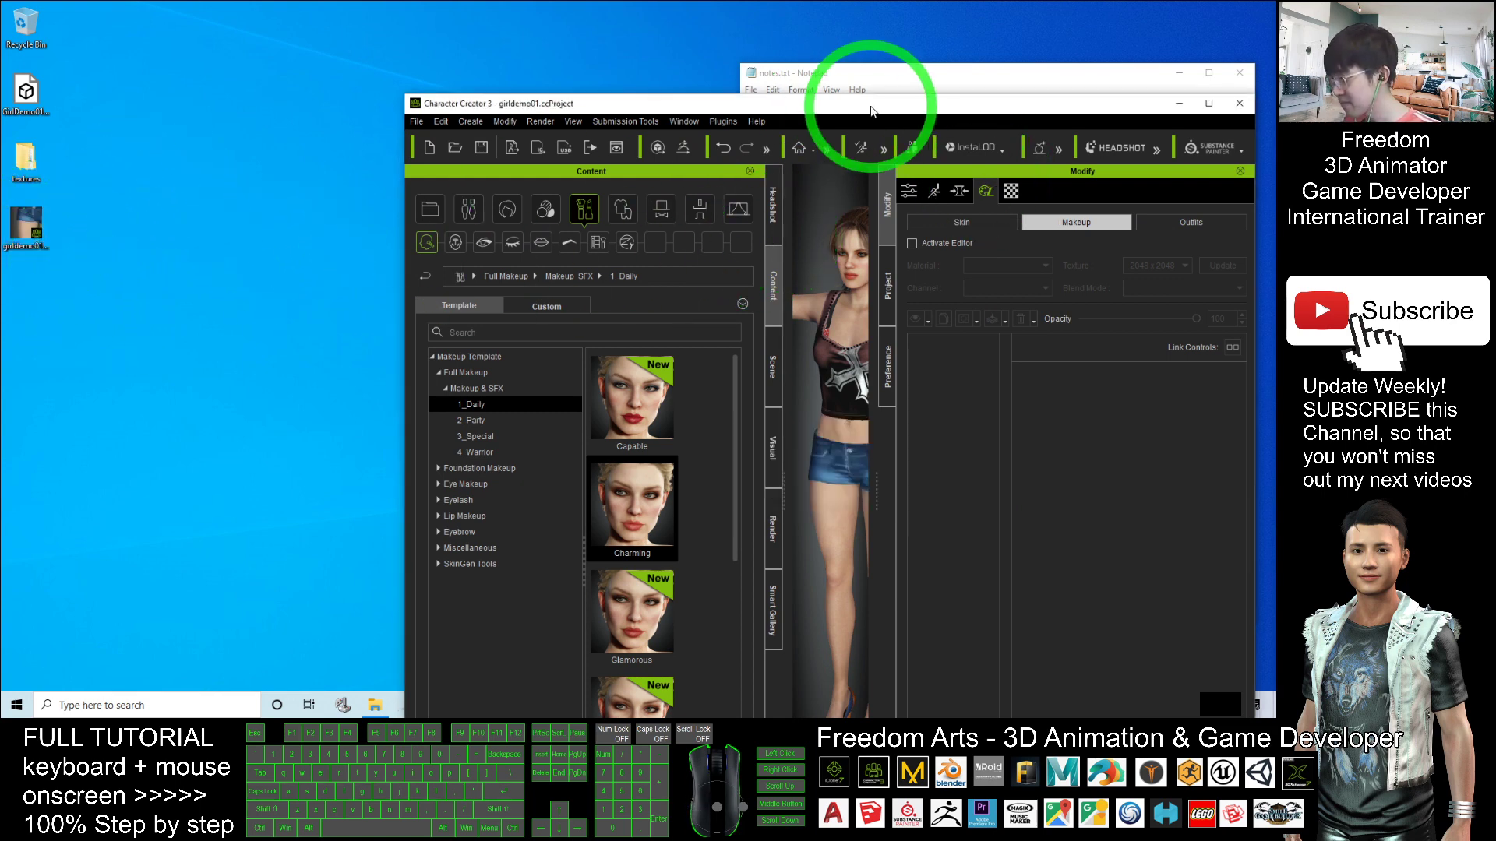
Step: Minimize Character Creator and Notepad, check the tray battery and Wi-Fi status, then bring up Windows search
left_click_drag(875, 102, 804, 2)
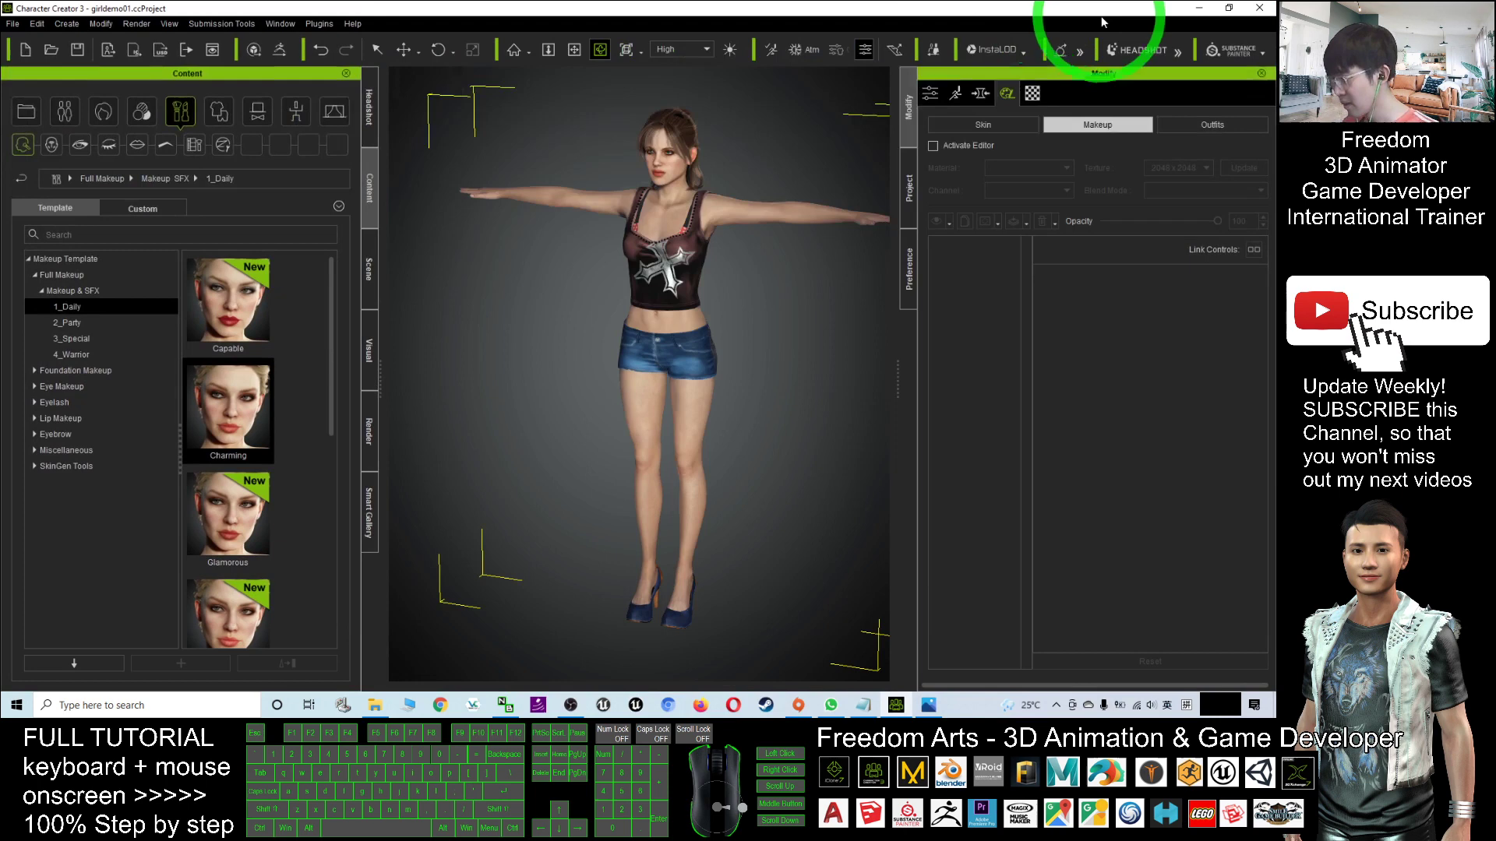
left_click(1197, 9)
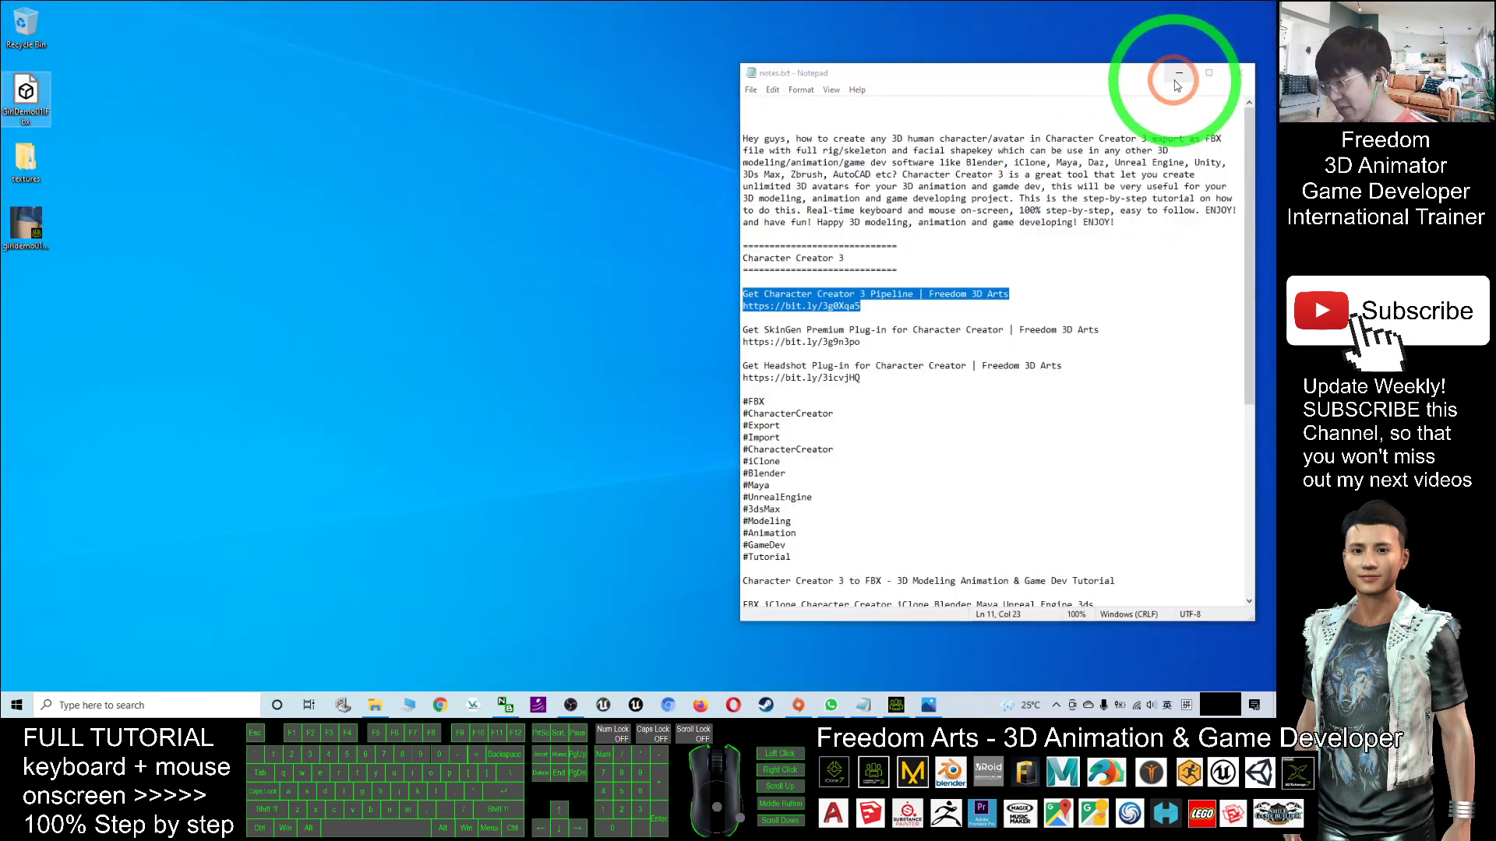
left_click(1166, 78)
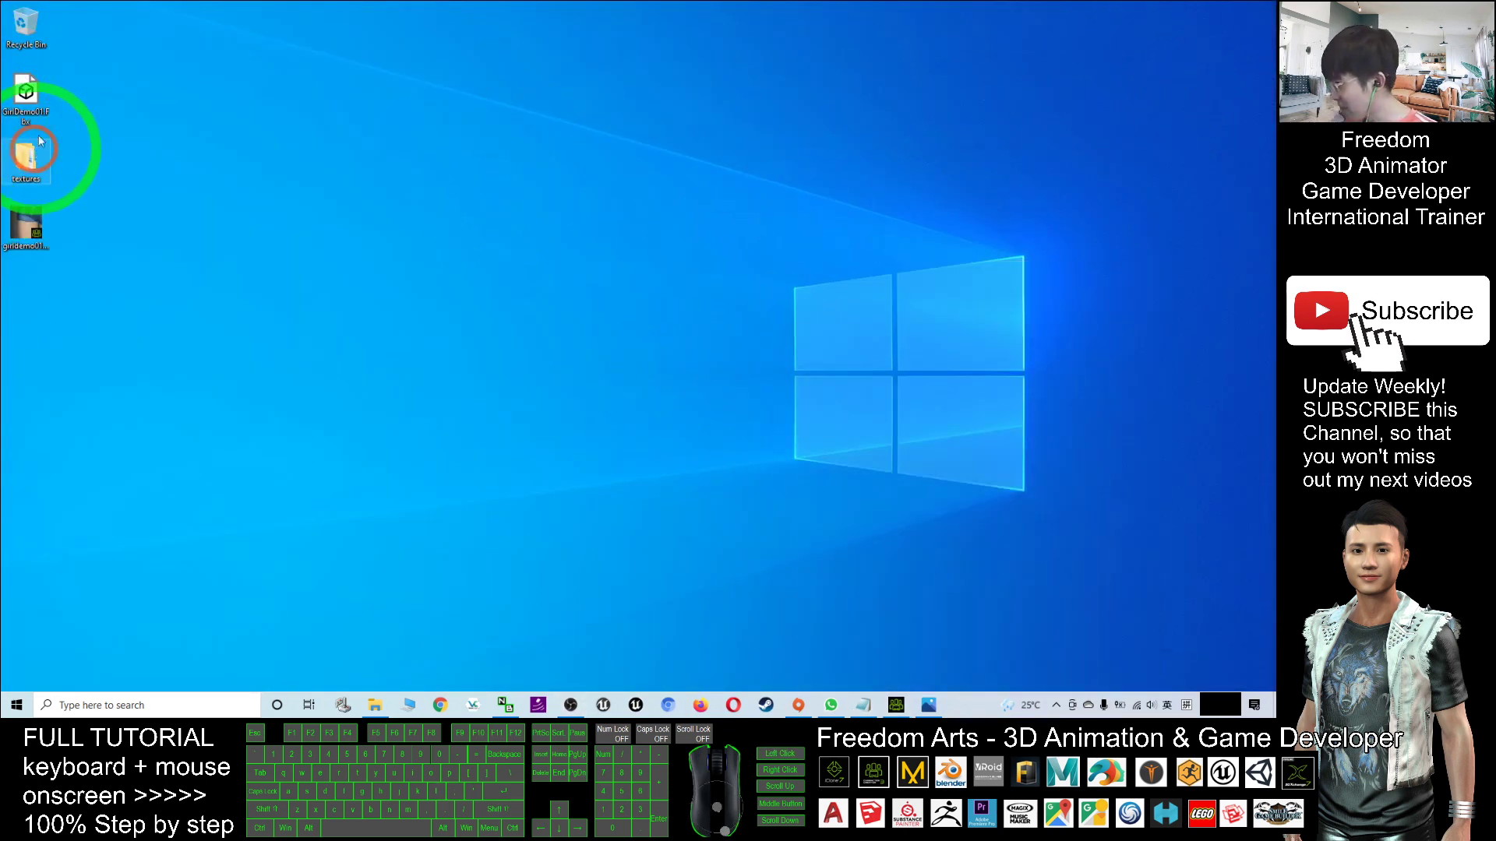
left_click(1138, 706)
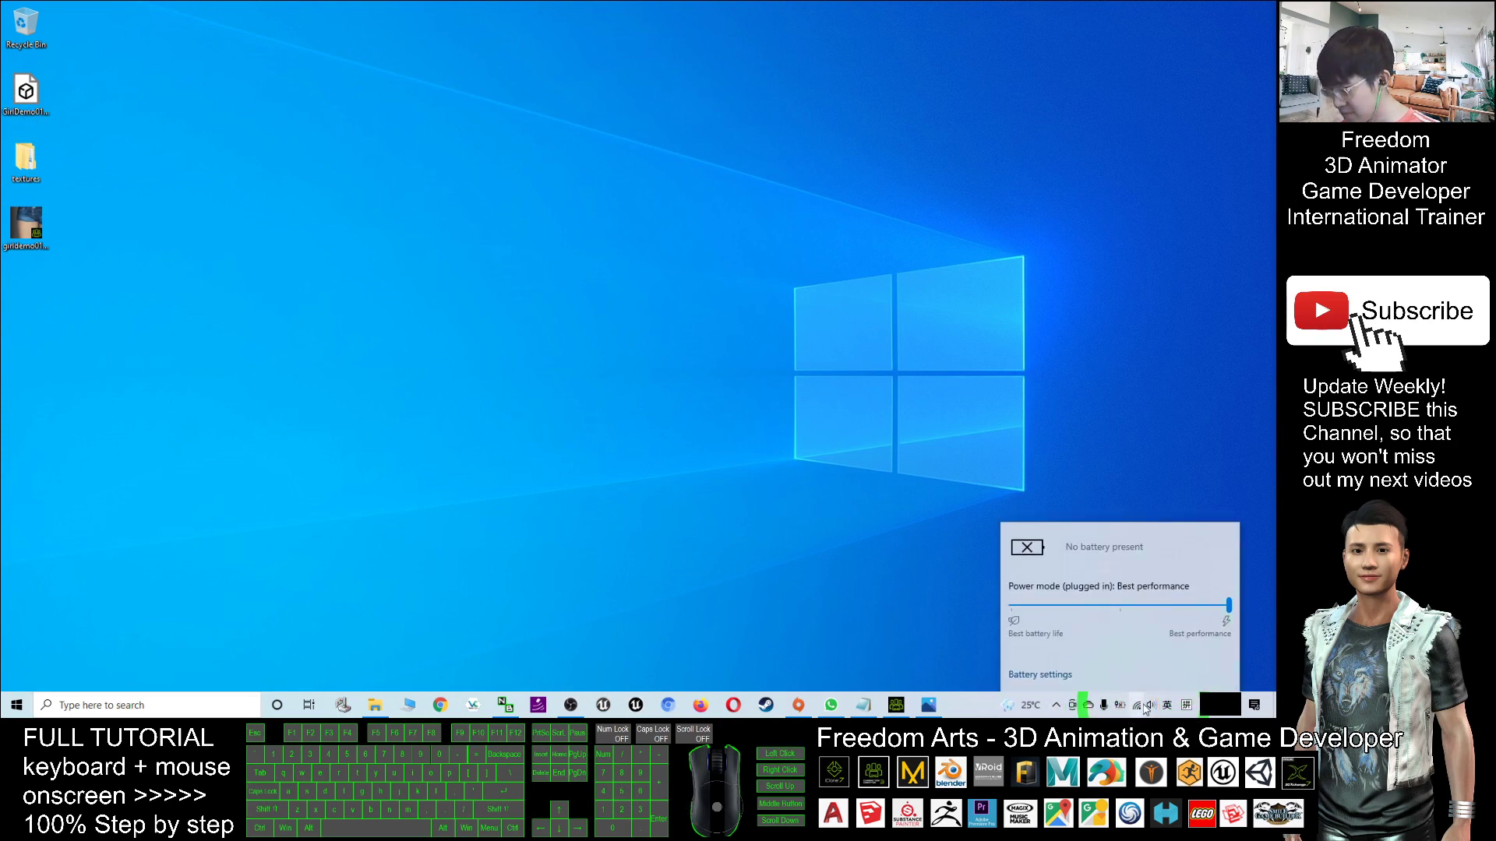
left_click(1139, 707)
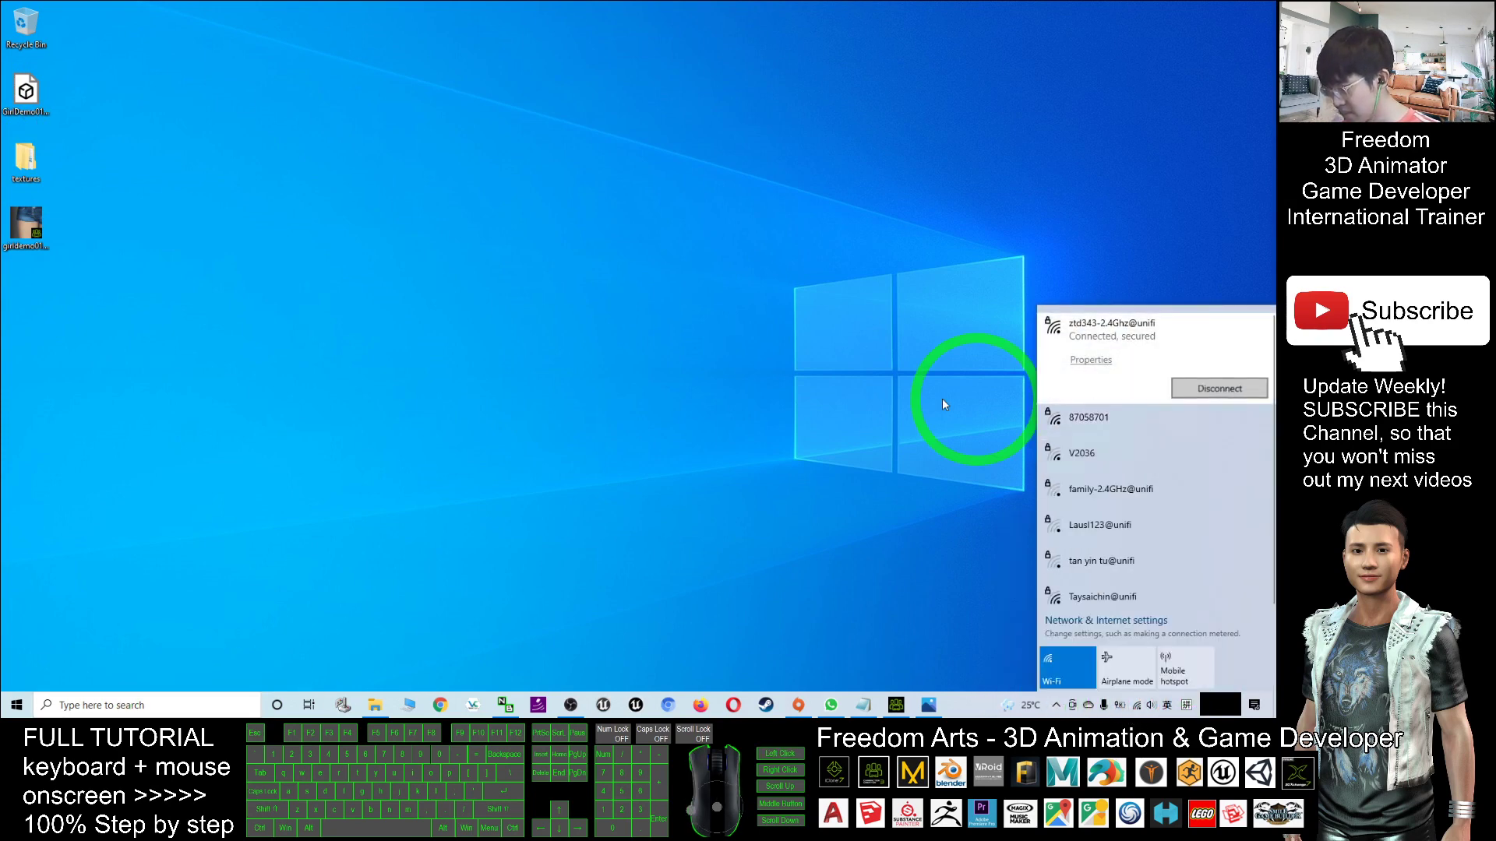
left_click(706, 269)
left_click(177, 705)
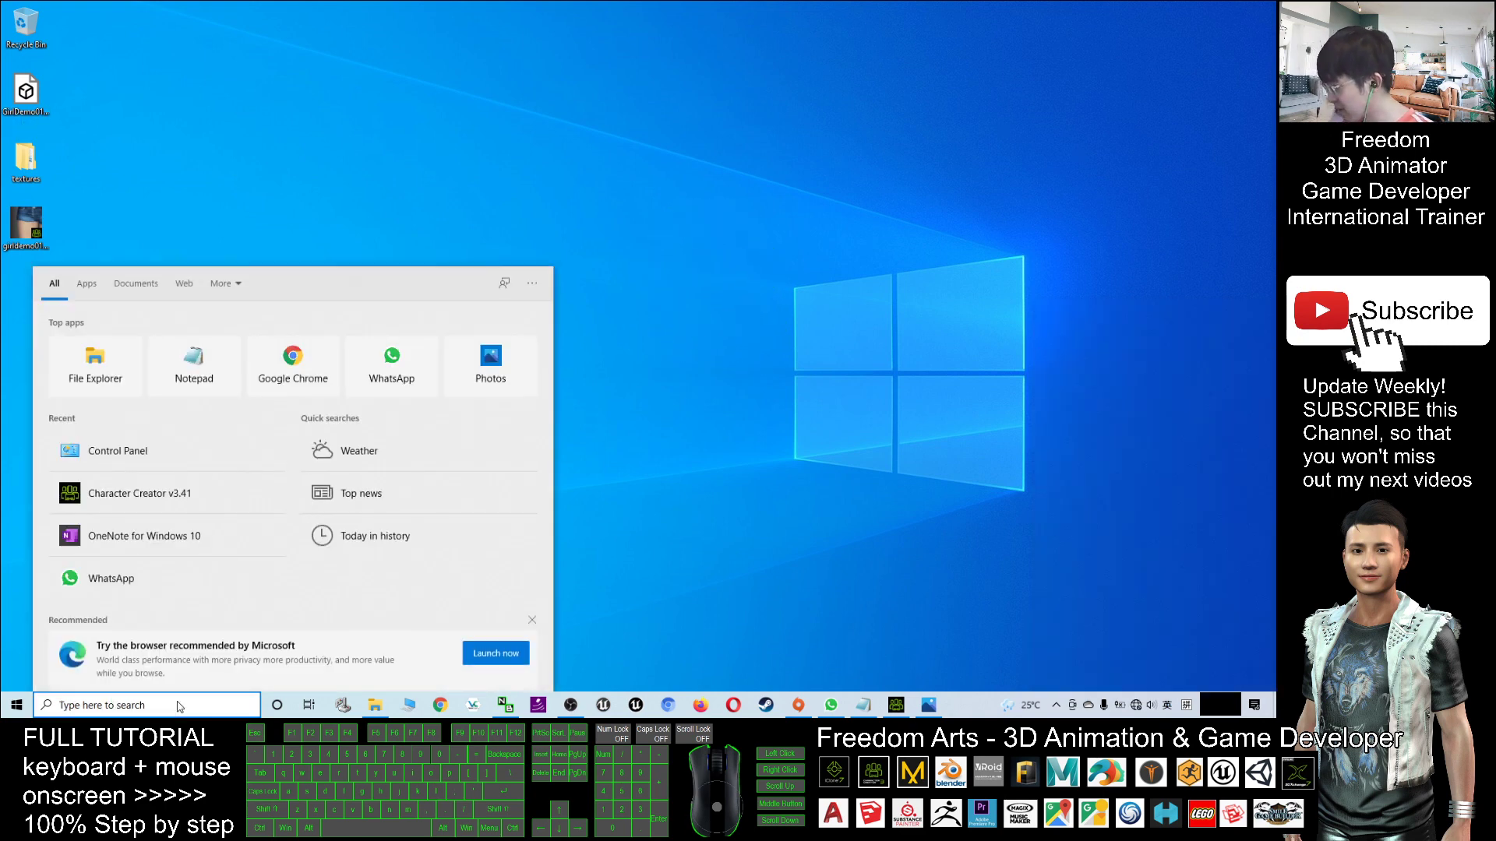
Step: Launch Autodesk Maya 2019 by searching 'maya' and wait for its empty scene to load
type("maya")
key("Return")
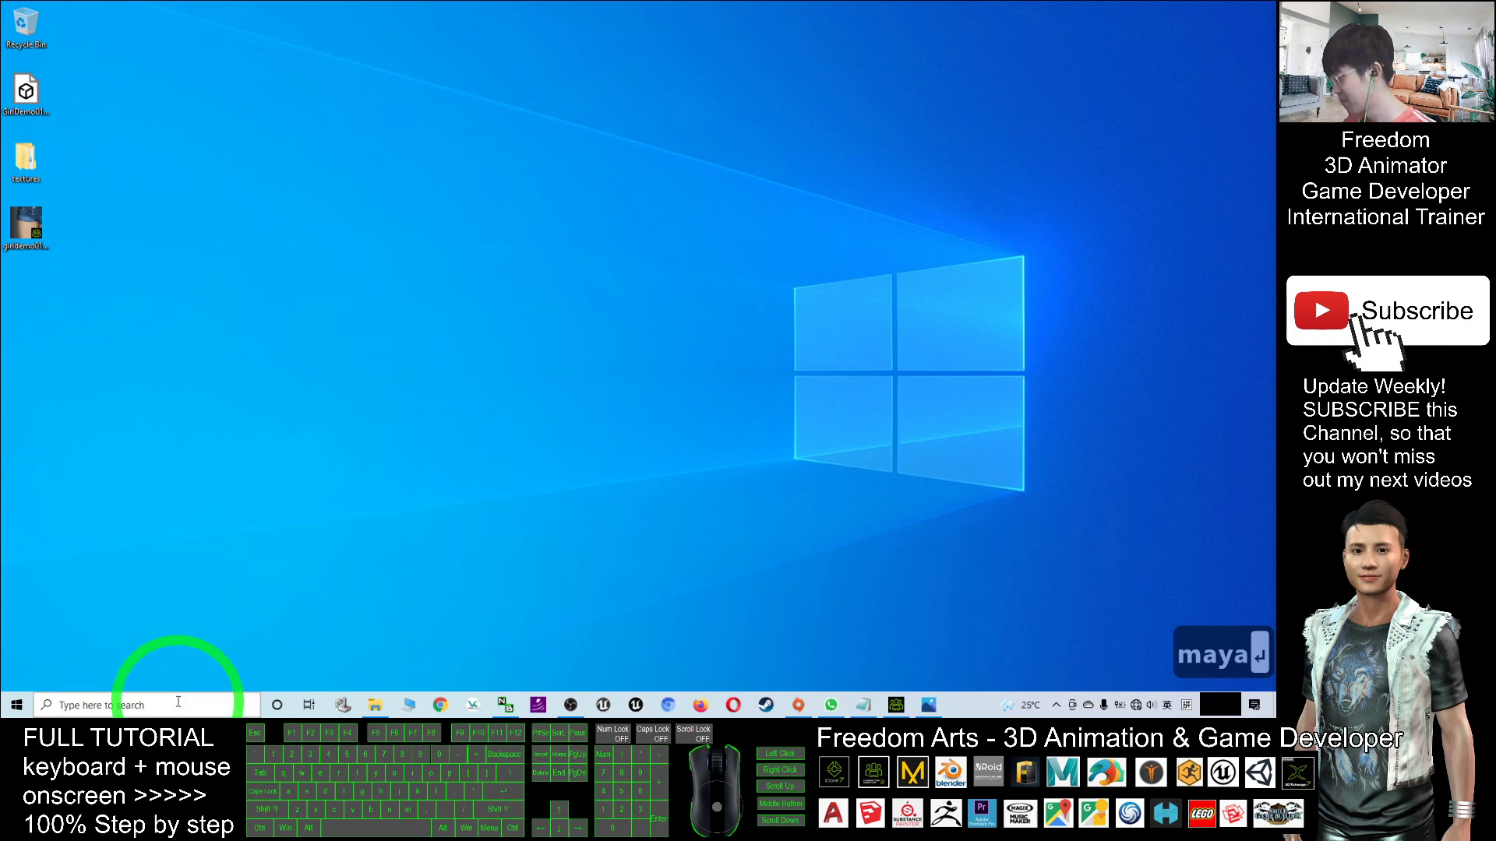
left_click(173, 205)
left_click(26, 92)
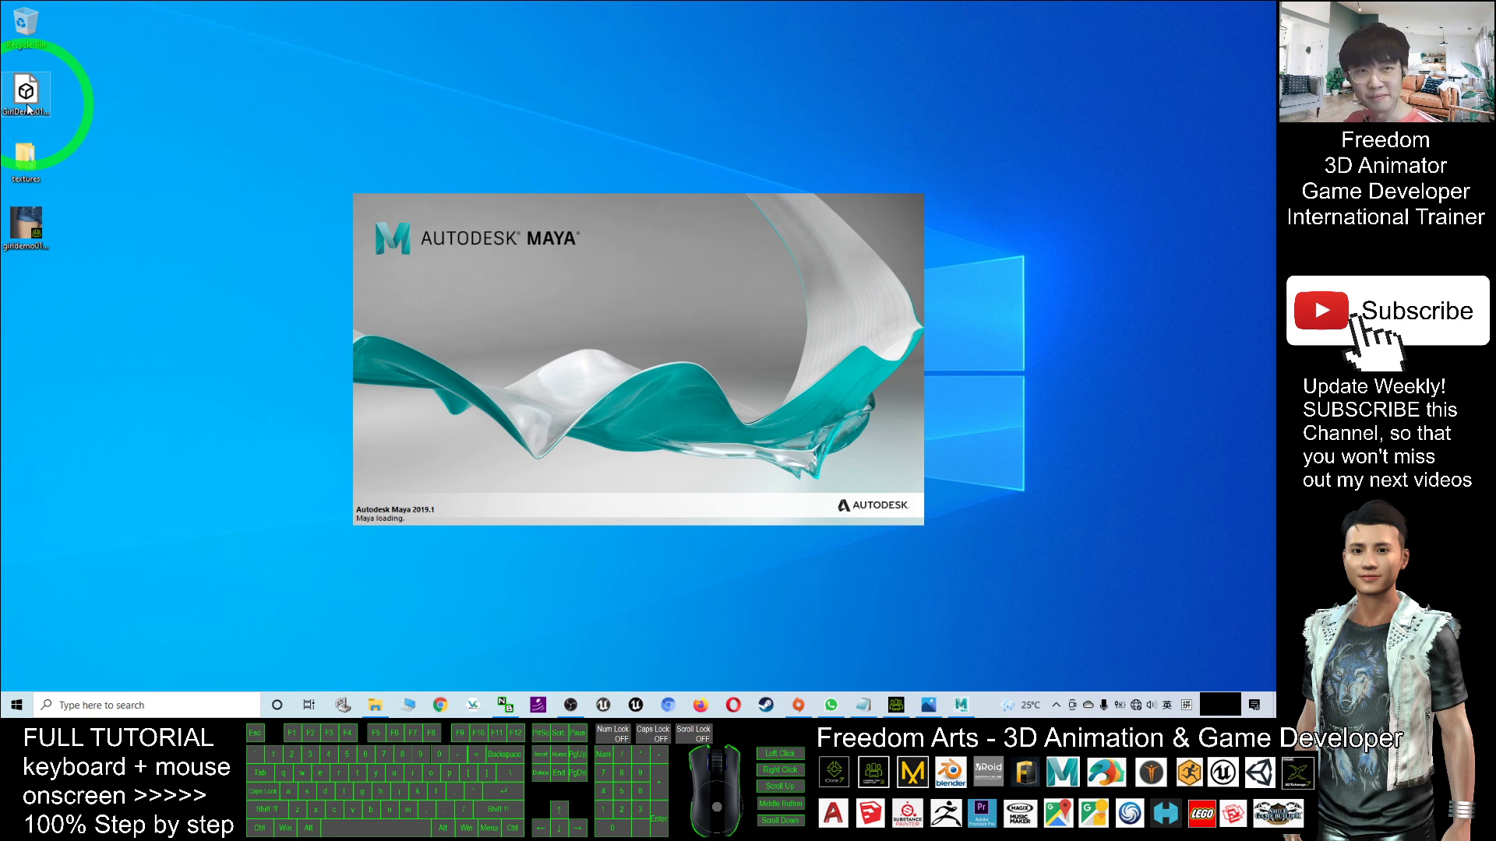
left_click(179, 61)
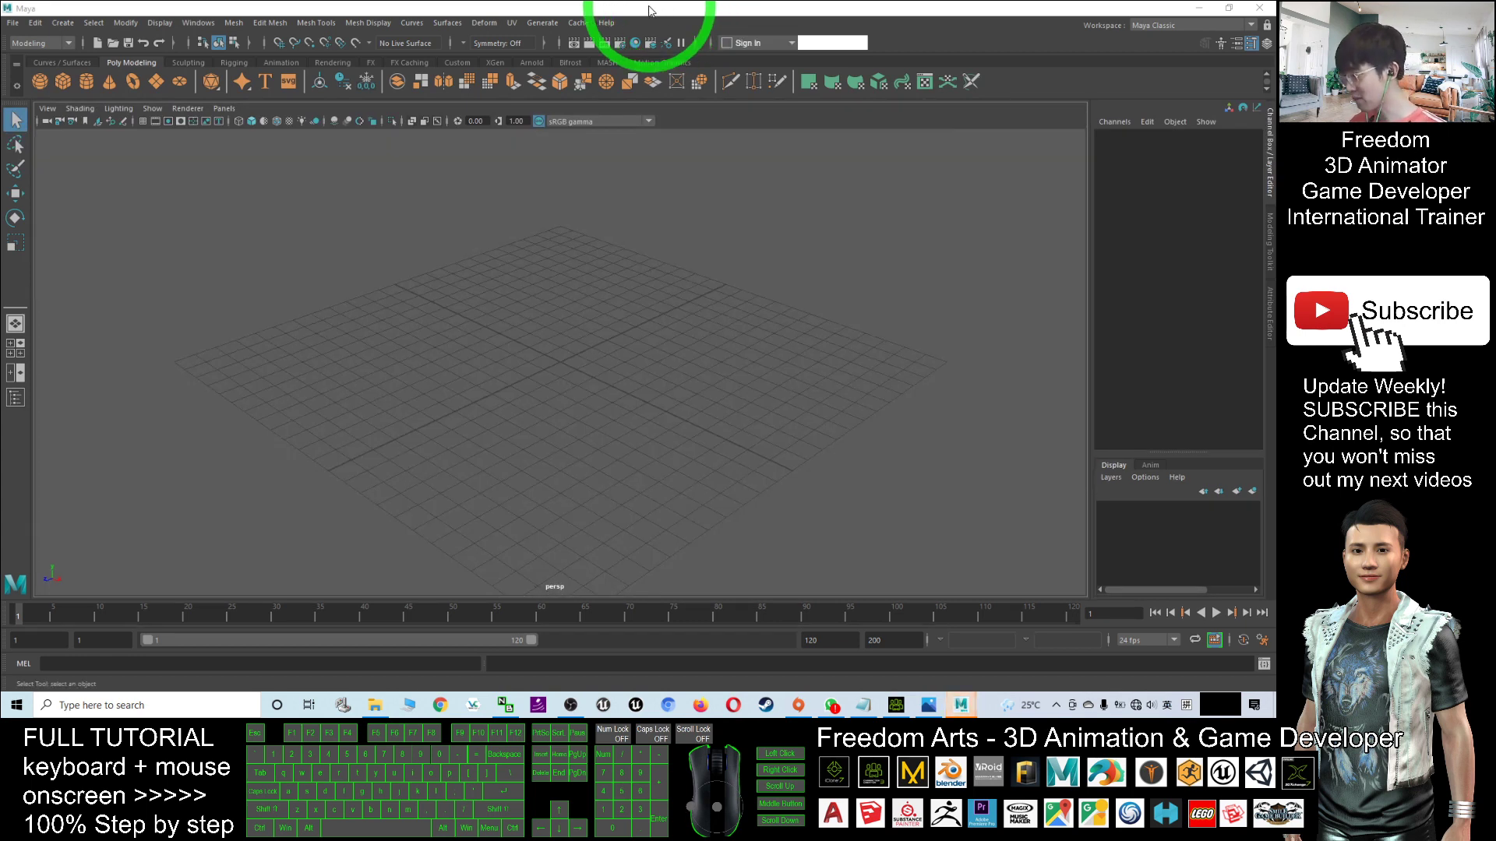
Step: Restore Maya's window, close the What's New dialog, and drag GirlDemo01.fbx into the viewport
left_click_drag(675, 10, 707, 38)
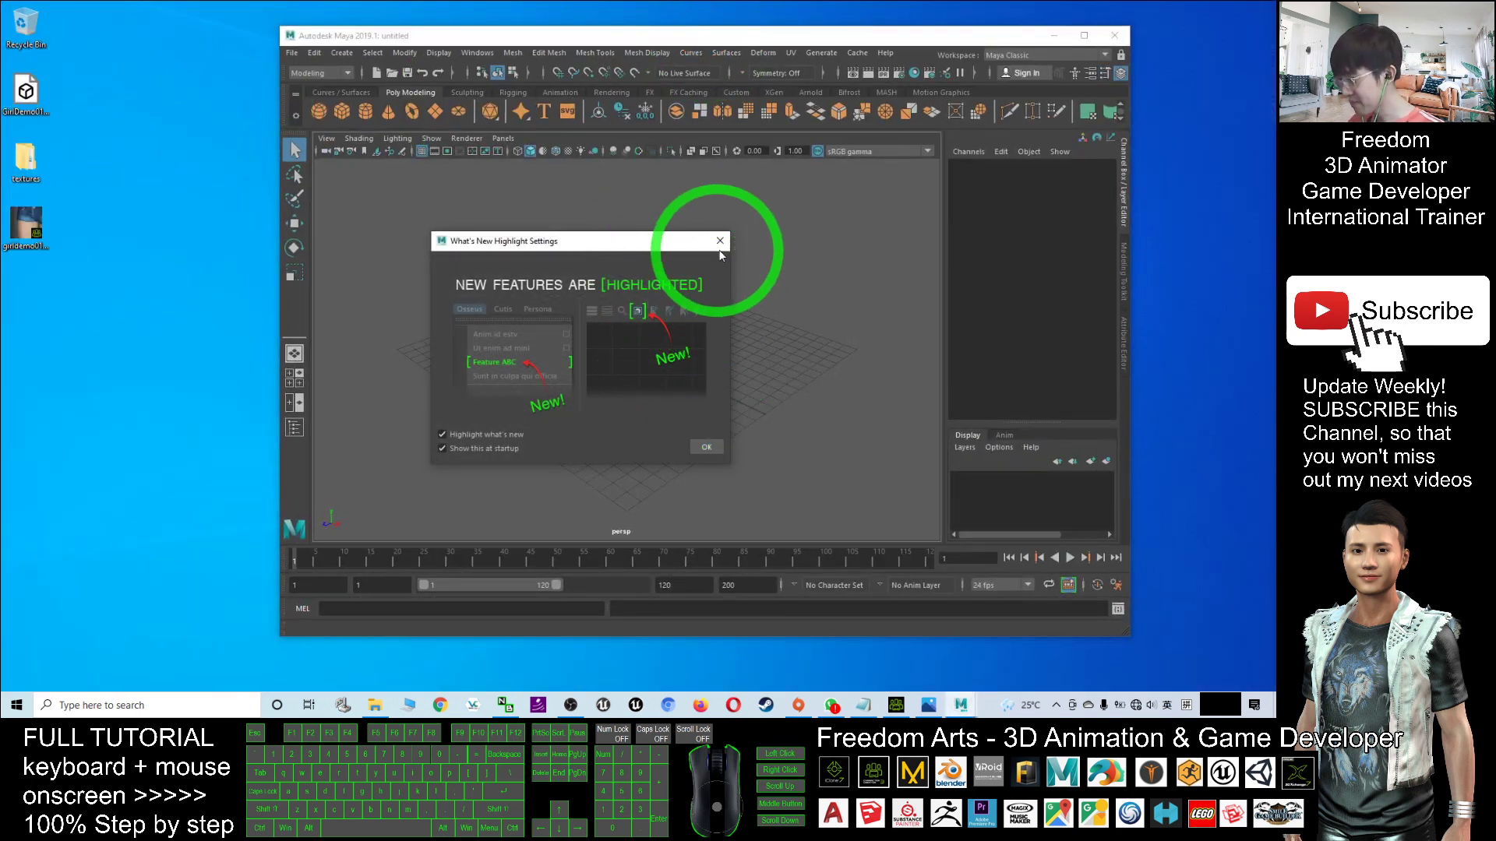
left_click(720, 241)
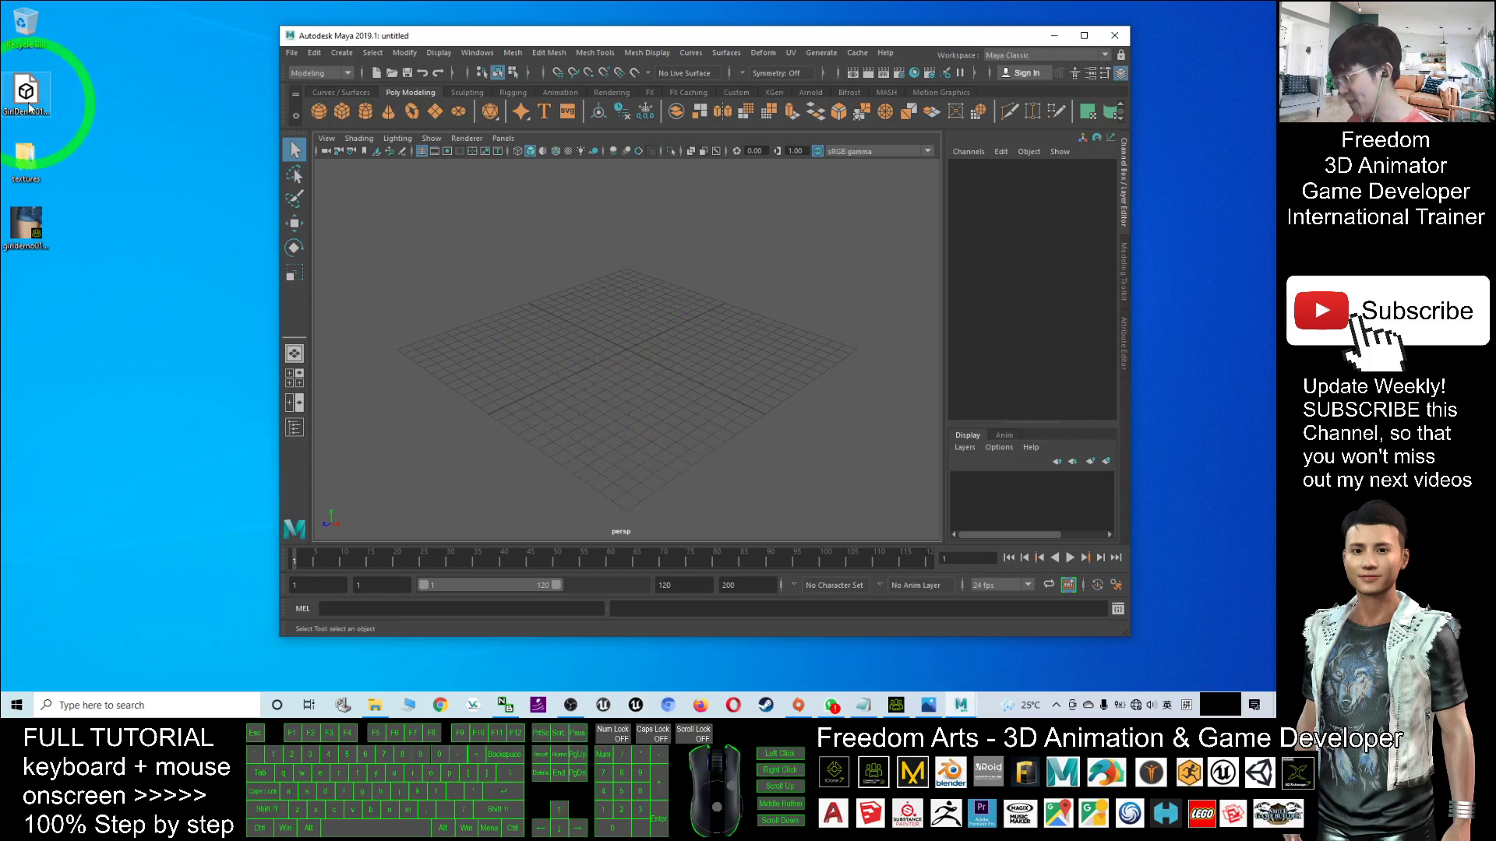
left_click_drag(29, 107, 641, 346)
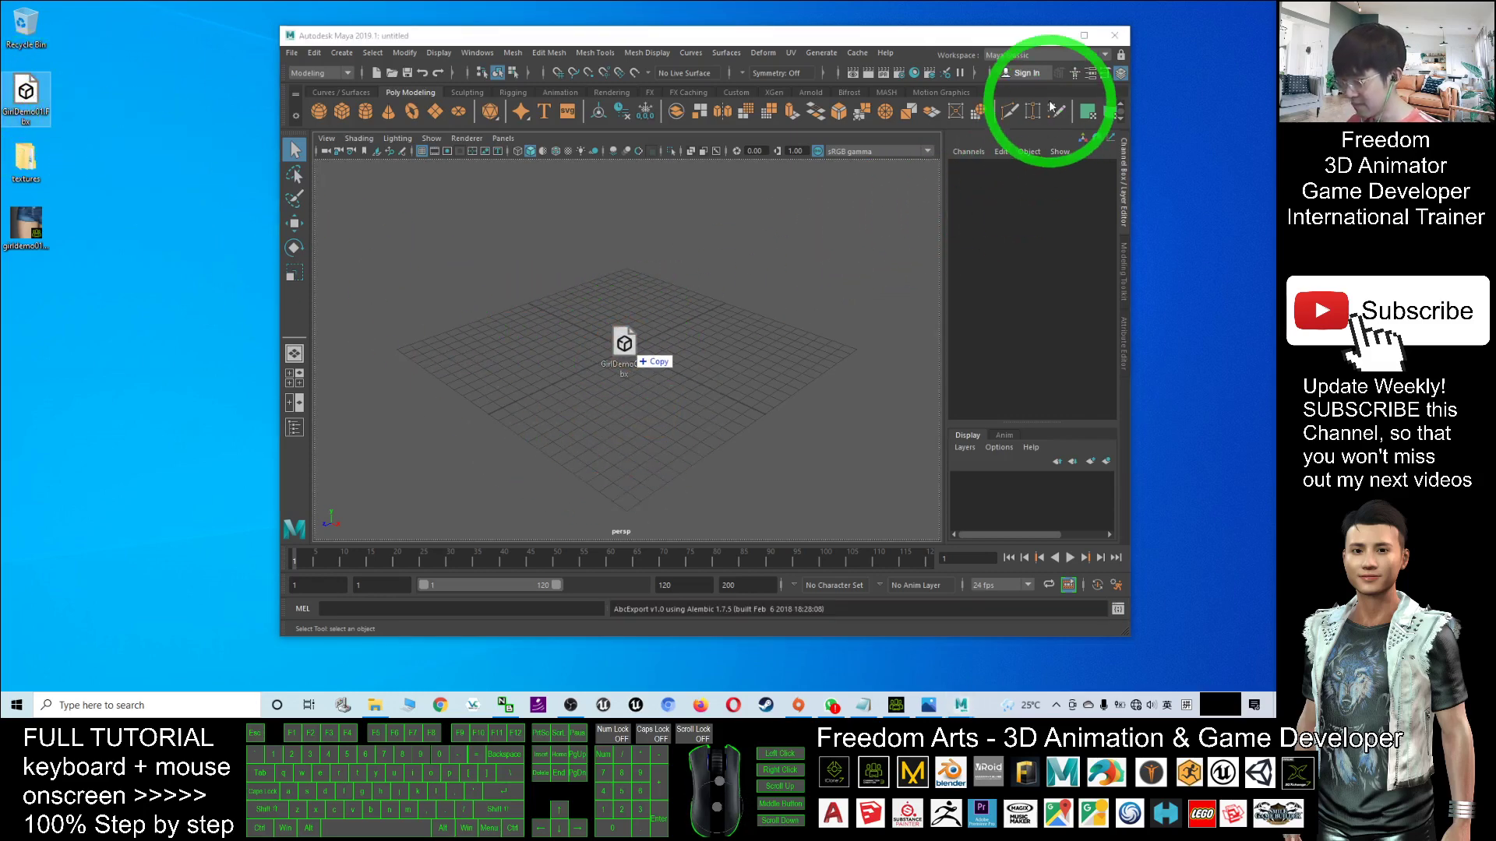